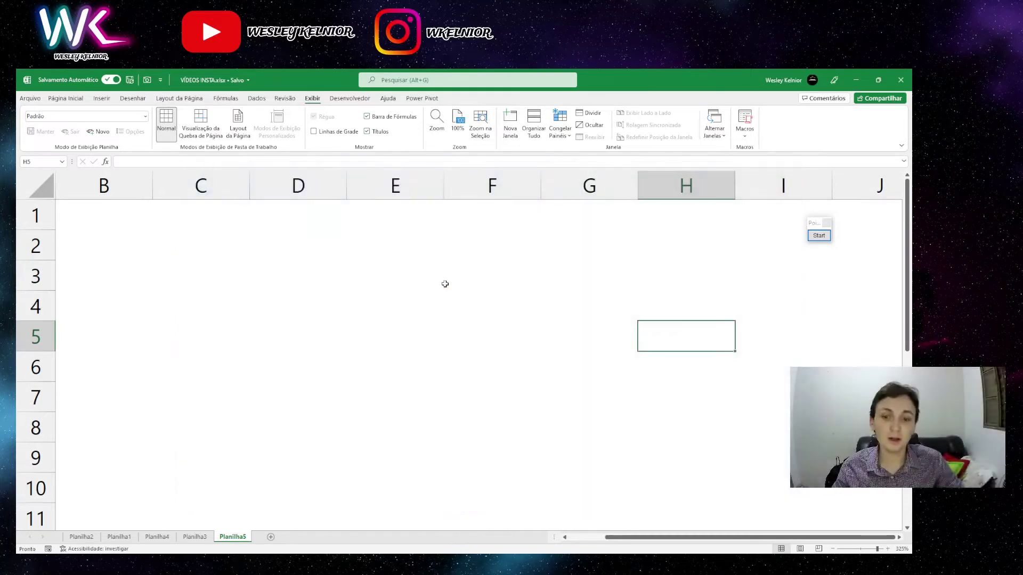
On the Planilha4 sheet, test the product search by entering "a" and "b" in PESQUISA cell K29
click(474, 282)
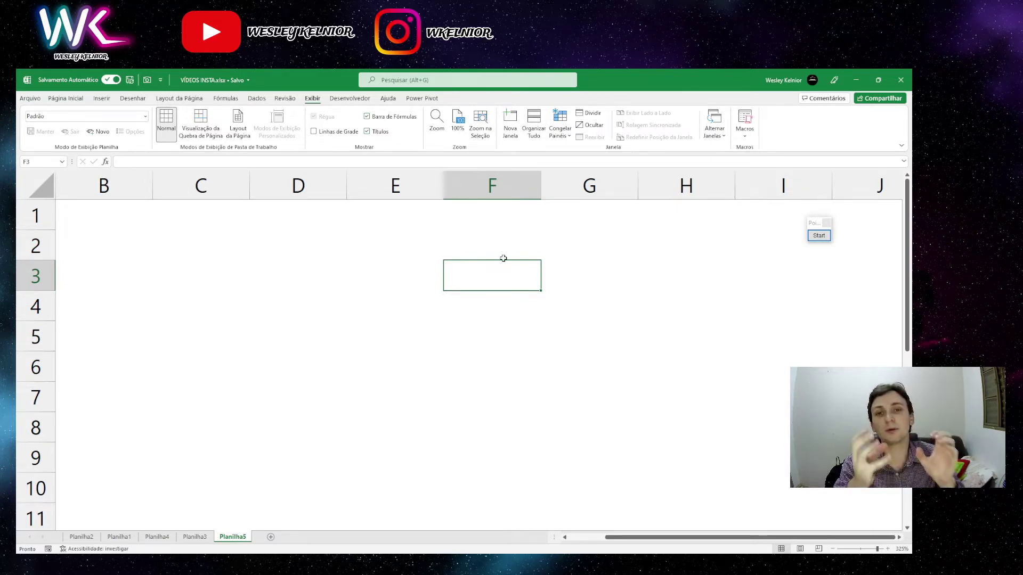
click(157, 536)
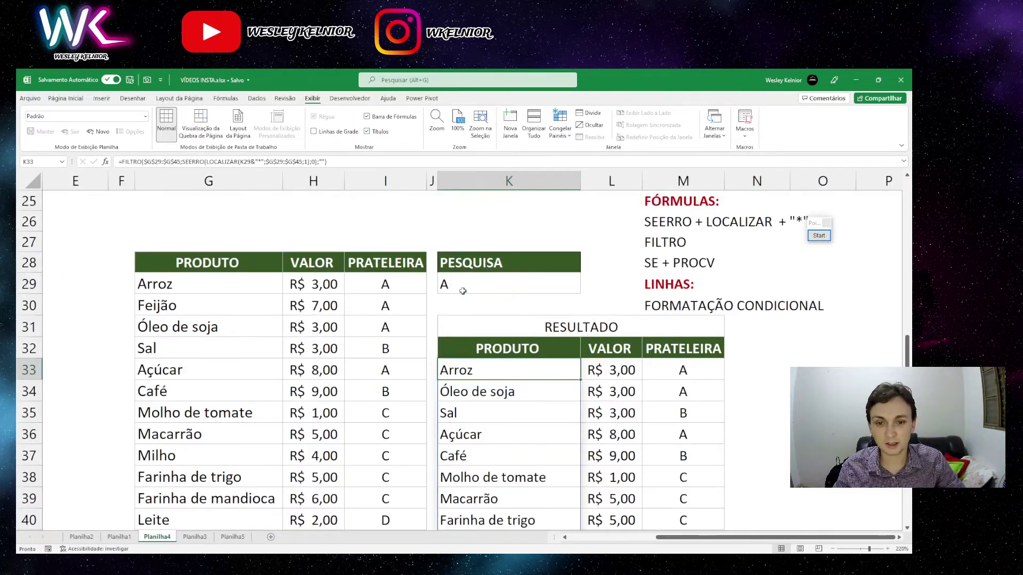
scroll(470, 308, down, 1)
scroll(470, 307, down, 2)
scroll(452, 283, up, 2)
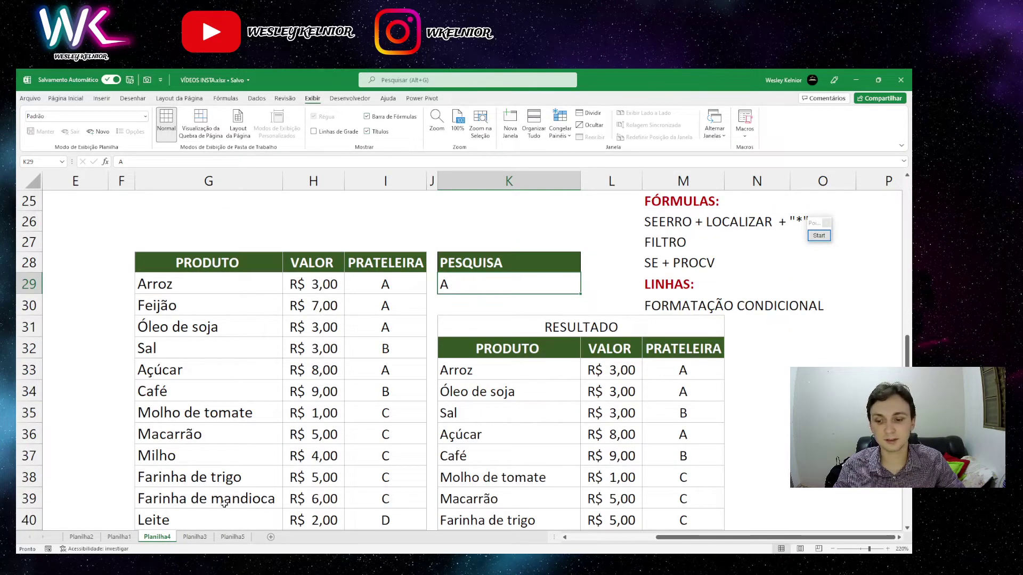
text(a)
key(Return)
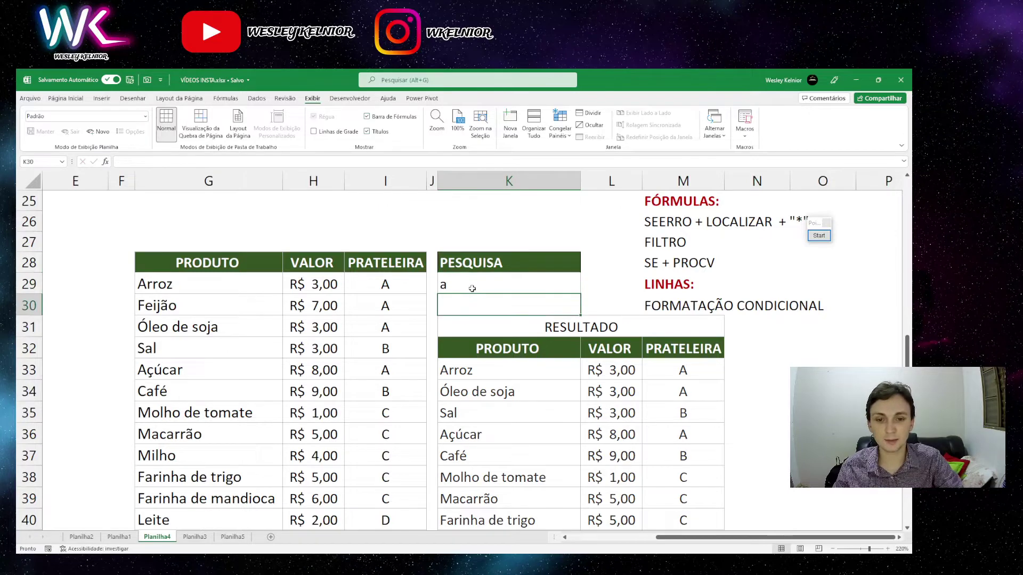
click(472, 288)
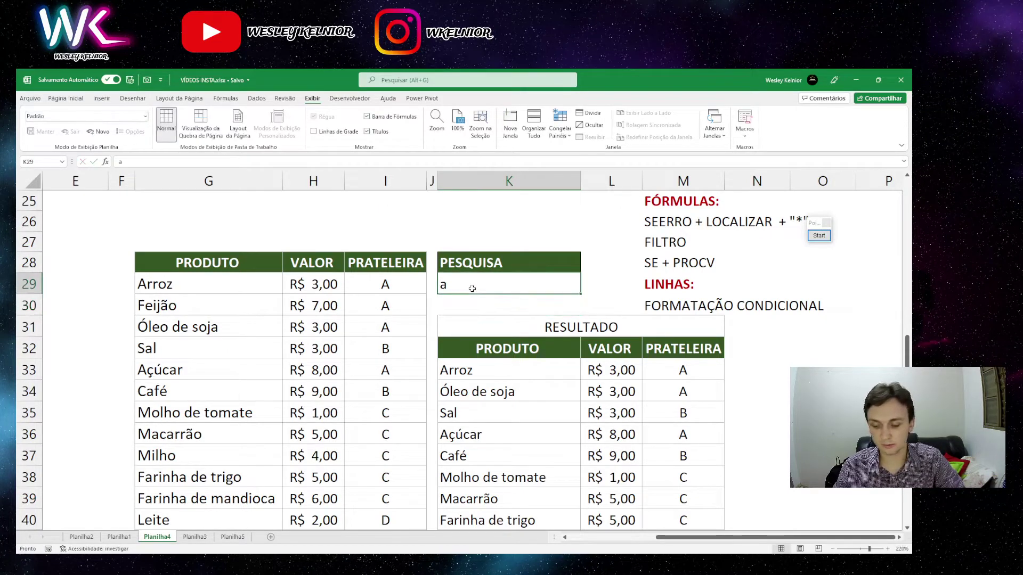
text(b)
key(Return)
Search the products for "c" and "ca" in cell K29, and inspect the Farinha de mandioca result
click(459, 287)
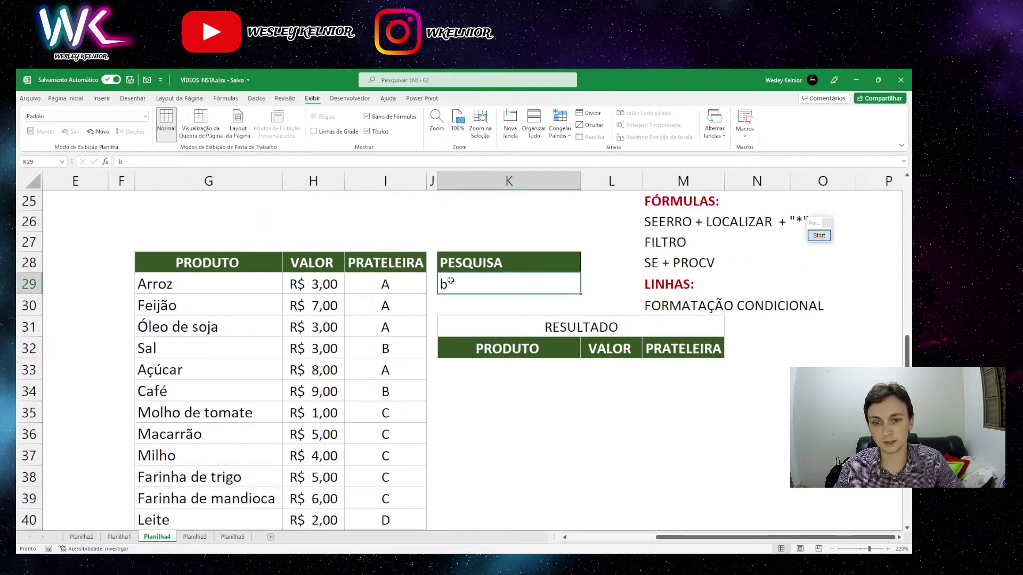
text(c)
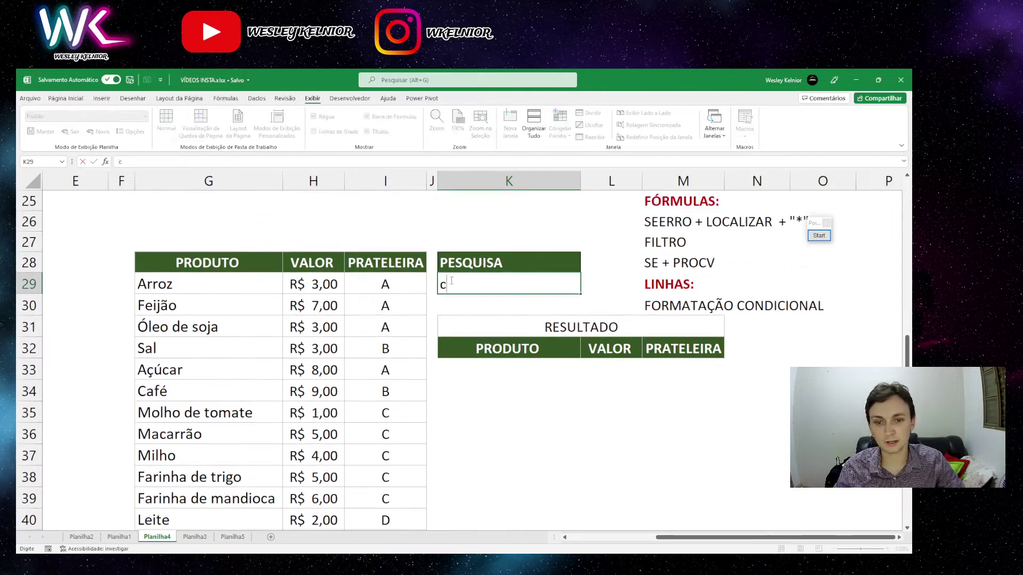
key(Return)
click(450, 282)
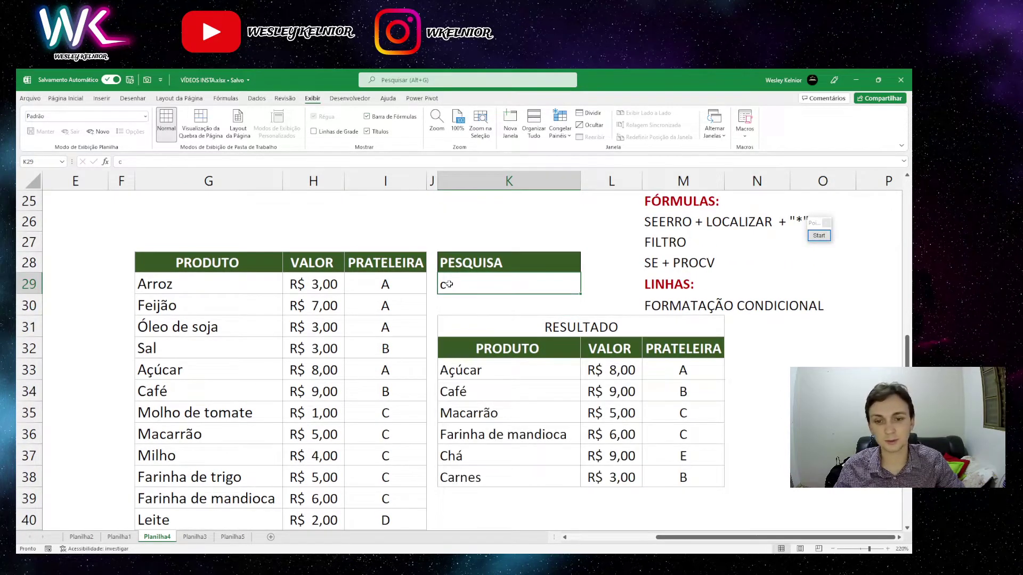
text(ca)
key(Return)
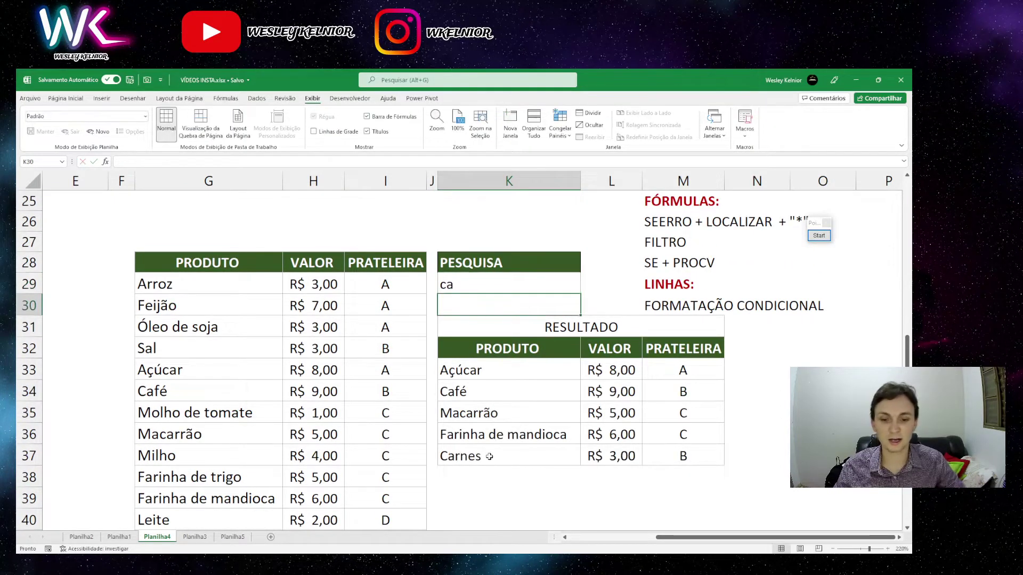
click(475, 436)
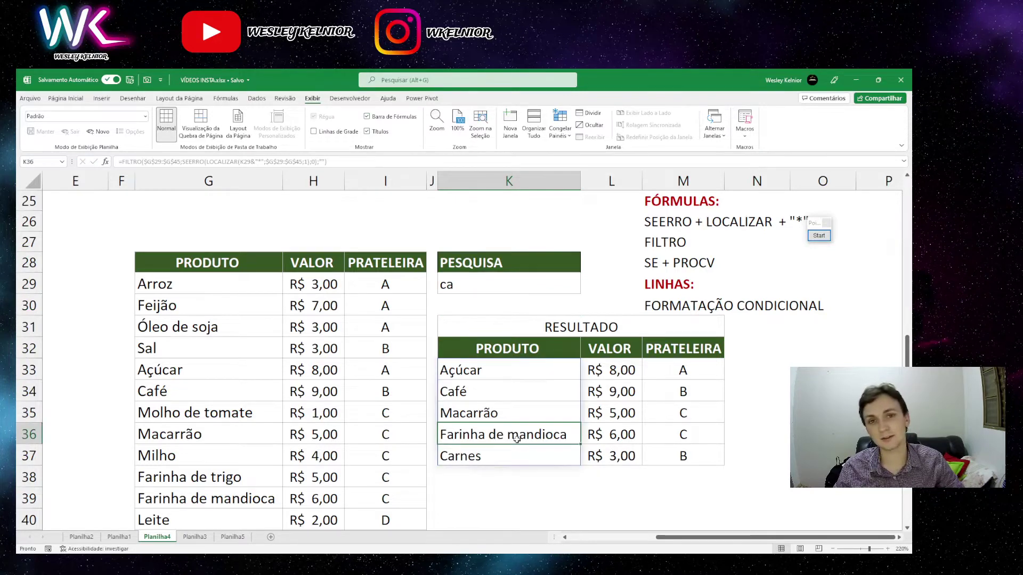
Try the product search in K29 with the terms "be" and "la"
click(480, 283)
text(be)
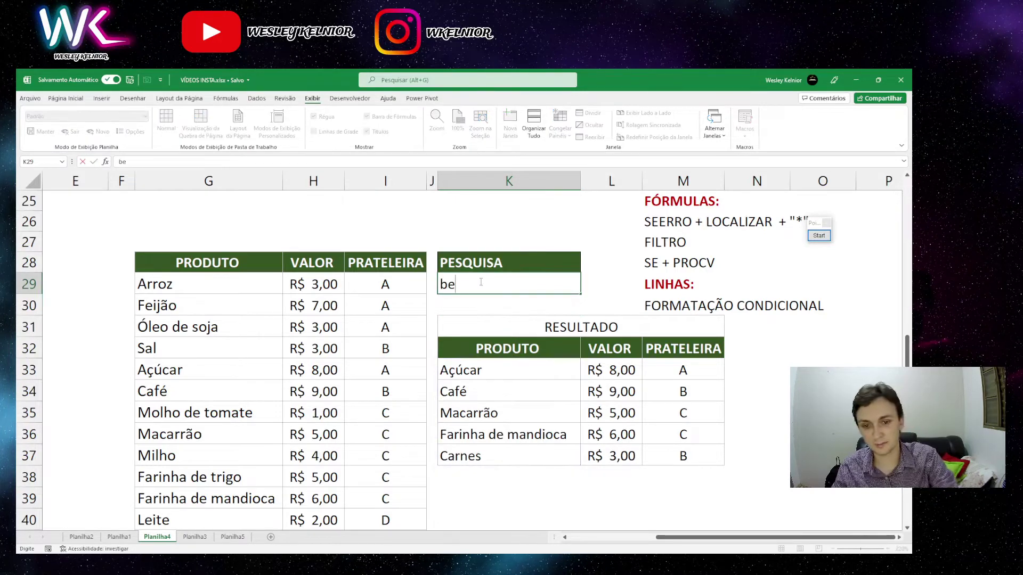
key(Return)
click(480, 282)
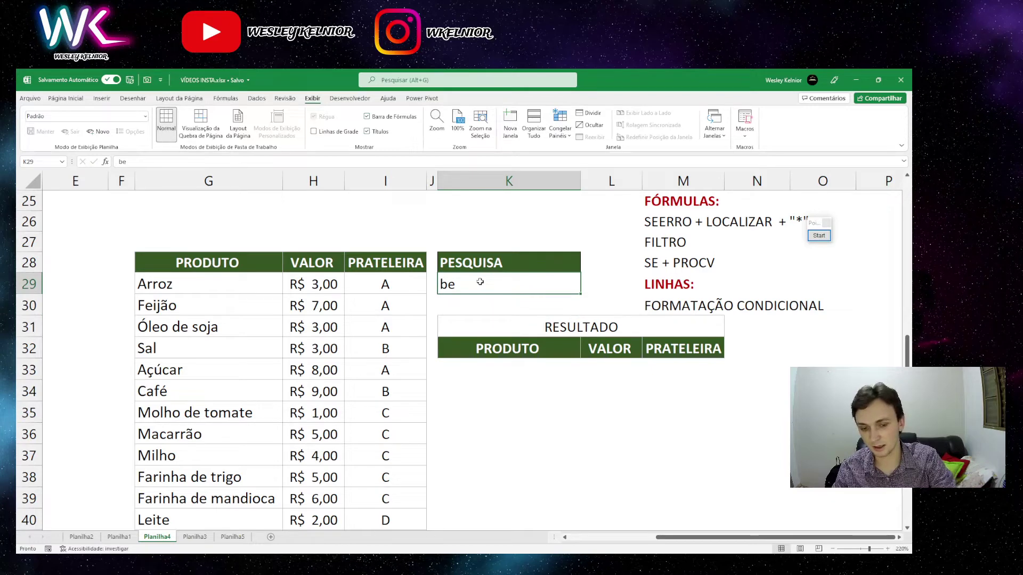
text(la)
key(Return)
Try the product search in K29 with the terms "da" and "ar"
click(480, 283)
text(da)
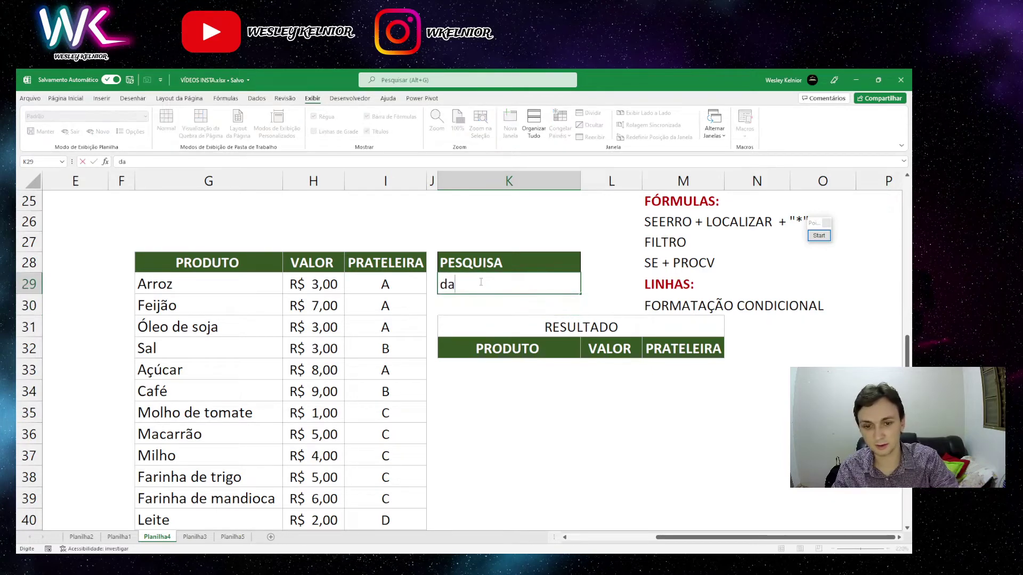
key(Return)
click(480, 282)
text(ar)
key(Return)
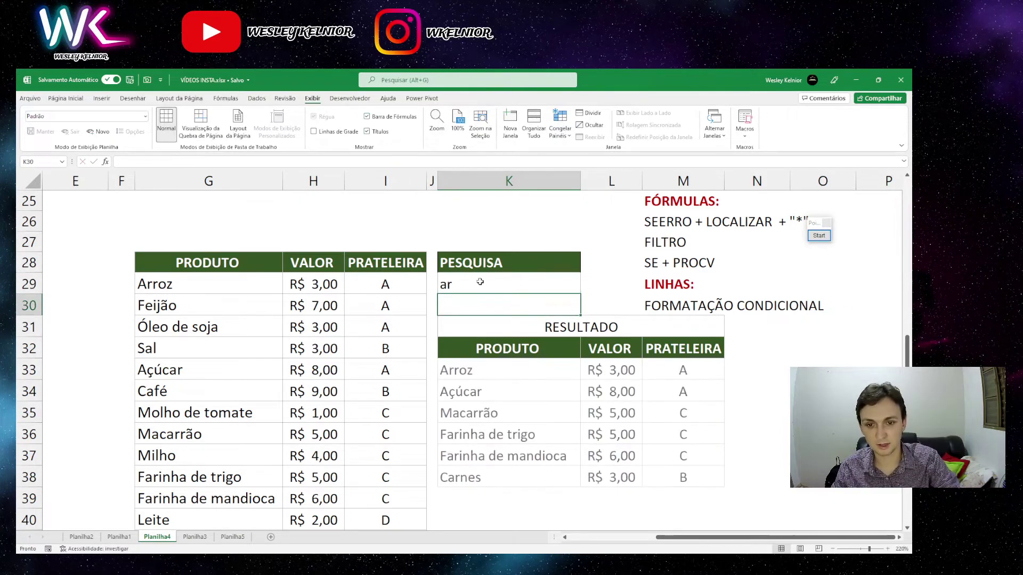
Examine the RESULTADO table for the search term and compare it with the full PRODUTO list
drag(501, 368, 669, 472)
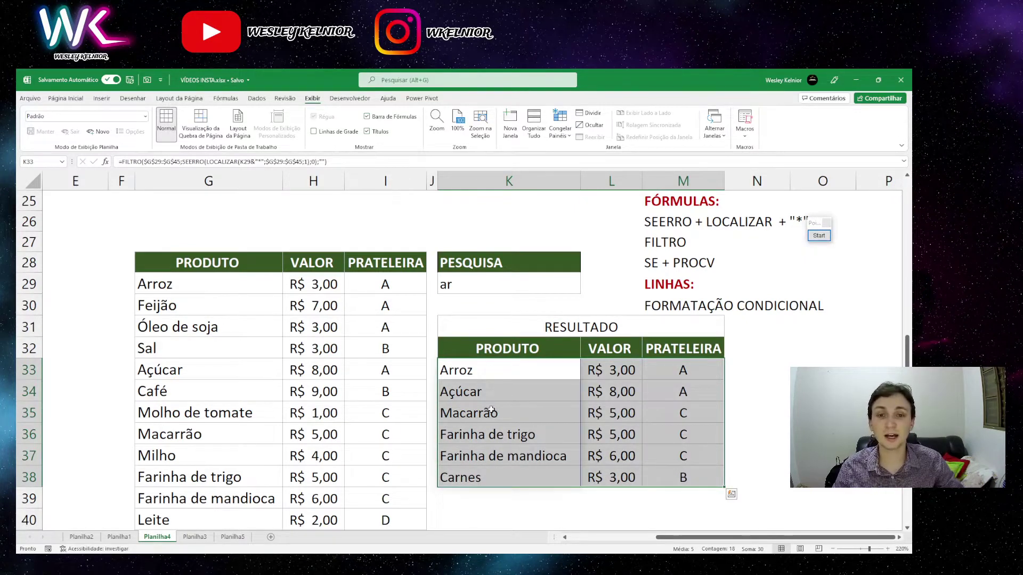
click(458, 301)
drag(181, 283, 184, 458)
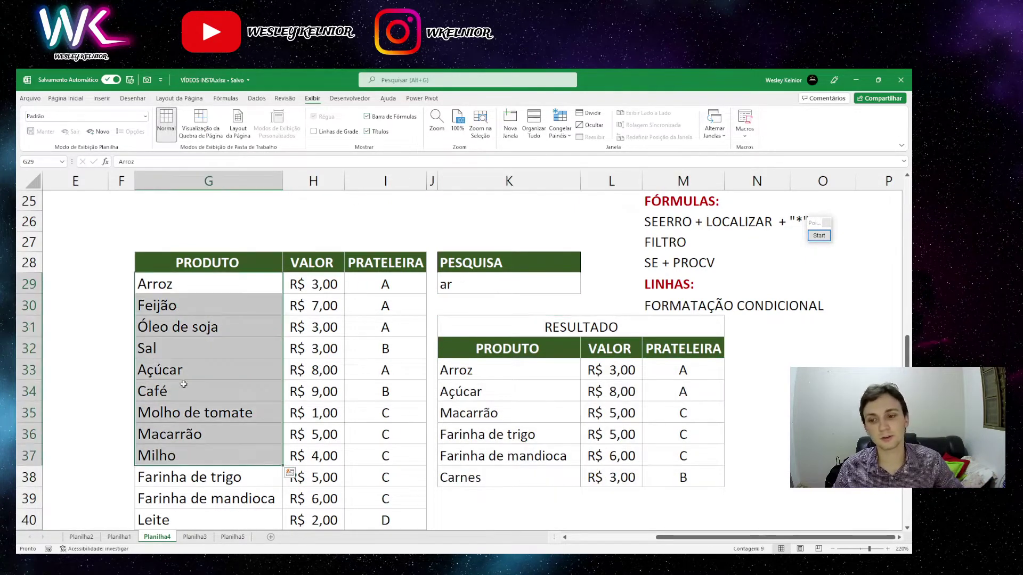
click(453, 285)
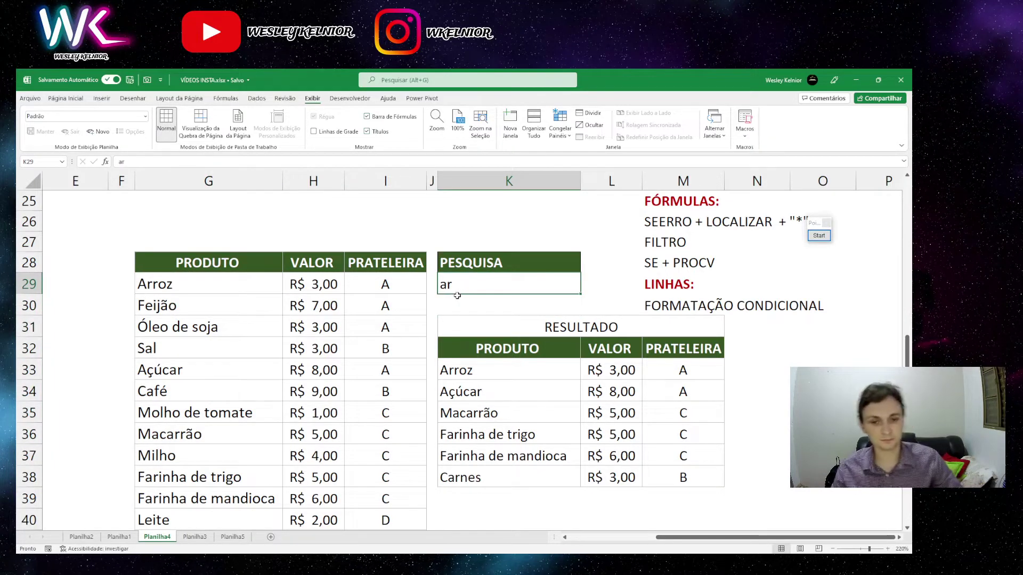
scroll(478, 308, down, 5)
scroll(477, 308, up, 3)
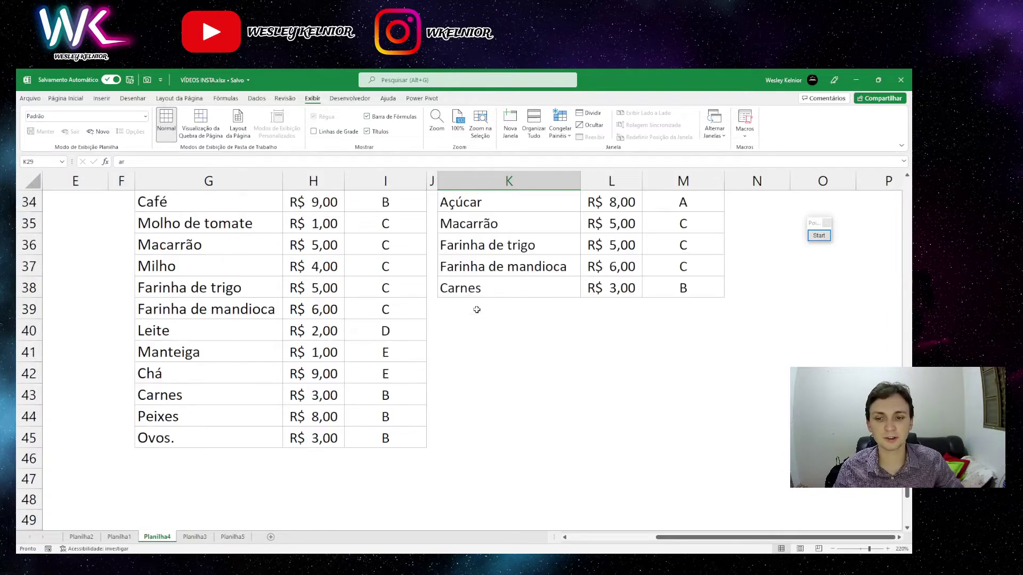
On the Planilha3 sheet, start a LOCALIZAR formula in O33, the first cell under PRODUTO in the RESULTADO table
click(194, 536)
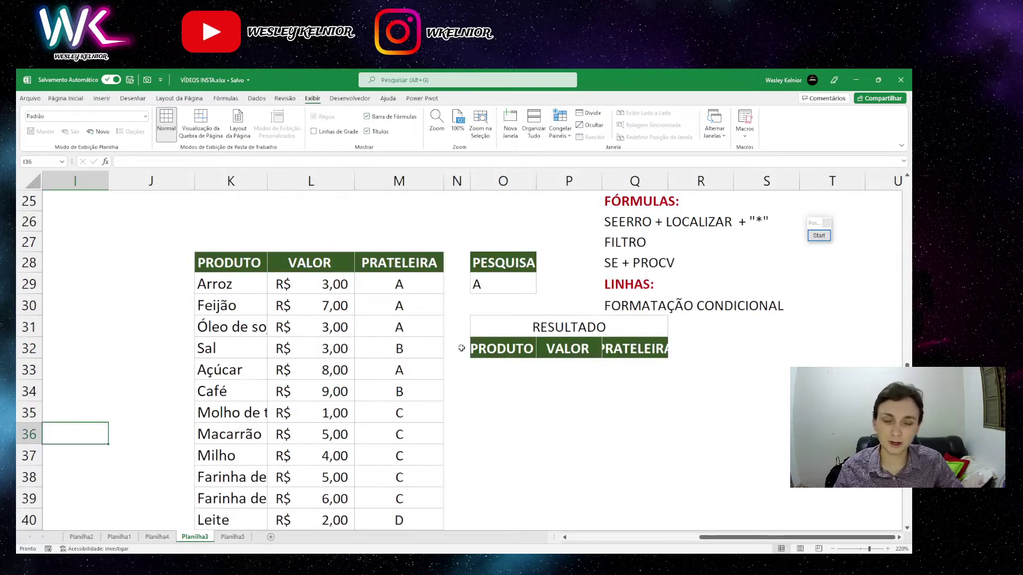
click(509, 373)
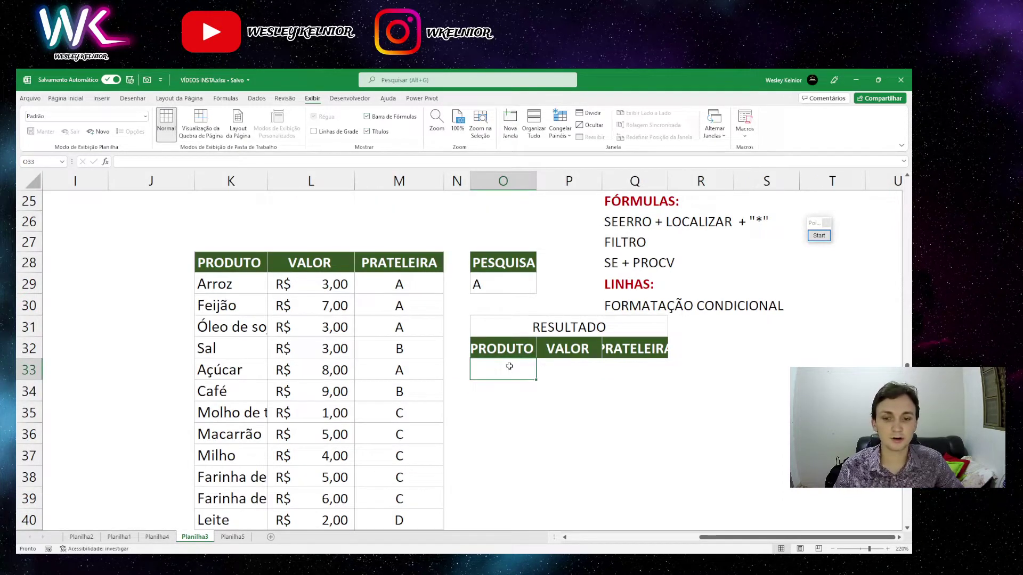
text(=LOCALIZAR()
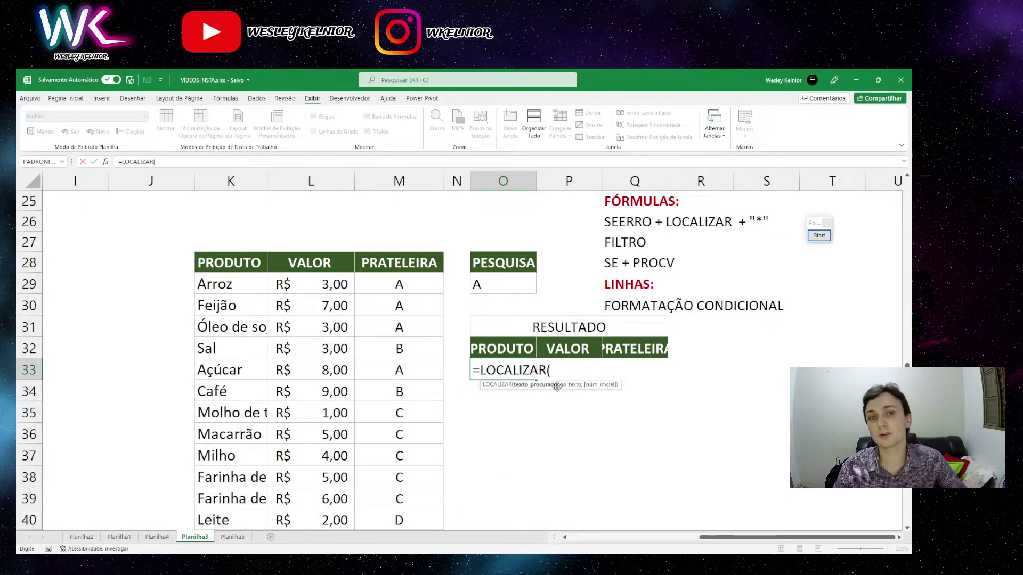
Illustrate the wildcard with temporary blue pen drawings of a circled asterisk and a circled quoted asterisk above the tables, and clear them
click(819, 236)
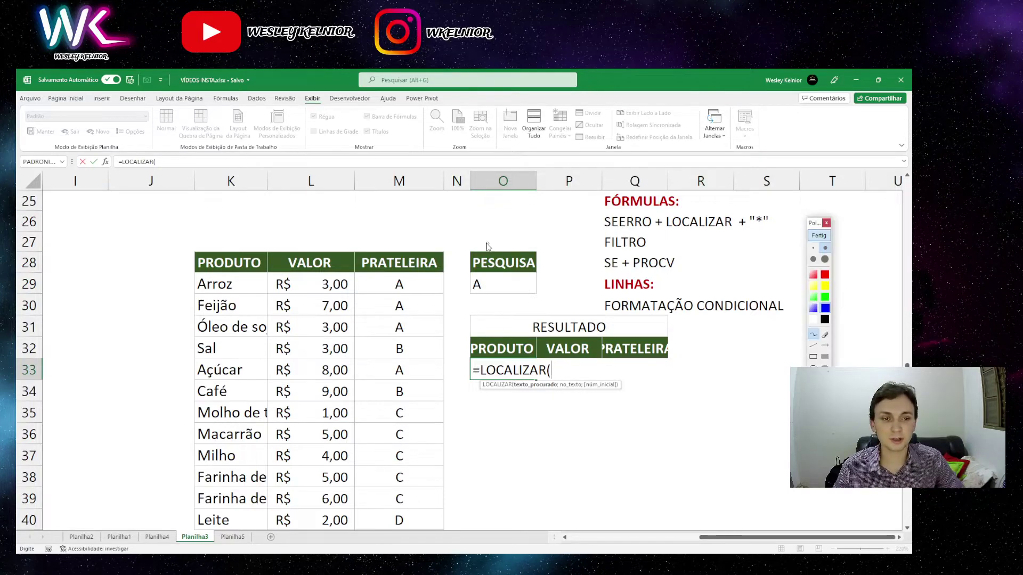
mouse_move(481, 209)
mouse_down()
mouse_move(527, 224)
mouse_move(466, 196)
mouse_up()
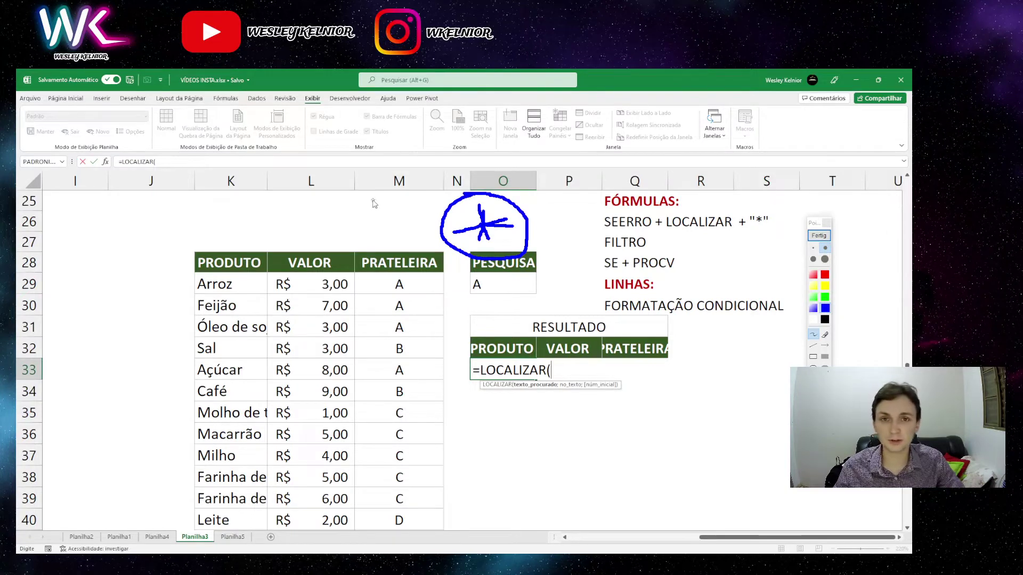
drag(171, 194, 166, 225)
drag(185, 201, 183, 229)
drag(228, 208, 207, 229)
mouse_move(209, 208)
mouse_down()
mouse_move(237, 245)
mouse_move(246, 217)
mouse_move(273, 216)
mouse_up()
drag(288, 196, 292, 224)
mouse_move(297, 175)
mouse_down()
mouse_move(193, 171)
mouse_move(328, 243)
mouse_move(296, 171)
mouse_up()
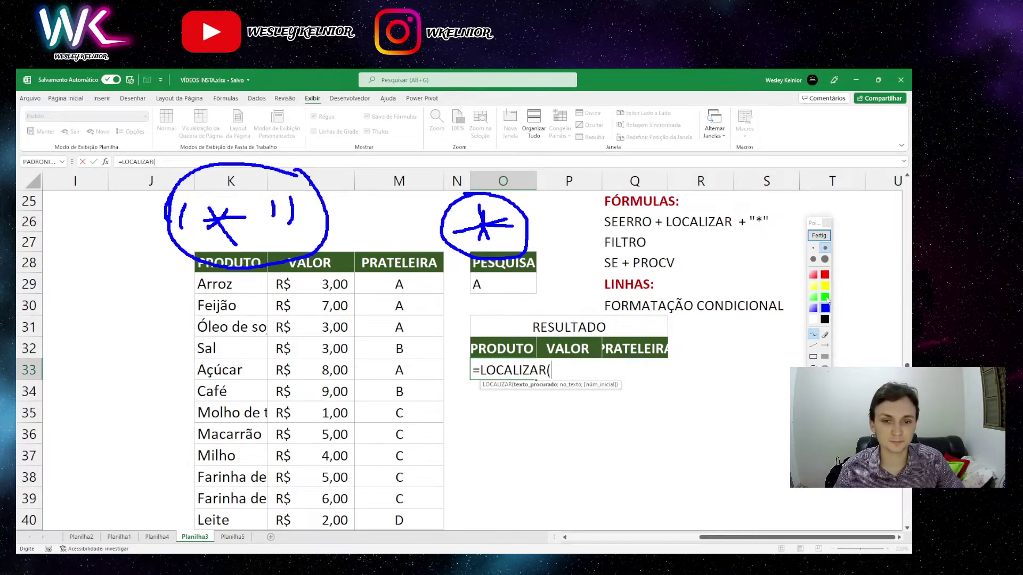
click(818, 235)
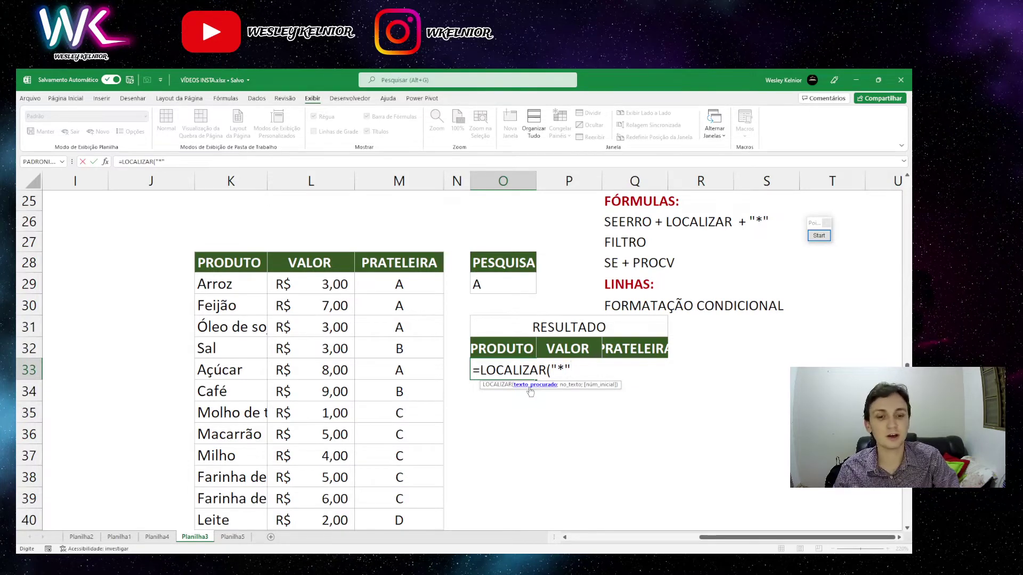
Set the searched text of the LOCALIZAR formula in O33 to "*"&O29&"*"
text(&)
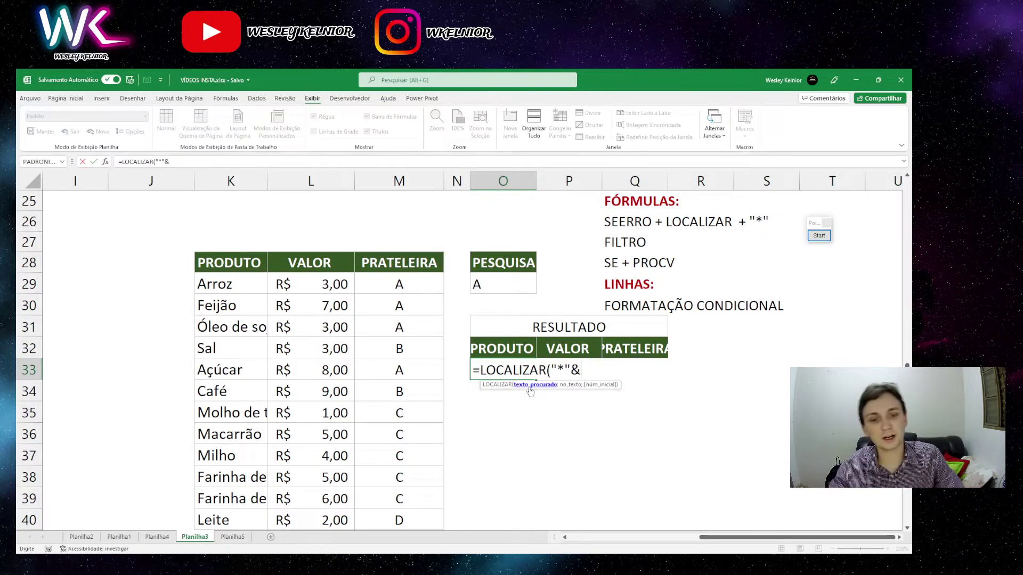
click(493, 286)
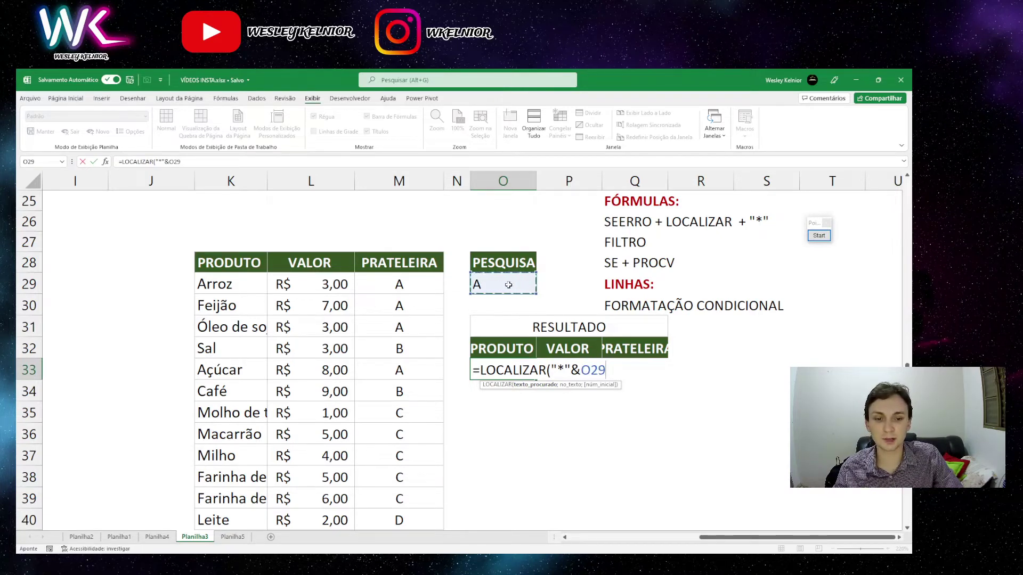
text(&"*)
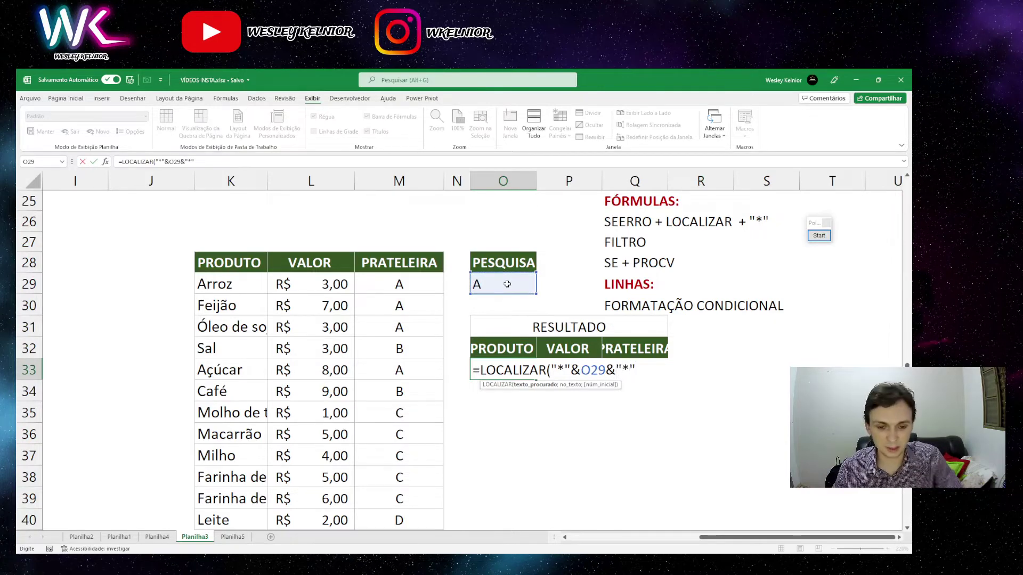
Draw temporary blue annotations of an A with arrows to circled asterisks, mark the text parts around Arroz, and clear the ink
click(816, 237)
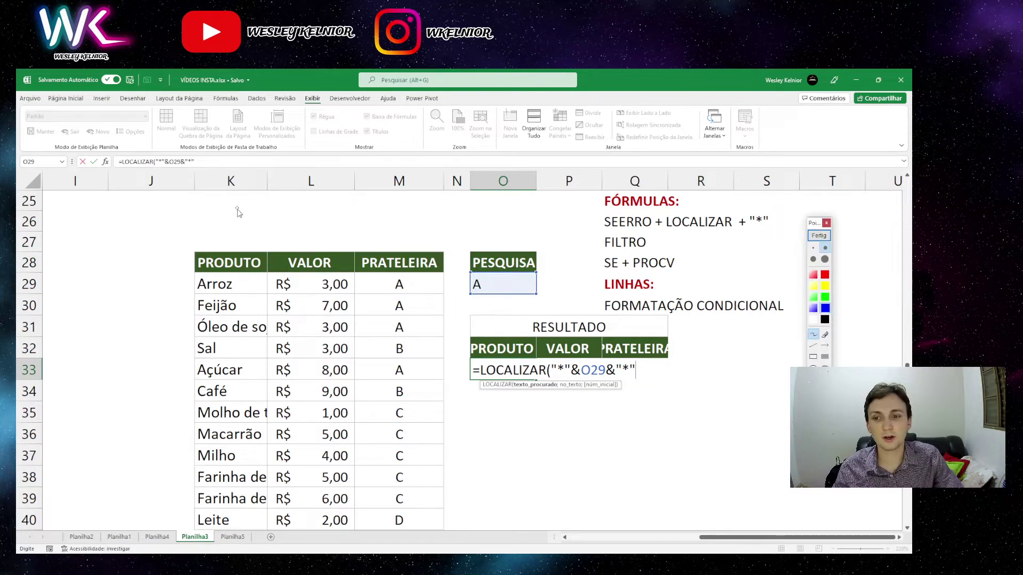
mouse_move(228, 204)
mouse_down()
mouse_move(250, 228)
mouse_move(246, 254)
mouse_move(220, 223)
mouse_move(213, 230)
mouse_move(212, 209)
mouse_move(224, 205)
mouse_move(228, 229)
mouse_move(317, 229)
mouse_move(285, 238)
mouse_move(334, 198)
mouse_move(362, 246)
mouse_up()
drag(330, 230, 436, 221)
drag(397, 214, 408, 248)
drag(457, 205, 464, 255)
drag(449, 230, 492, 236)
mouse_move(445, 200)
mouse_down()
mouse_move(462, 228)
mouse_move(486, 219)
mouse_move(438, 190)
mouse_up()
drag(218, 190, 209, 184)
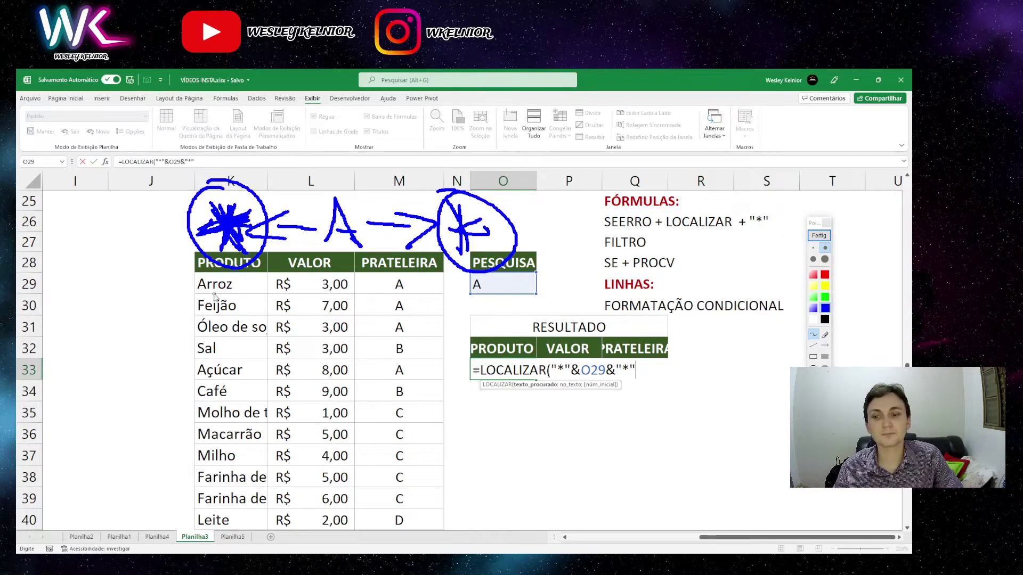
mouse_move(210, 276)
mouse_down()
mouse_move(216, 291)
mouse_move(185, 292)
mouse_move(207, 306)
mouse_move(198, 316)
mouse_move(206, 318)
mouse_up()
mouse_move(217, 277)
mouse_down()
mouse_move(249, 294)
mouse_move(235, 320)
mouse_move(252, 310)
mouse_up()
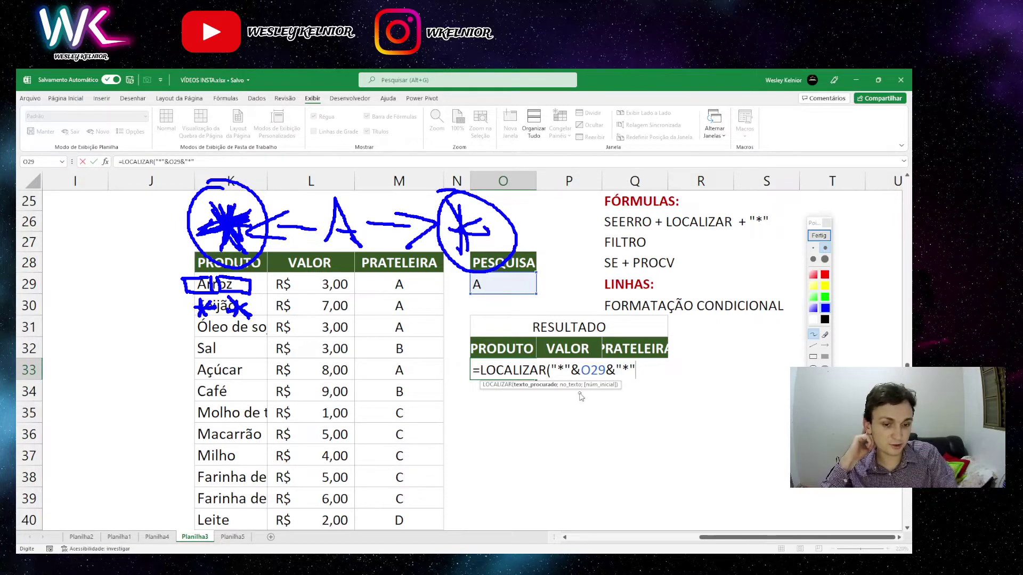
click(819, 235)
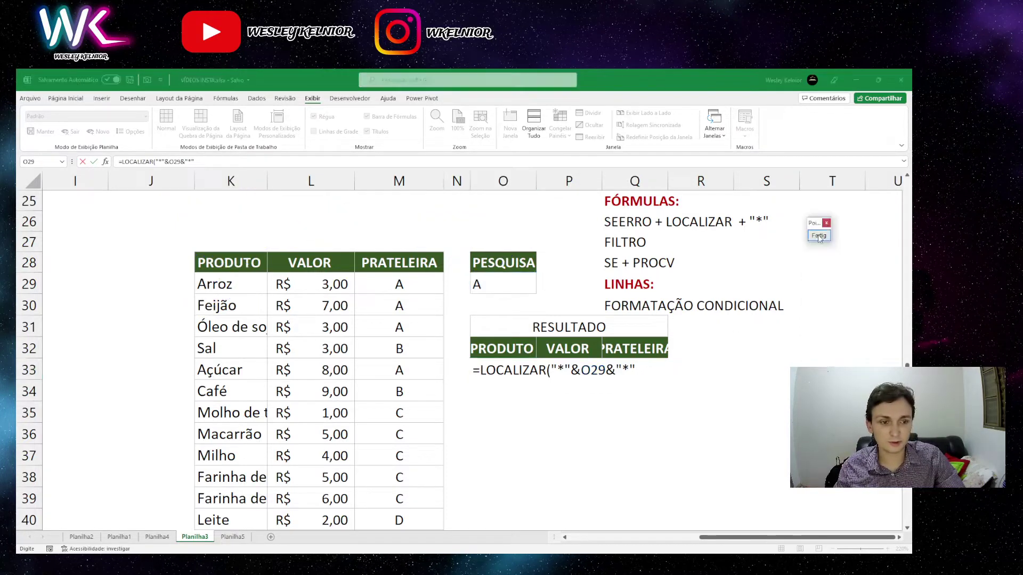
Add the product range K29:K45 as the text to search within in the O33 LOCALIZAR formula
click(642, 371)
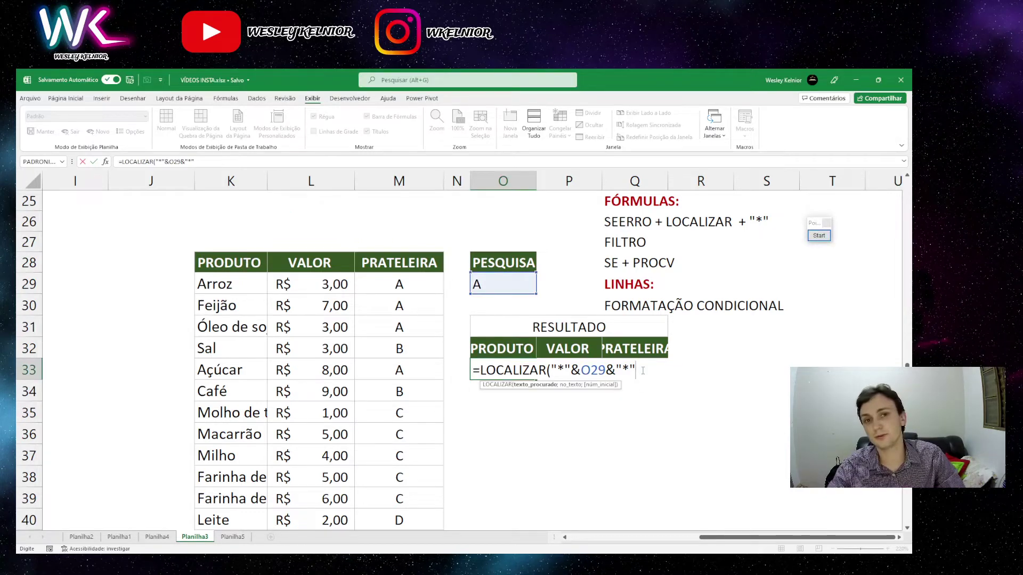
text(;)
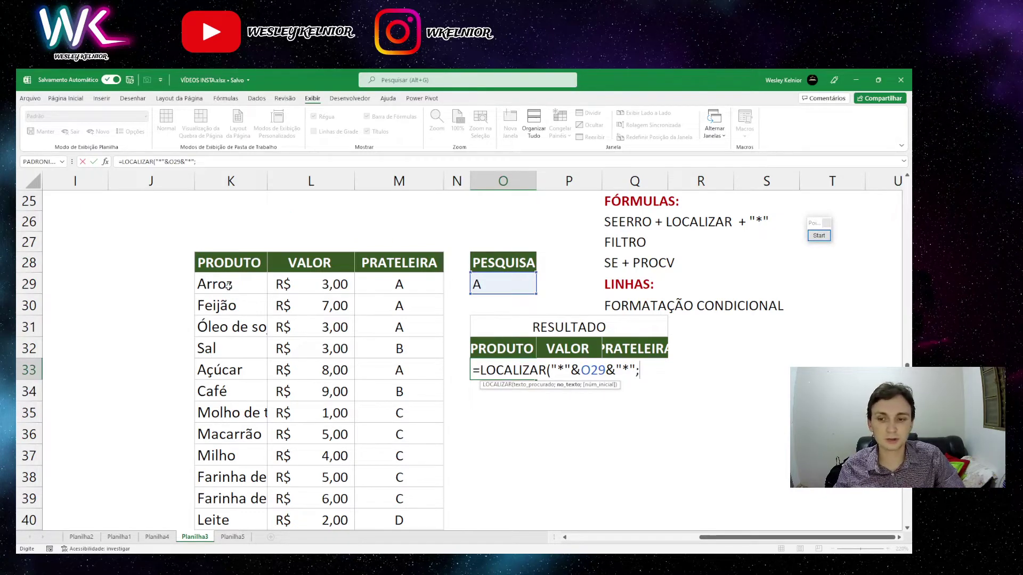
drag(228, 286, 234, 483)
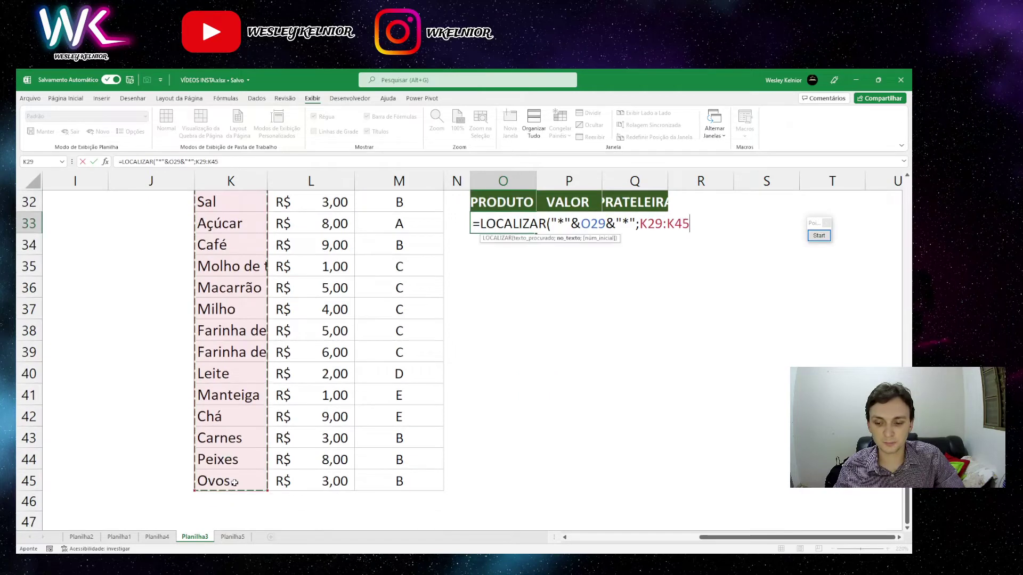
Complete the LOCALIZAR formula in O33 with start position 1, enter it, and review the results in column O
text(;)
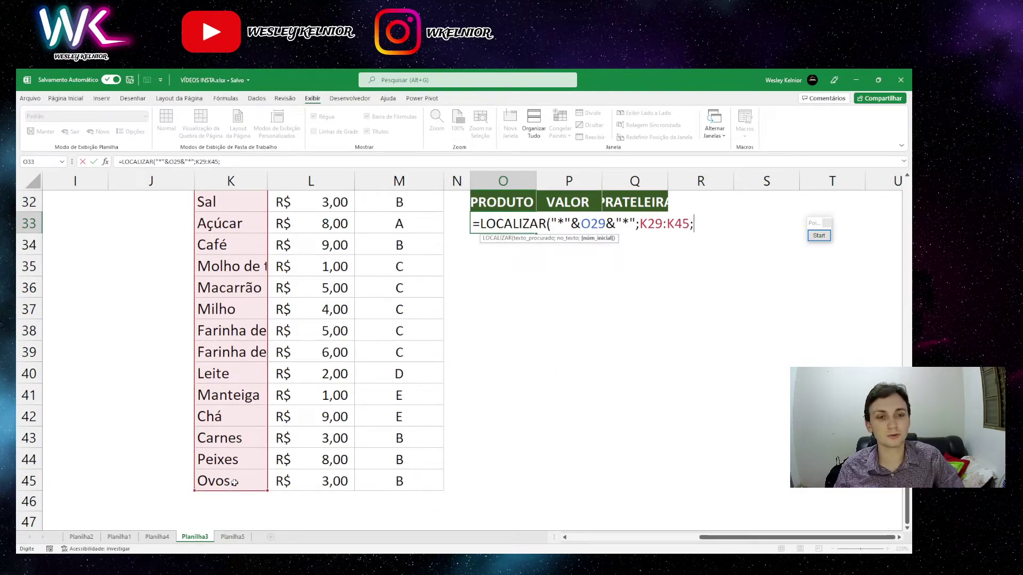
text(1))
key(Return)
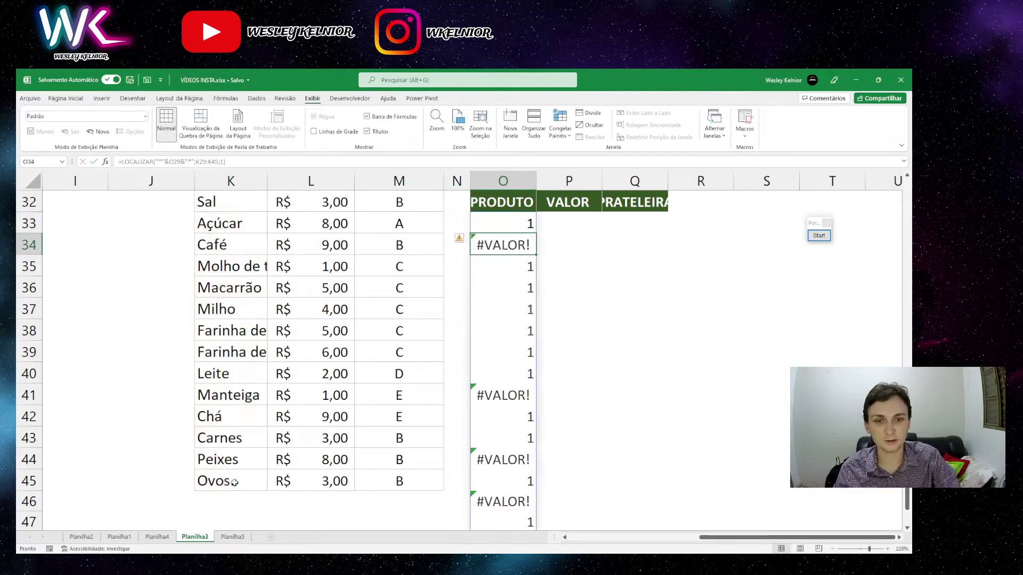
scroll(431, 430, up, 3)
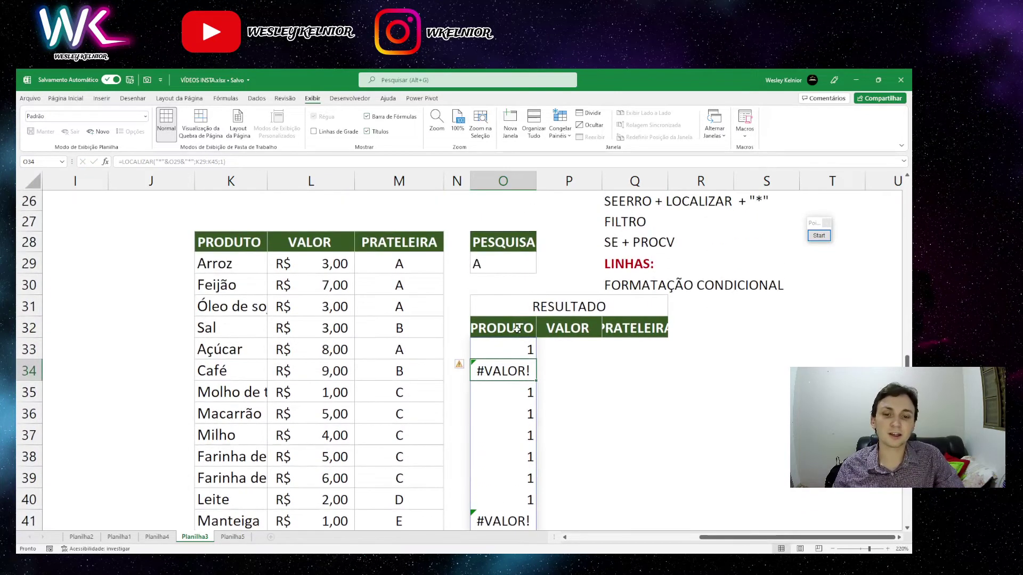
scroll(537, 240, down, 3)
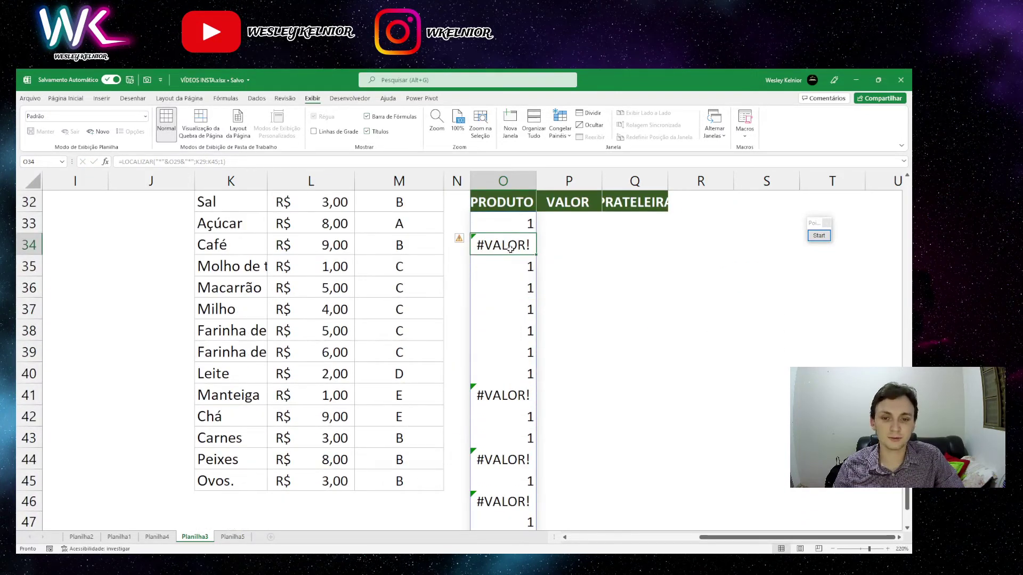
scroll(513, 300, up, 2)
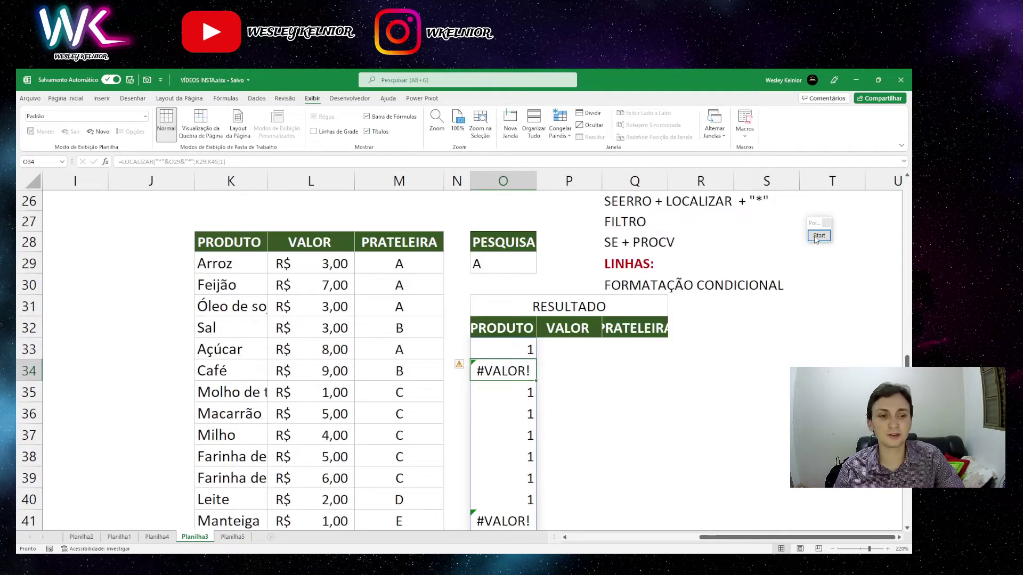
Draw temporary blue circles around the result in O33 and the search letter in O29, underline O34, and clear the ink
click(819, 235)
mouse_move(530, 337)
mouse_down()
mouse_move(538, 360)
mouse_move(519, 339)
mouse_up()
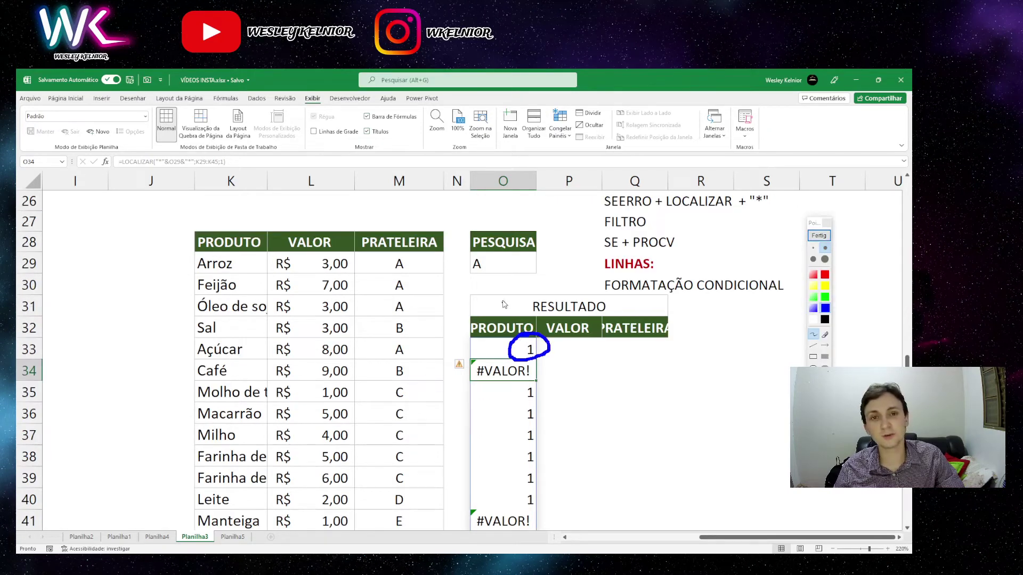
drag(478, 275, 489, 270)
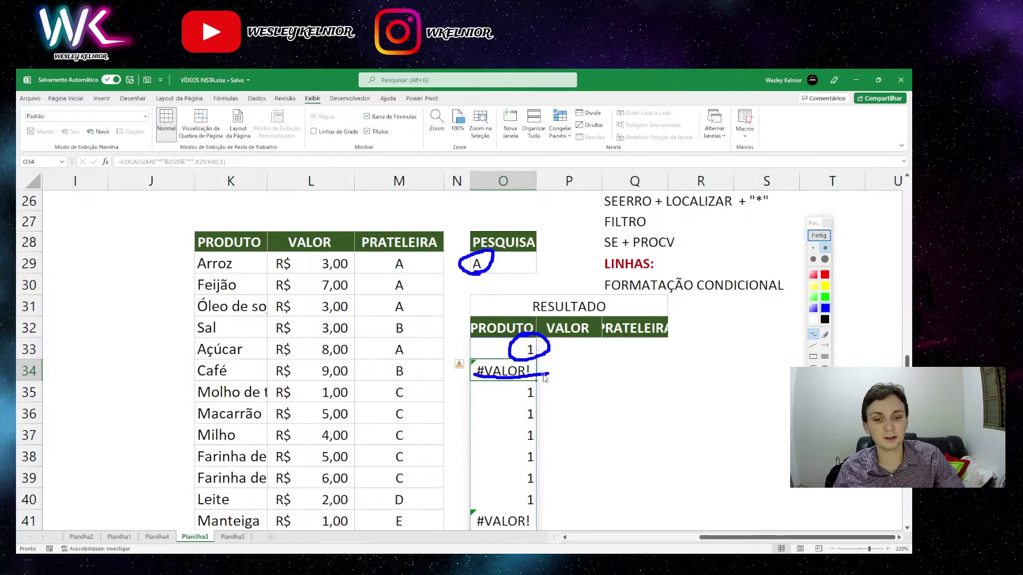
click(819, 236)
Change the search term in O29 to c and review the results in column O
click(476, 271)
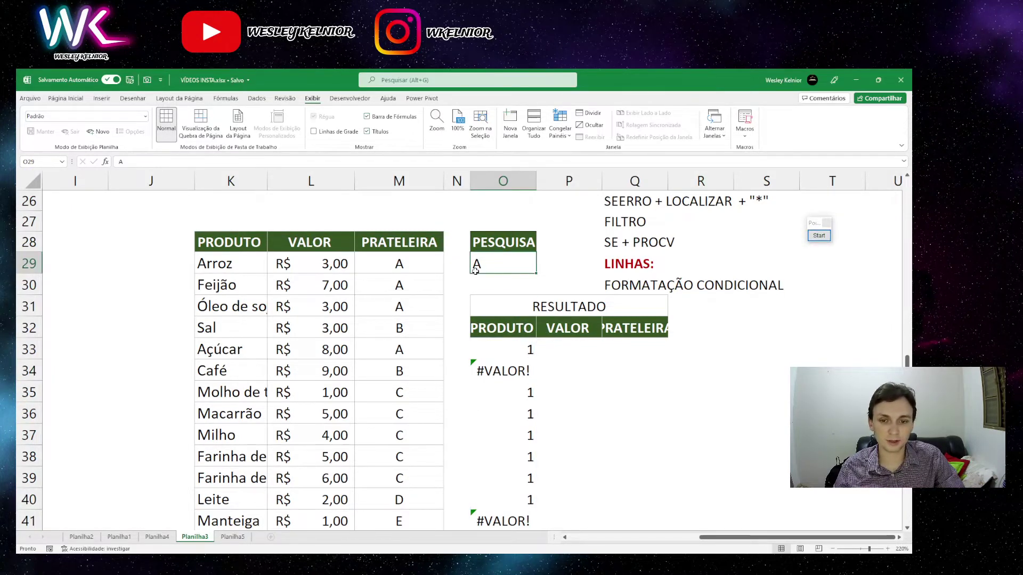
text(c)
key(Return)
scroll(495, 305, down, 2)
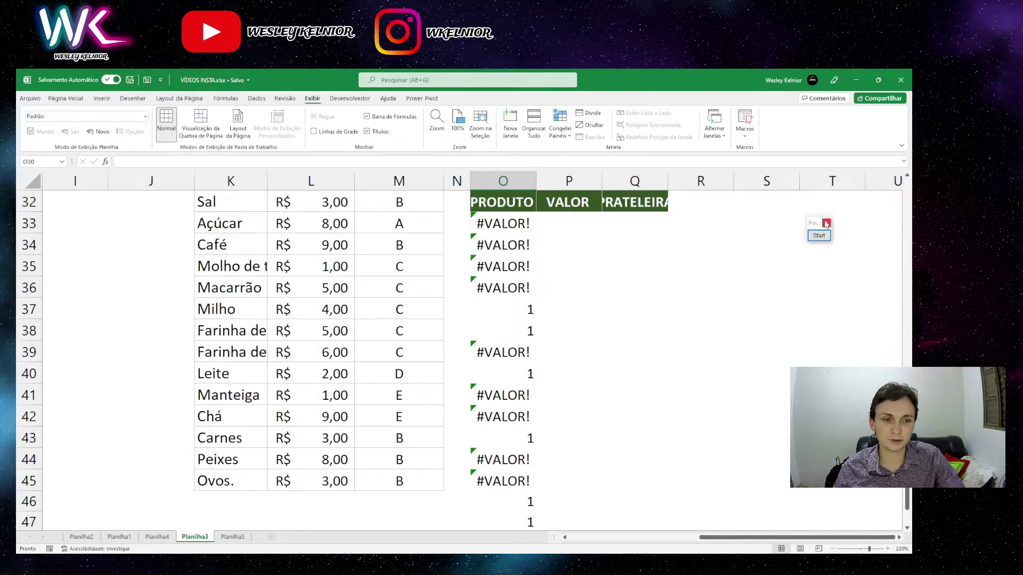
Mark the LOCALIZAR results from O33 down to O37 one by one with temporary blue strokes, and clear the ink
click(818, 236)
mouse_move(512, 227)
mouse_down()
mouse_move(544, 227)
mouse_move(541, 244)
mouse_up()
mouse_move(508, 270)
mouse_down()
mouse_move(544, 273)
mouse_move(532, 337)
mouse_up()
click(828, 235)
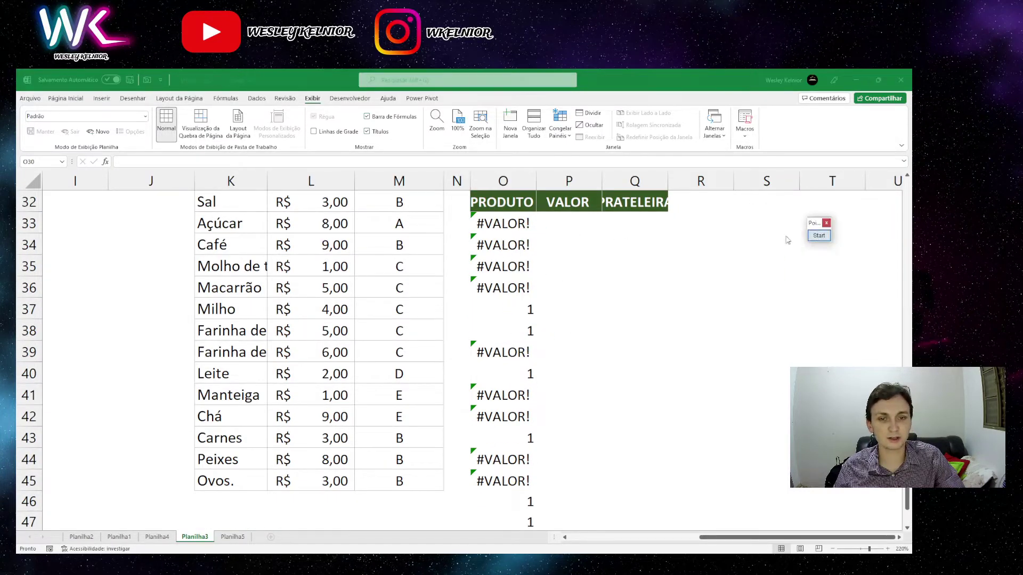
click(811, 235)
drag(511, 221, 537, 224)
mouse_move(508, 246)
mouse_down()
mouse_move(538, 250)
mouse_move(554, 273)
mouse_up()
mouse_move(520, 291)
mouse_down()
mouse_move(547, 291)
mouse_move(550, 316)
mouse_up()
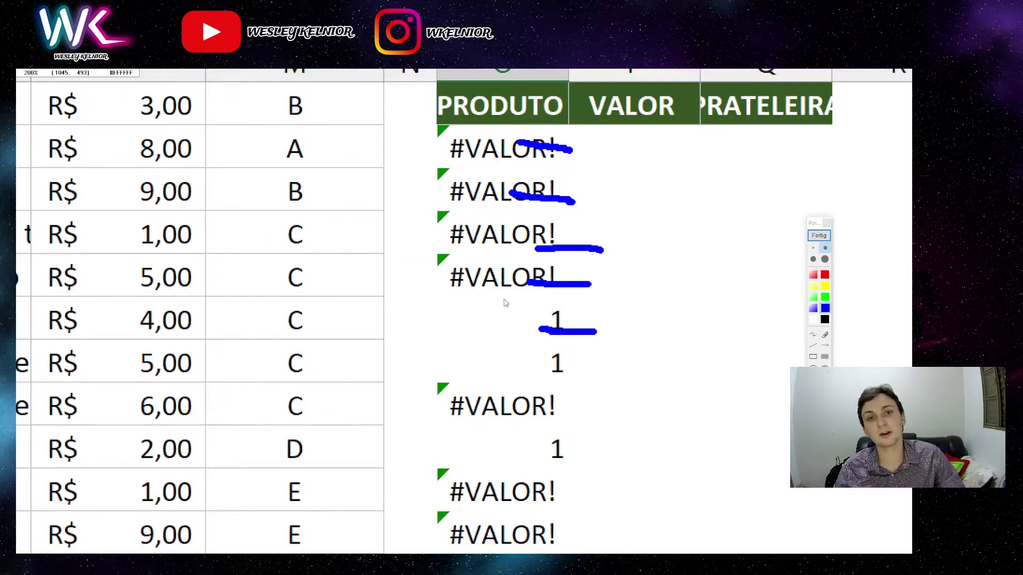
click(815, 238)
Step through the products from Arroz to Açúcar, circle Açúcar and the search letter in temporary blue ink, mark Açúcar's c, and clear the ink
scroll(505, 409, up, 3)
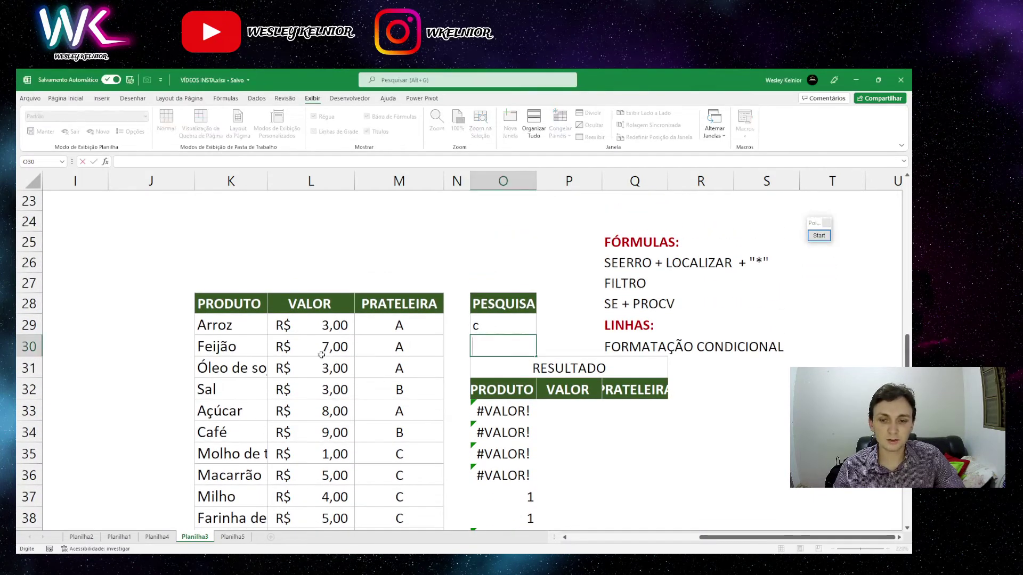
click(229, 325)
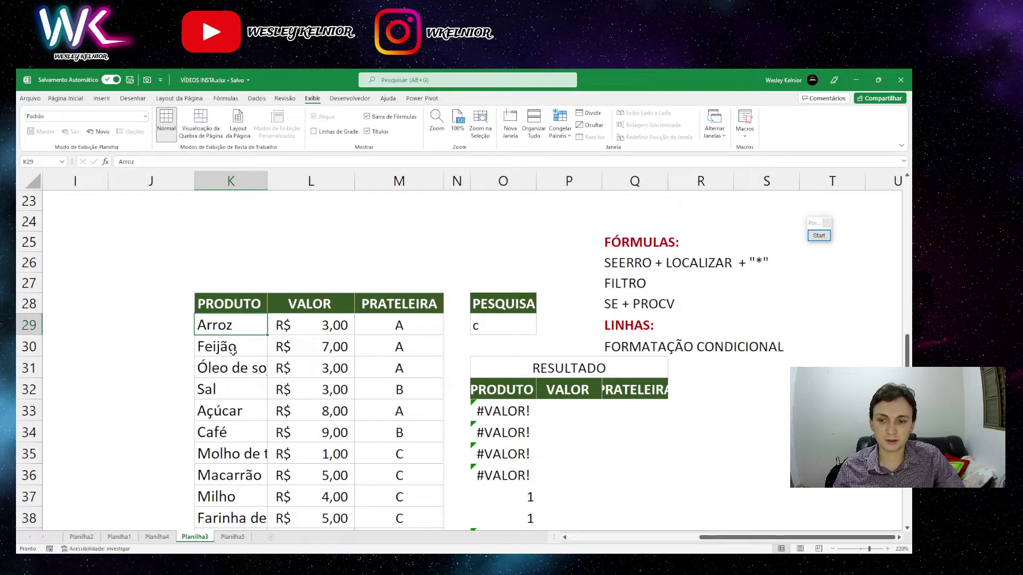
key(Down)
key(Down)
key(Down)
key(Down)
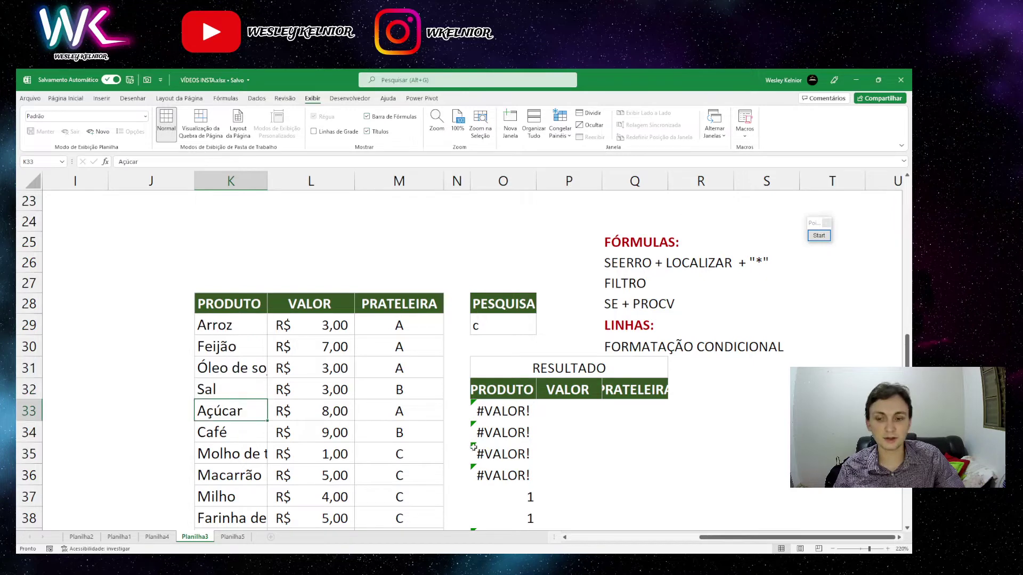
click(819, 236)
mouse_move(230, 403)
mouse_down()
mouse_move(254, 434)
mouse_move(232, 428)
mouse_up()
mouse_move(482, 314)
mouse_down()
mouse_move(486, 341)
mouse_move(466, 317)
mouse_up()
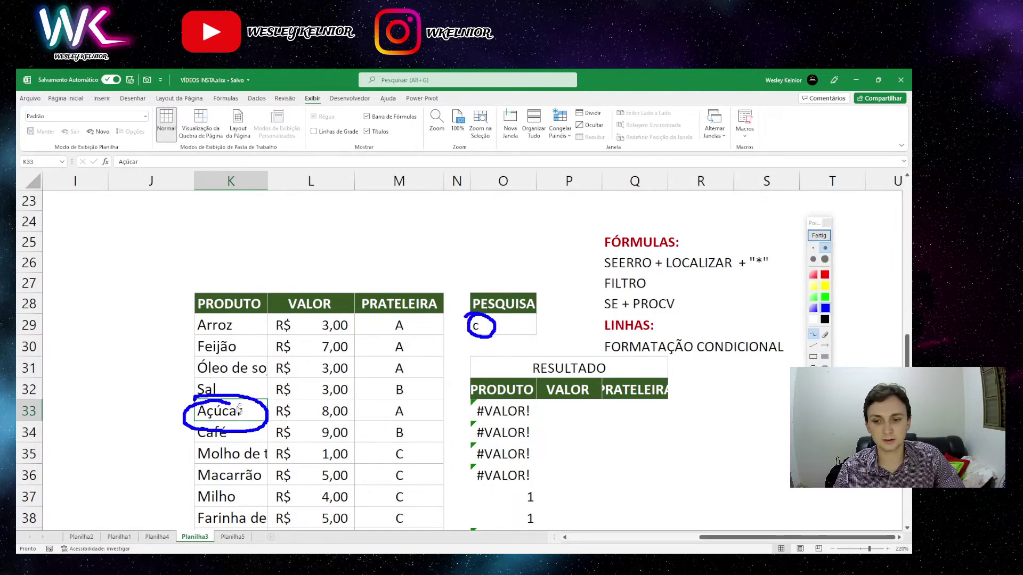
drag(226, 403, 224, 425)
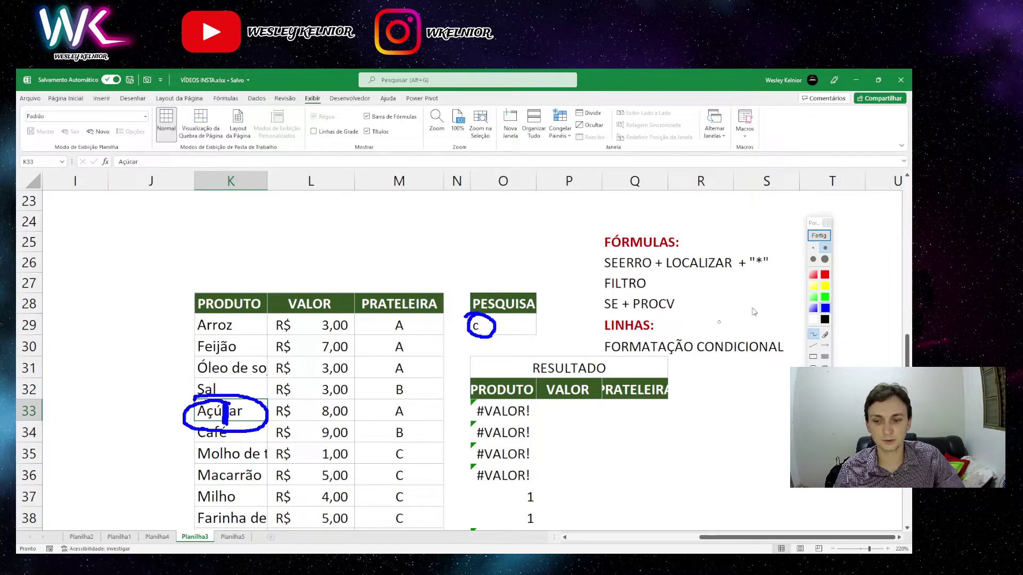
click(818, 236)
Inspect the formula behind the result cells O37 and O33 and look over the LOCALIZAR results in column O
scroll(526, 441, down, 1)
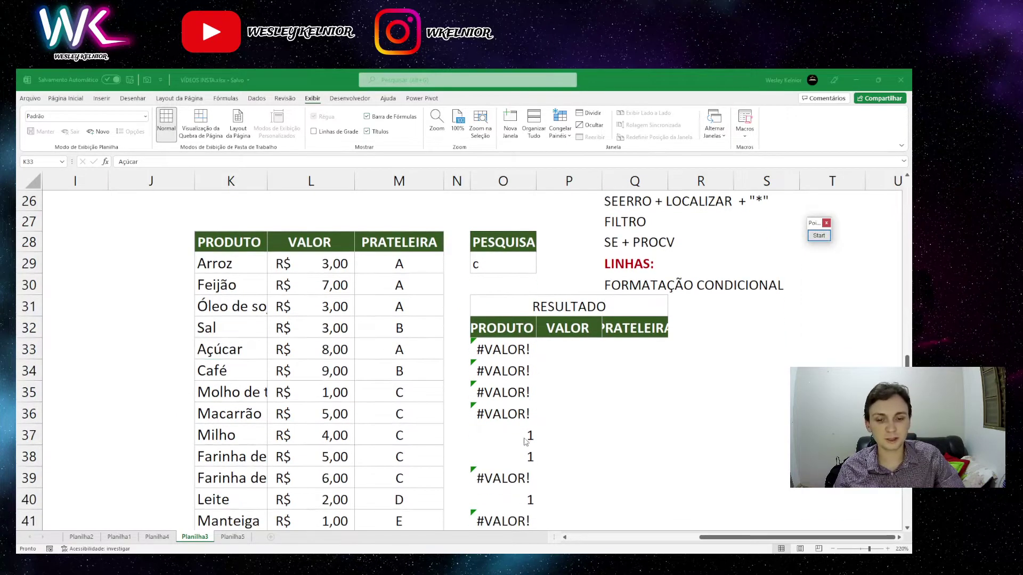
click(528, 436)
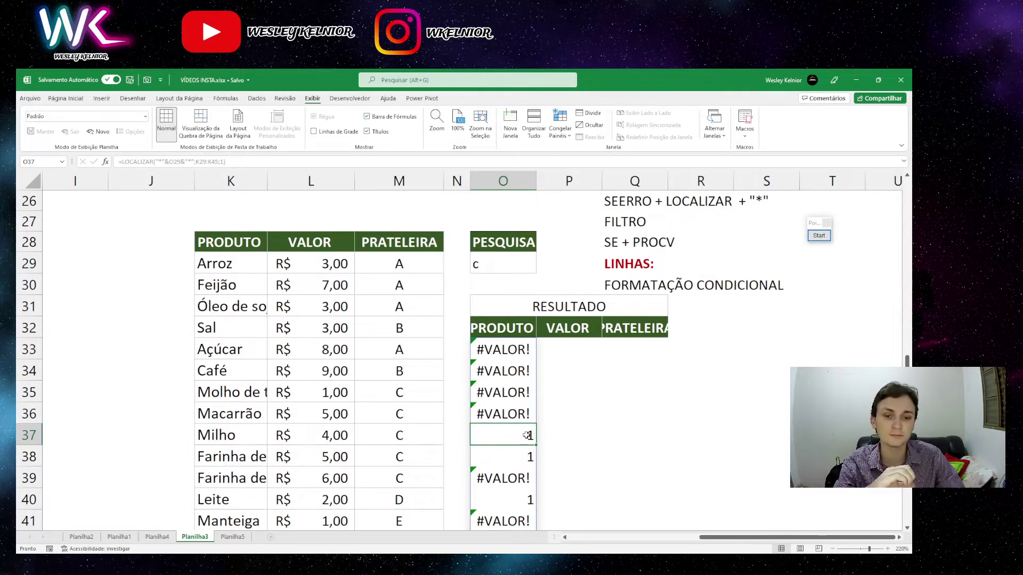
click(515, 349)
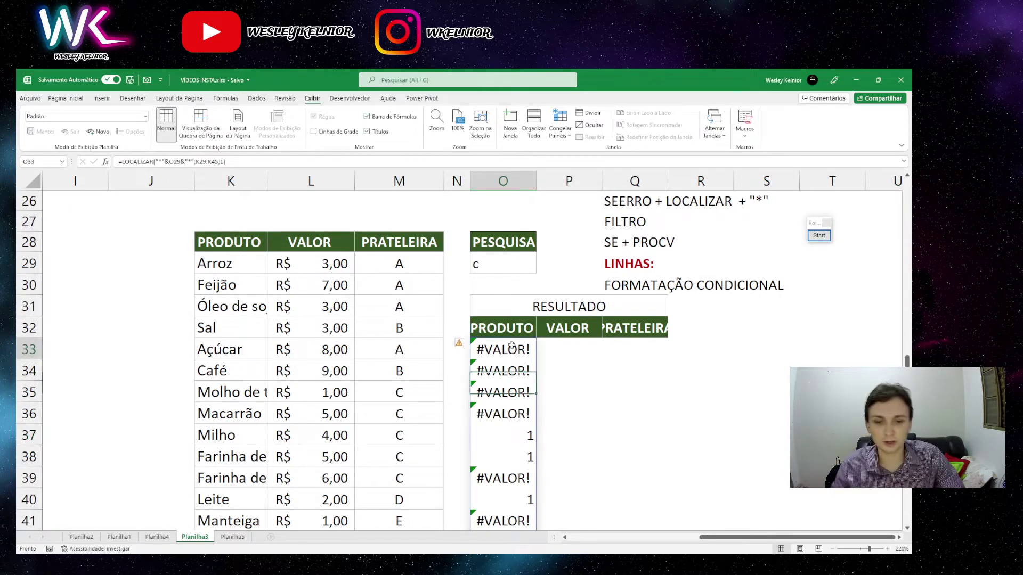
scroll(532, 349, down, 2)
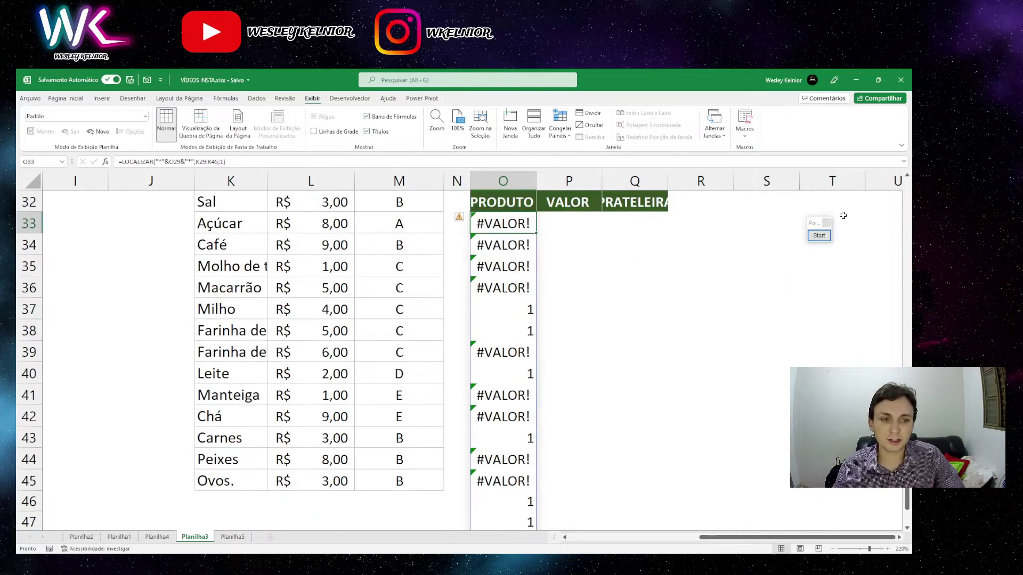
scroll(514, 338, up, 1)
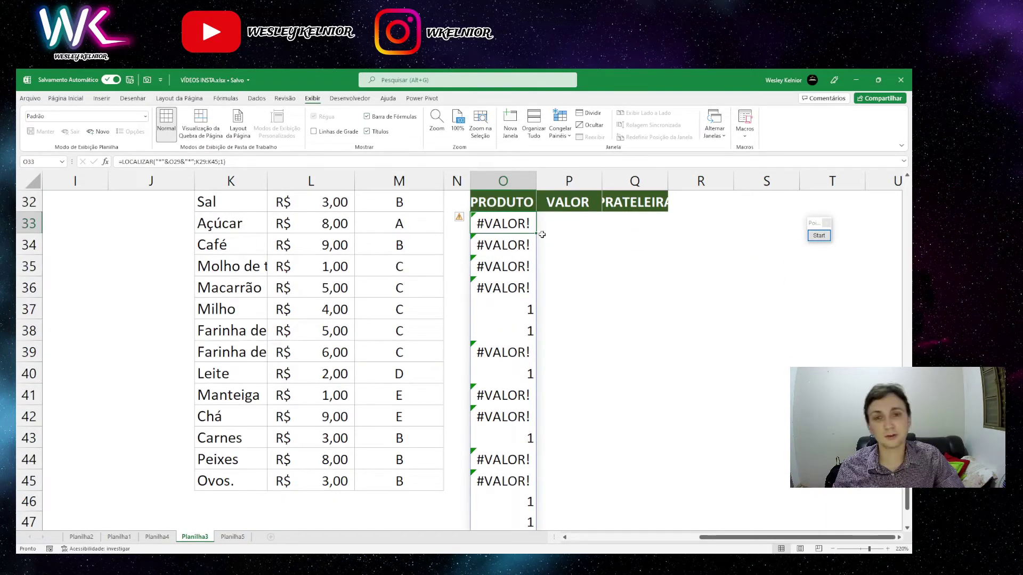
scroll(543, 240, up, 2)
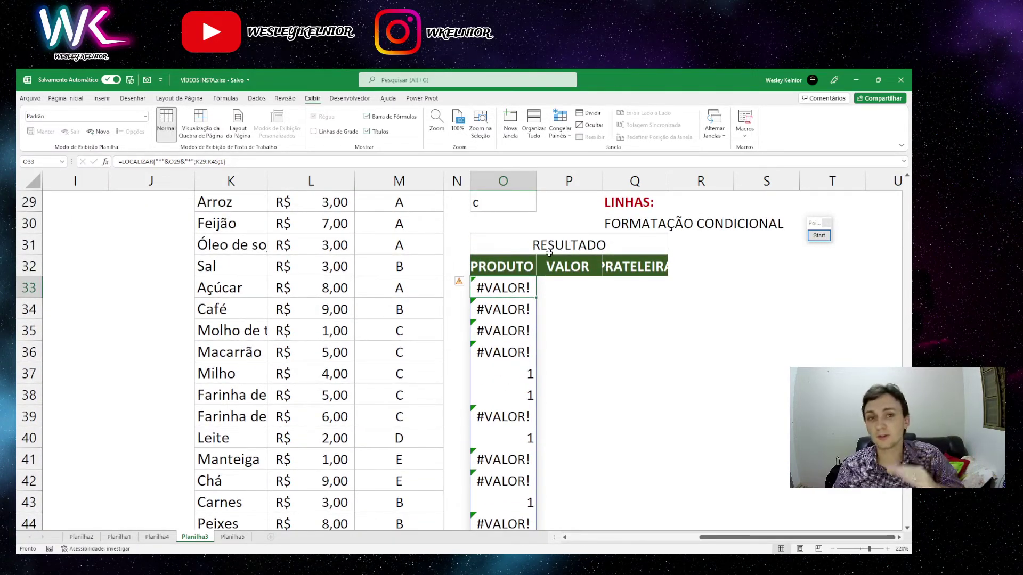
click(577, 285)
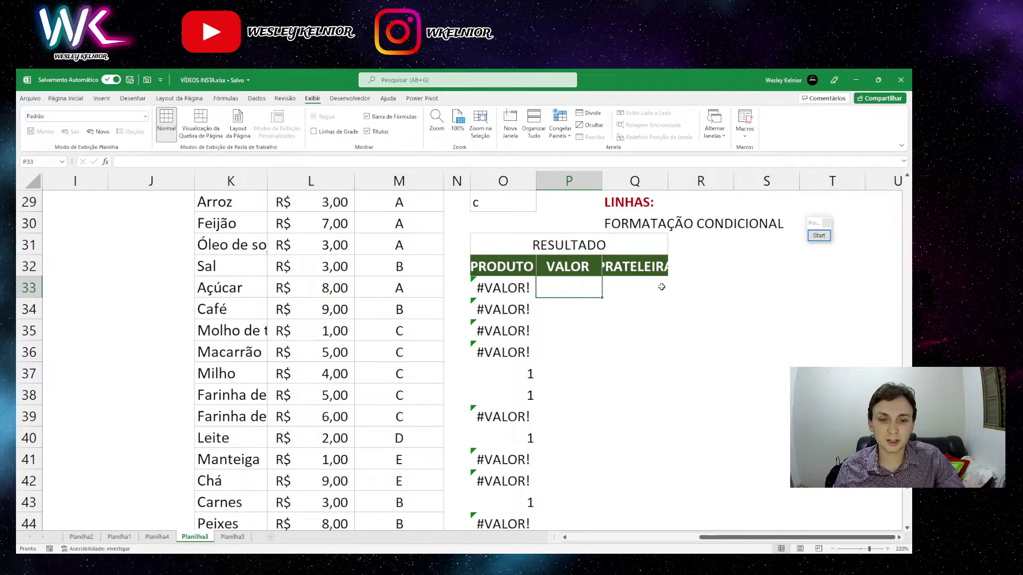
text(=locali)
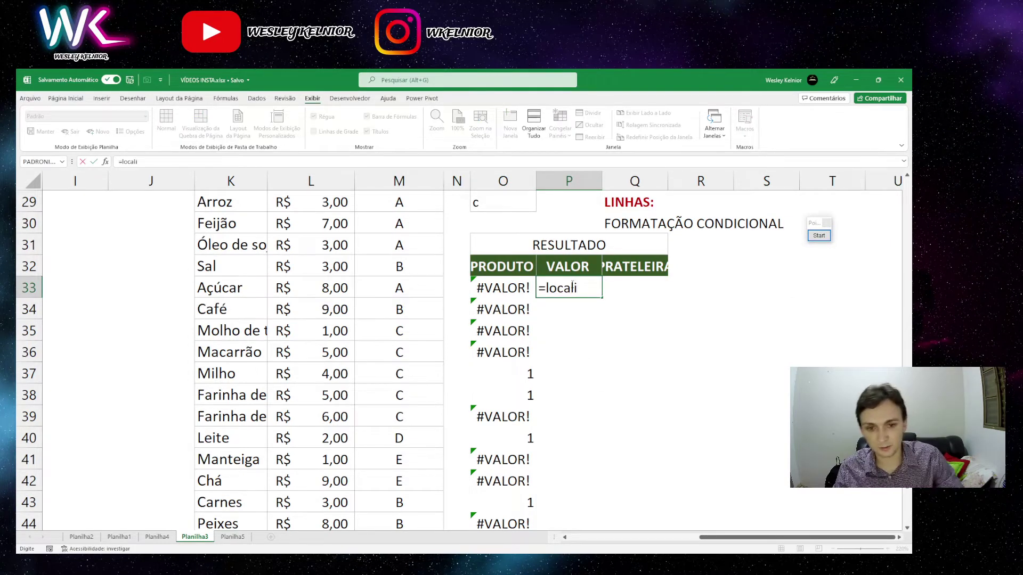
key(Return)
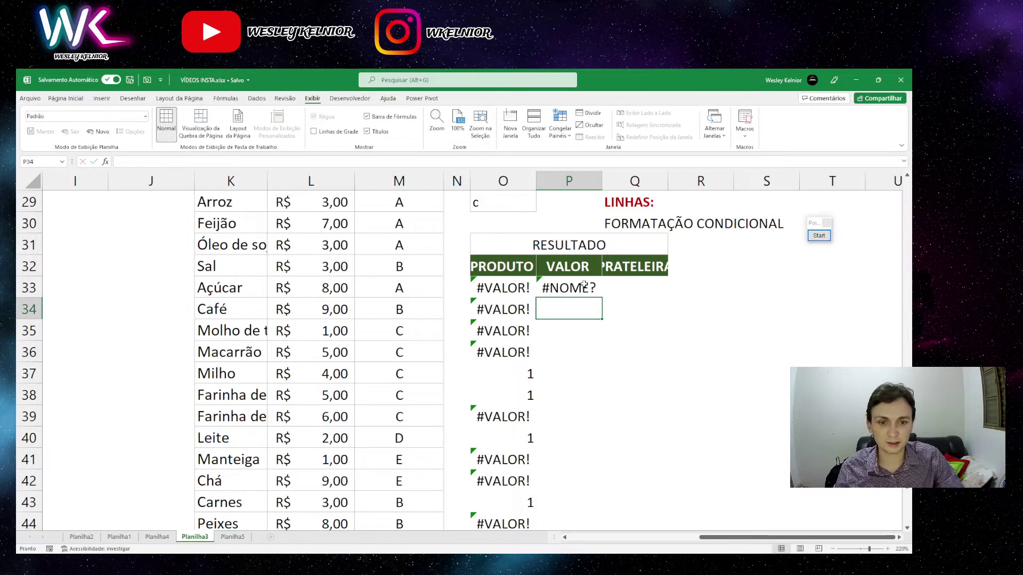
click(582, 286)
key(Delete)
Select 17 cells from P33 down and start a LOCALIZAR formula with "*"&O29&"*" as the searched text
drag(582, 285, 568, 500)
scroll(568, 479, up, 3)
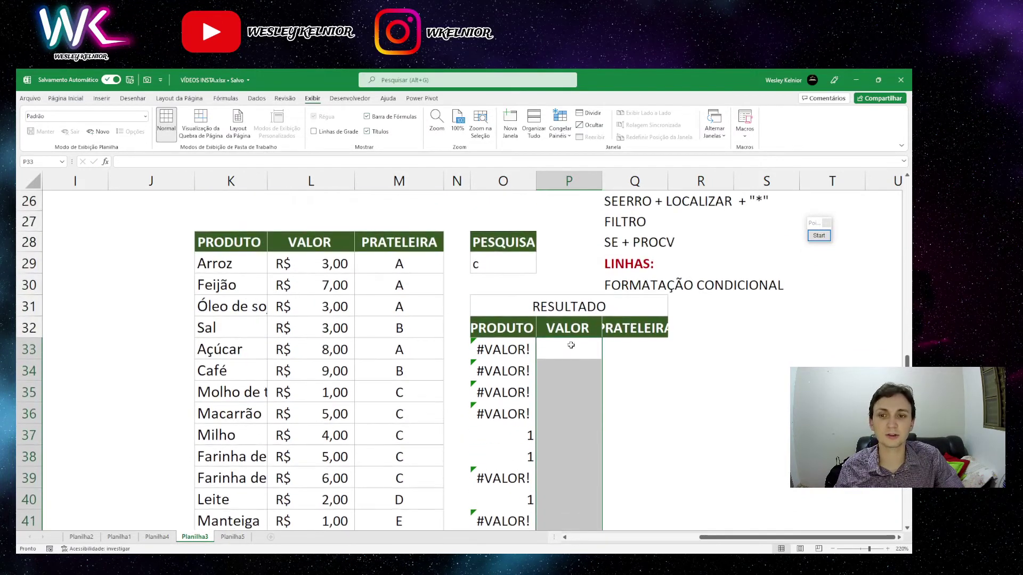
text(=loca)
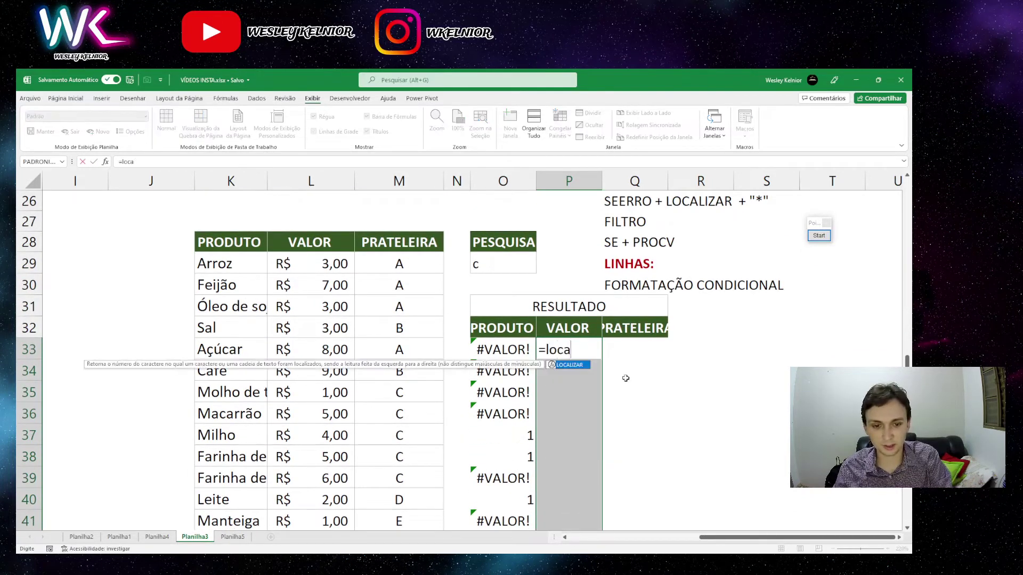
key(Tab)
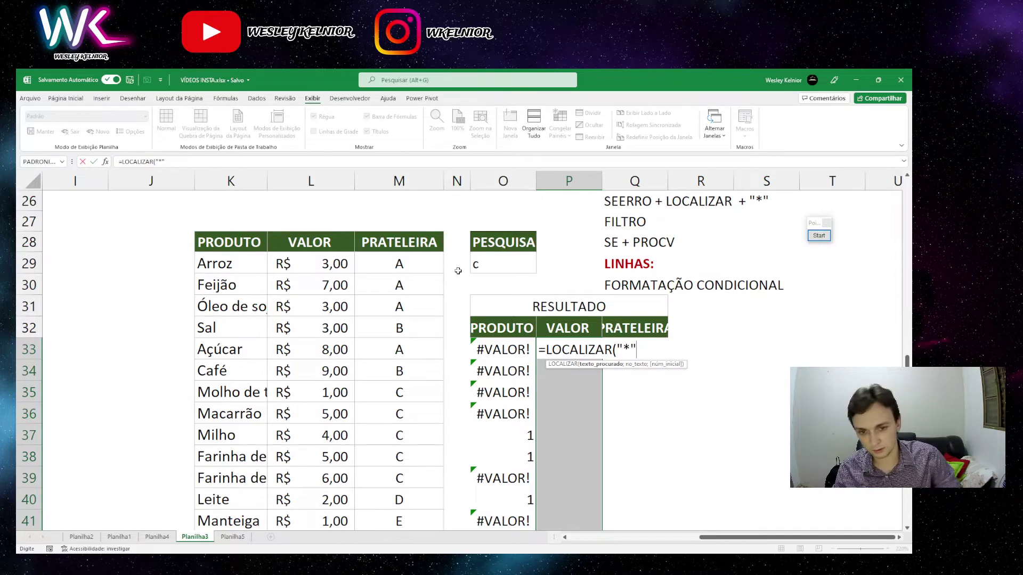
click(499, 272)
click(471, 344)
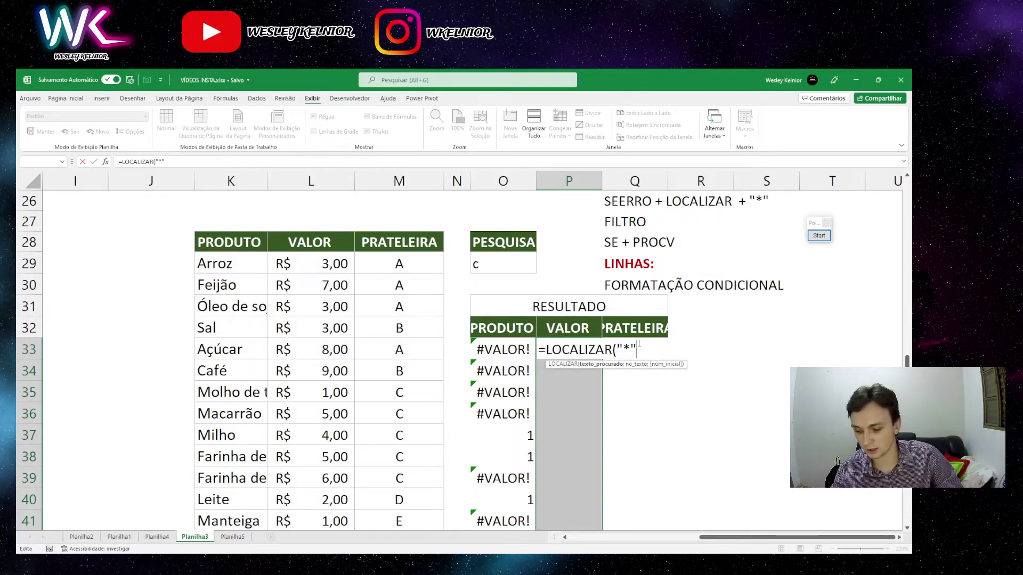
text(&)
click(491, 264)
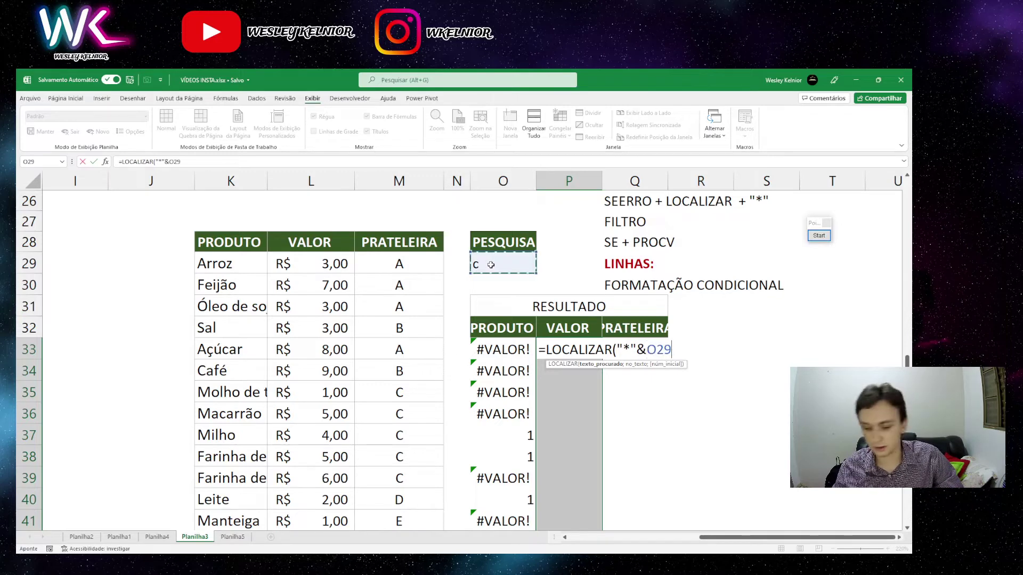
text(&"*)
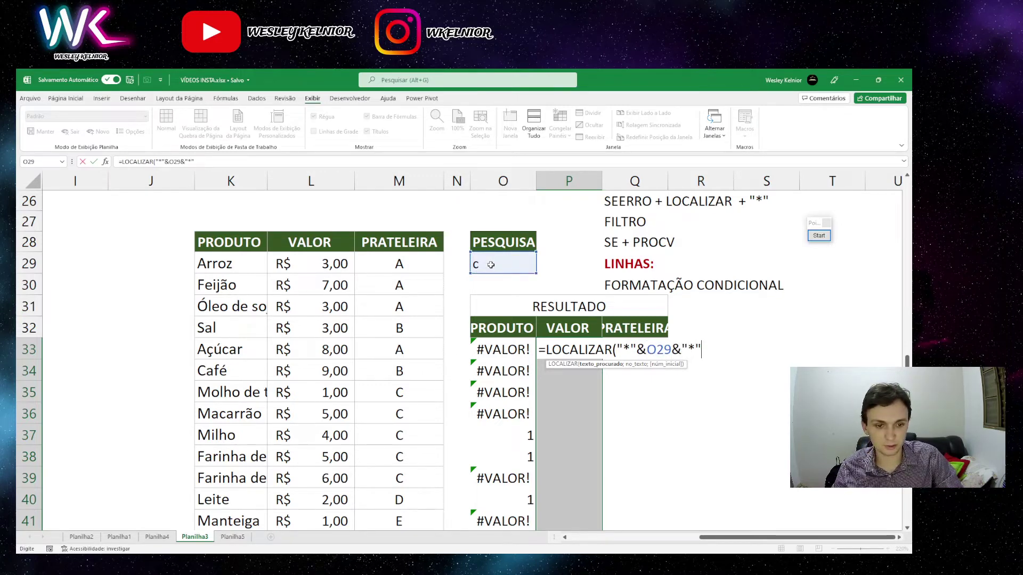
text(";)
Add K29:K45 as the text to search and start position 1, and enter the LOCALIZAR formula as an array formula in the selected cells
drag(239, 263, 236, 481)
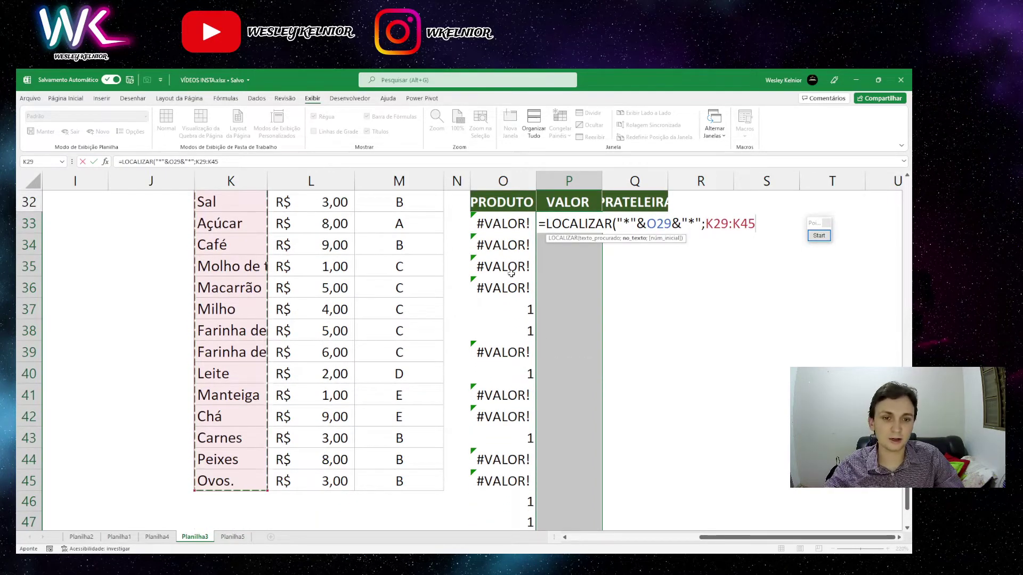
text(;1)
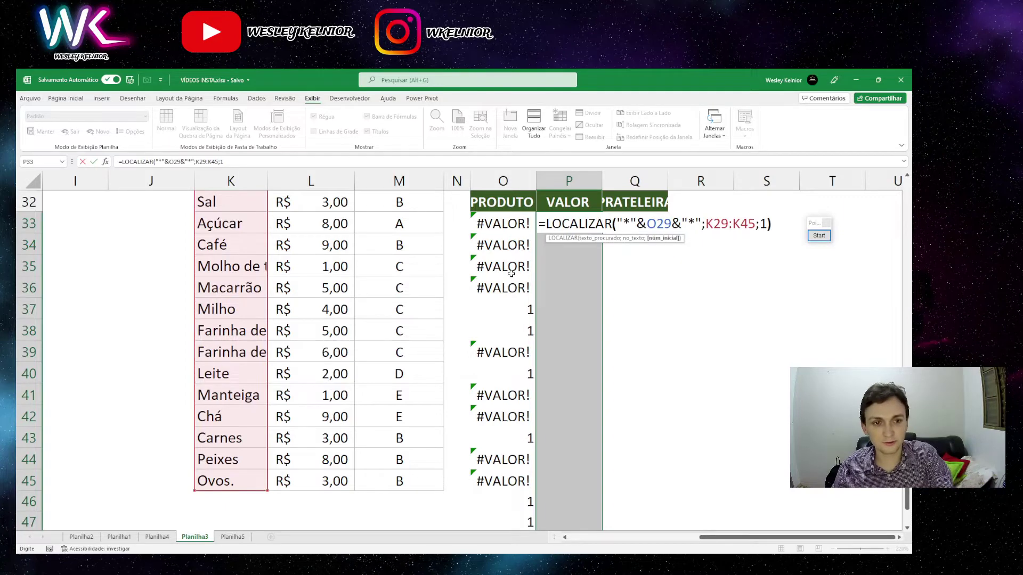
text())
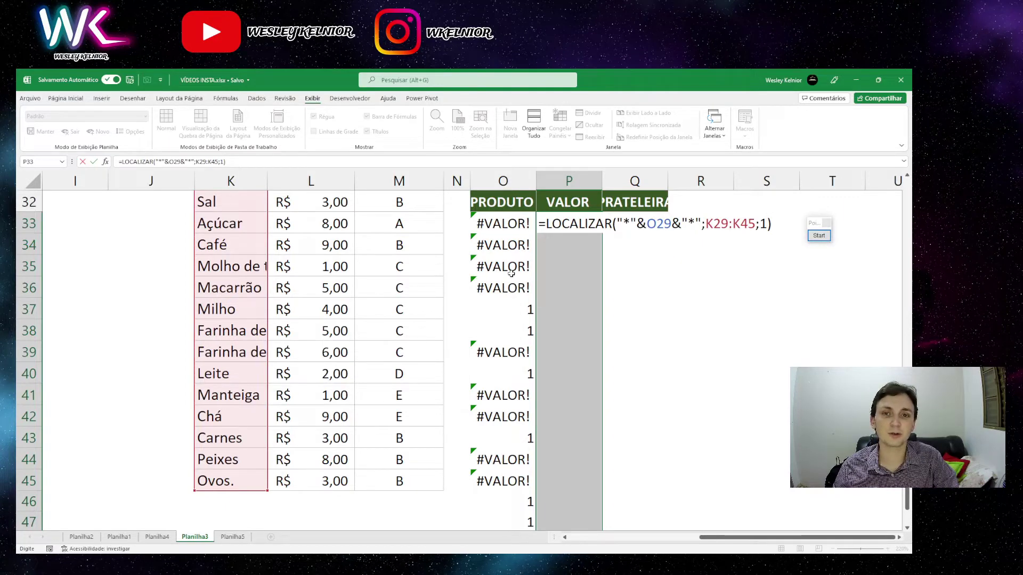
key(ctrl+shift+Return)
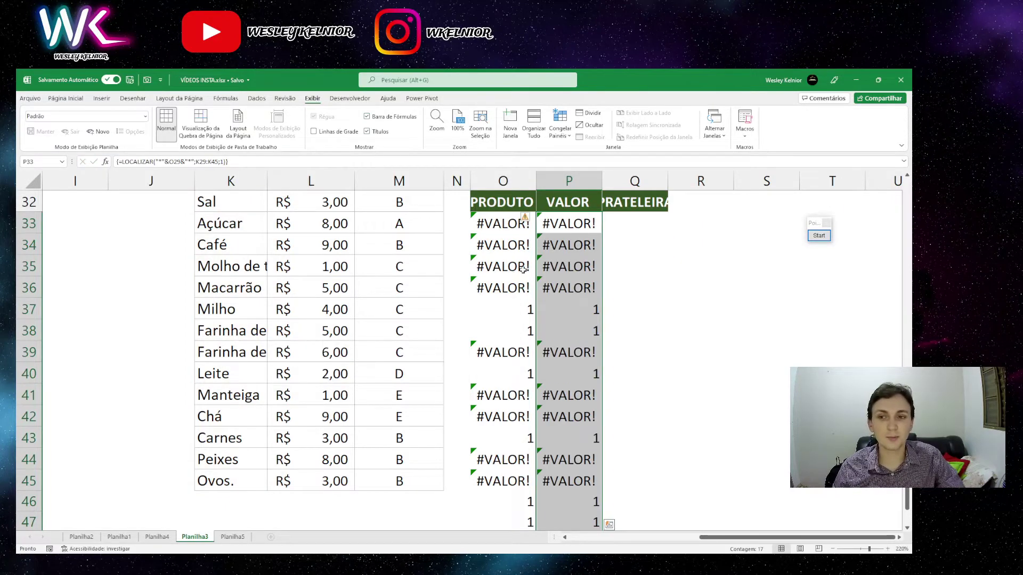
Sketch a pair of large curly braces in temporary blue ink beside the results, and clear the ink
click(819, 235)
mouse_move(704, 251)
mouse_down()
mouse_move(674, 318)
mouse_move(727, 379)
mouse_up()
mouse_move(752, 253)
mouse_down()
mouse_move(788, 266)
mouse_move(796, 322)
mouse_move(806, 327)
mouse_up()
click(819, 235)
click(819, 235)
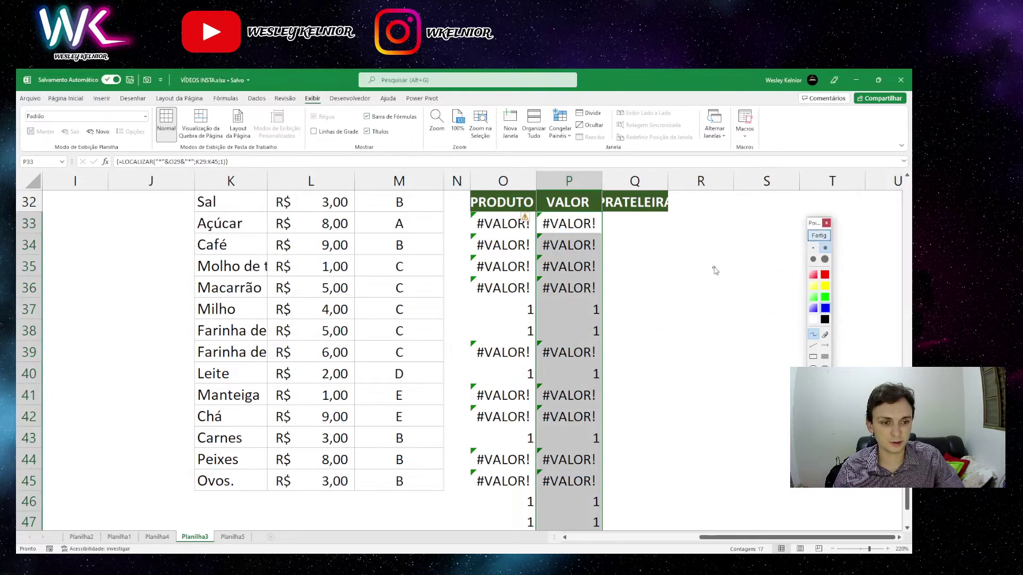
mouse_move(716, 261)
mouse_down()
mouse_move(687, 325)
mouse_move(686, 374)
mouse_move(720, 386)
mouse_up()
mouse_move(758, 263)
mouse_down()
mouse_move(801, 338)
mouse_move(779, 391)
mouse_up()
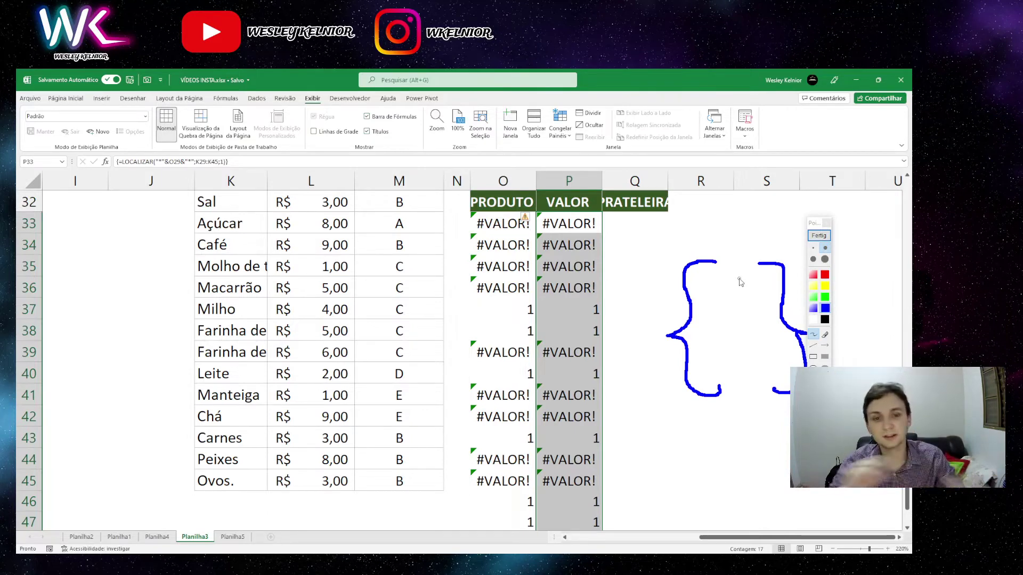
click(818, 235)
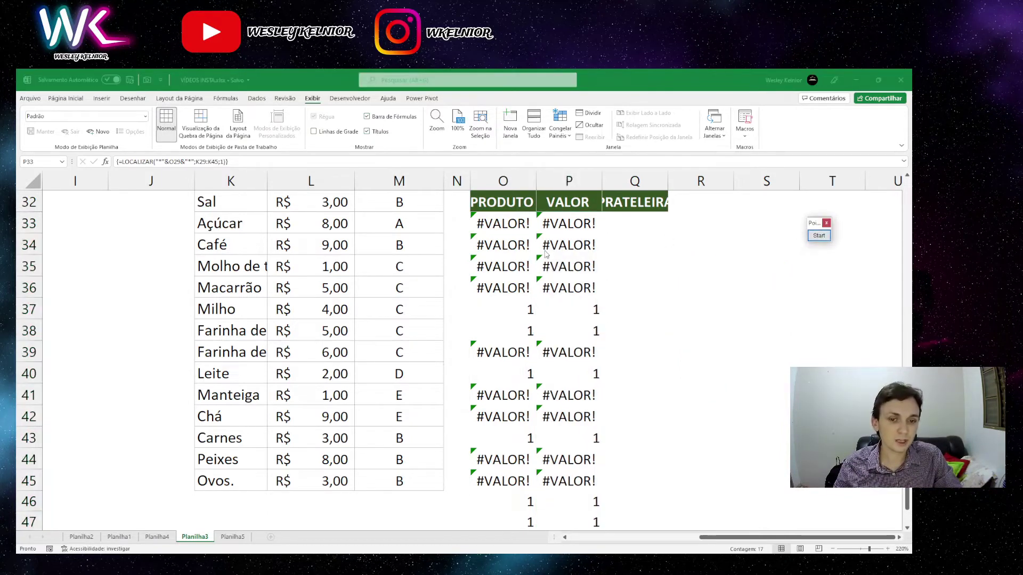
Select O33, draw temporary blue marks and a tall outline in the empty area beside the result columns, and clear the ink
click(507, 218)
click(819, 235)
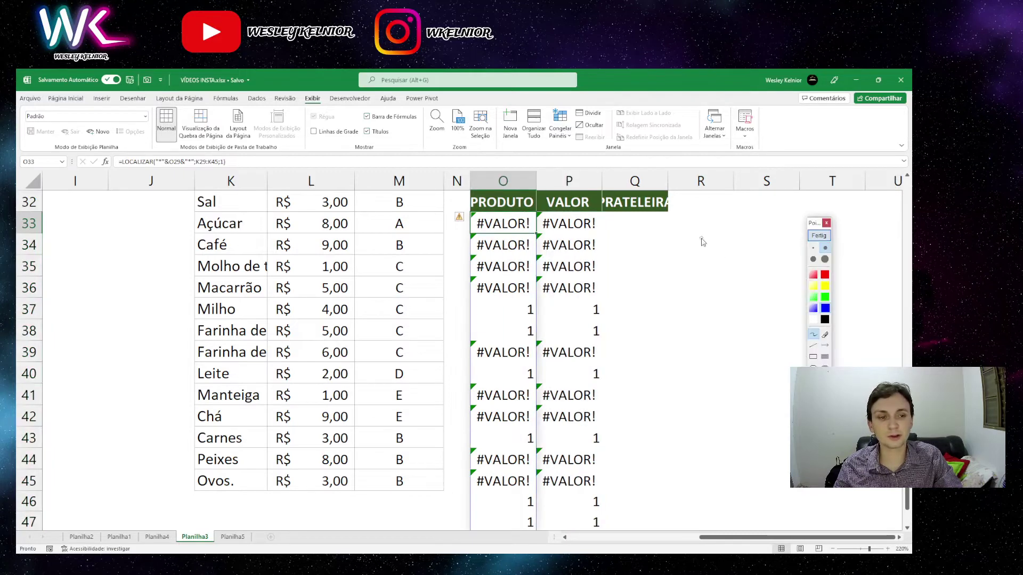
drag(692, 235, 726, 235)
mouse_move(691, 247)
mouse_down()
mouse_move(724, 247)
mouse_move(690, 253)
mouse_up()
drag(744, 237, 730, 260)
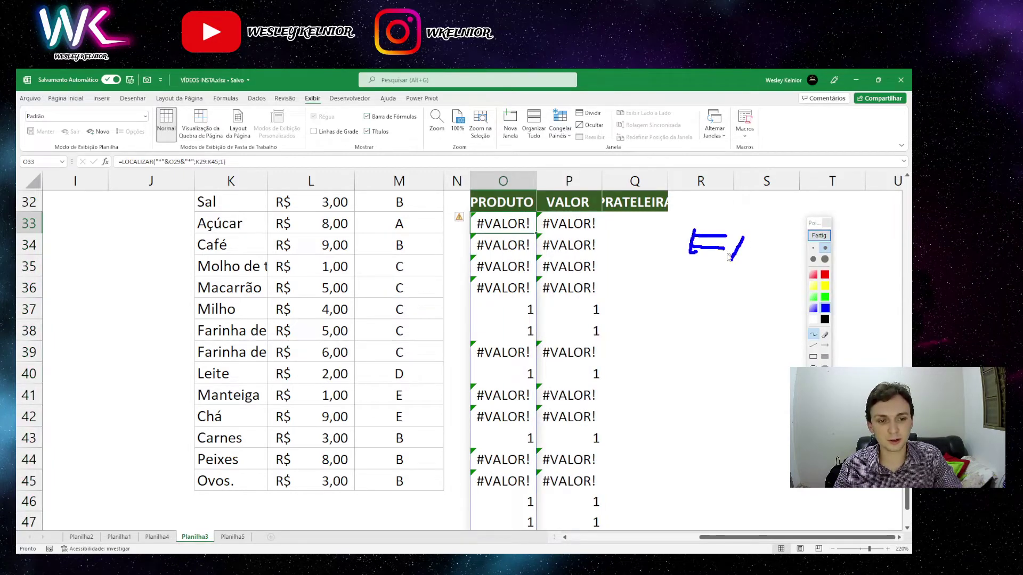
mouse_move(676, 231)
mouse_down()
mouse_move(675, 297)
mouse_move(602, 450)
mouse_move(667, 242)
mouse_up()
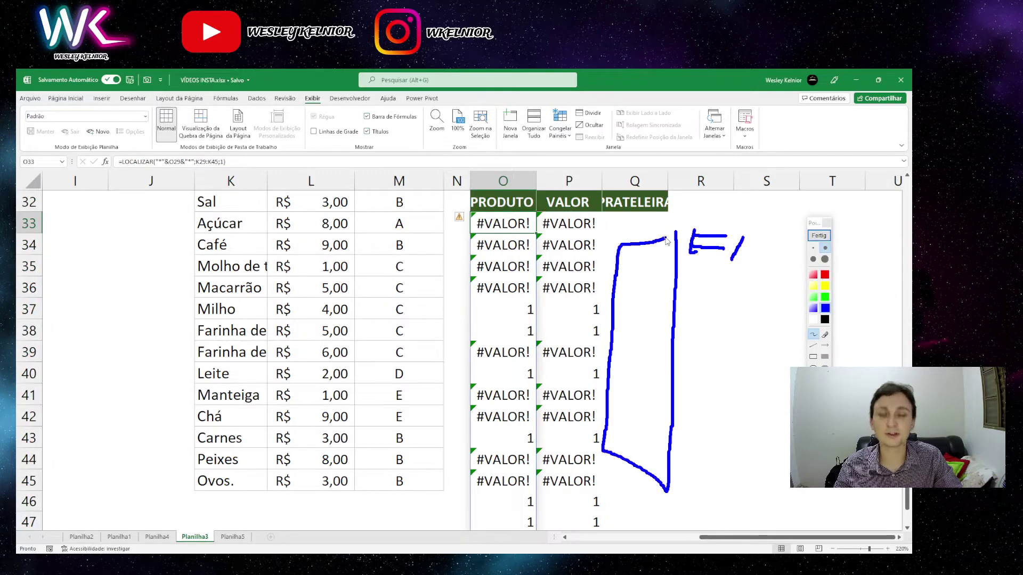
click(818, 237)
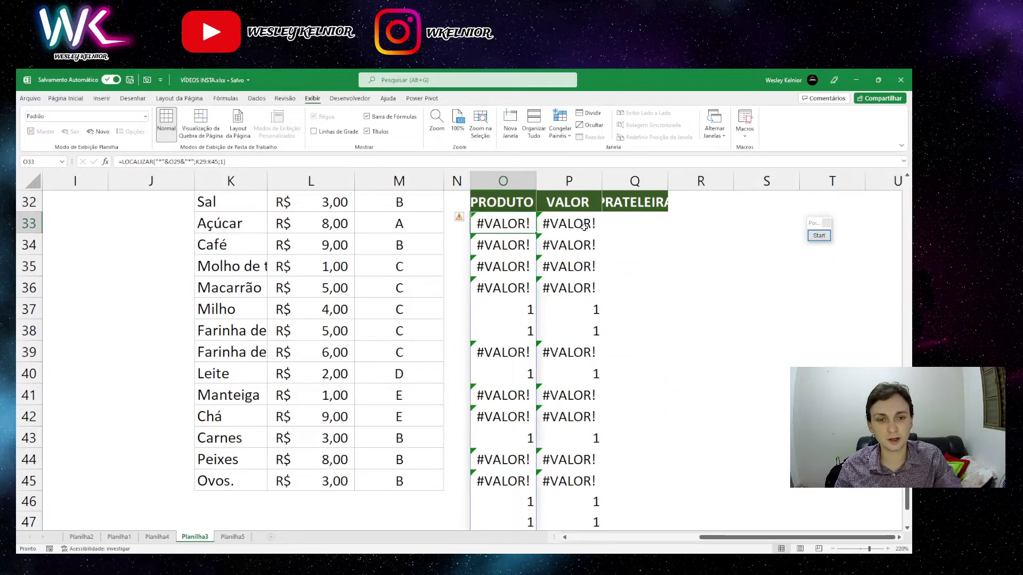
Delete the array formula results from P33 down in the VALOR column
click(575, 218)
key(ctrl+shift+Down)
key(Delete)
scroll(575, 218, up, 3)
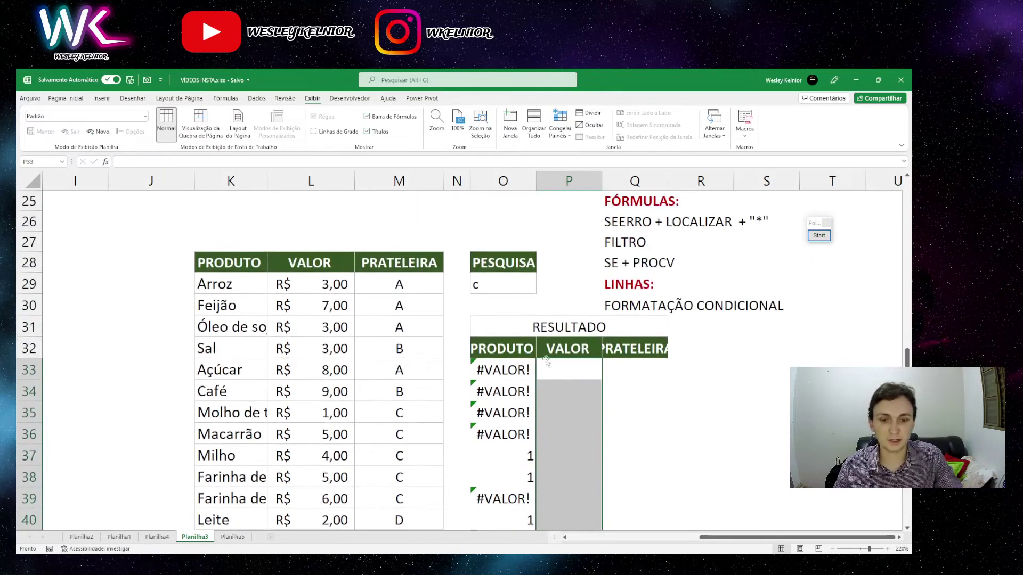
Select O33, circle it and outline the product list in temporary blue ink, and clear the ink
click(490, 365)
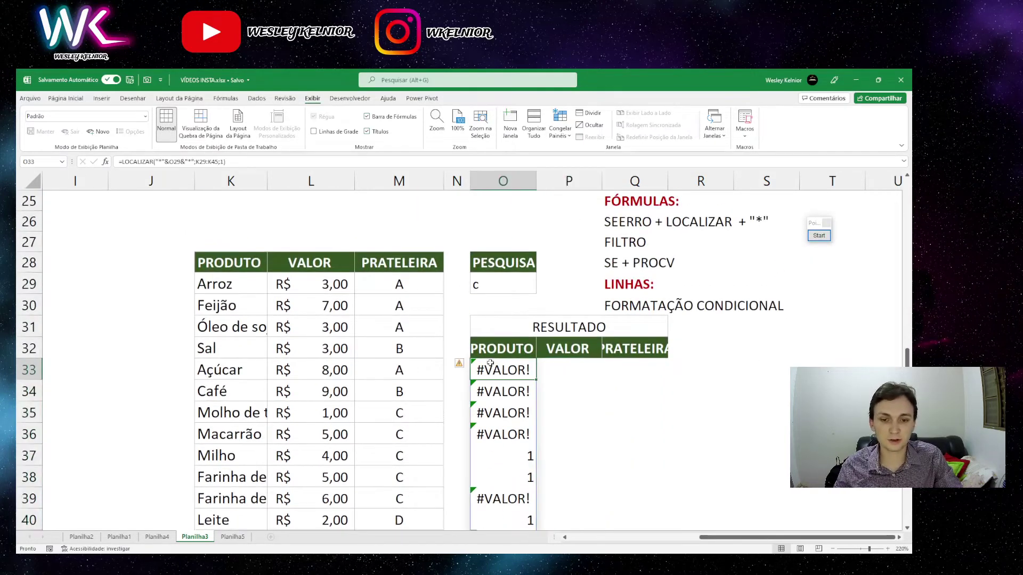
click(818, 235)
mouse_move(503, 350)
mouse_down()
mouse_move(459, 360)
mouse_move(516, 349)
mouse_up()
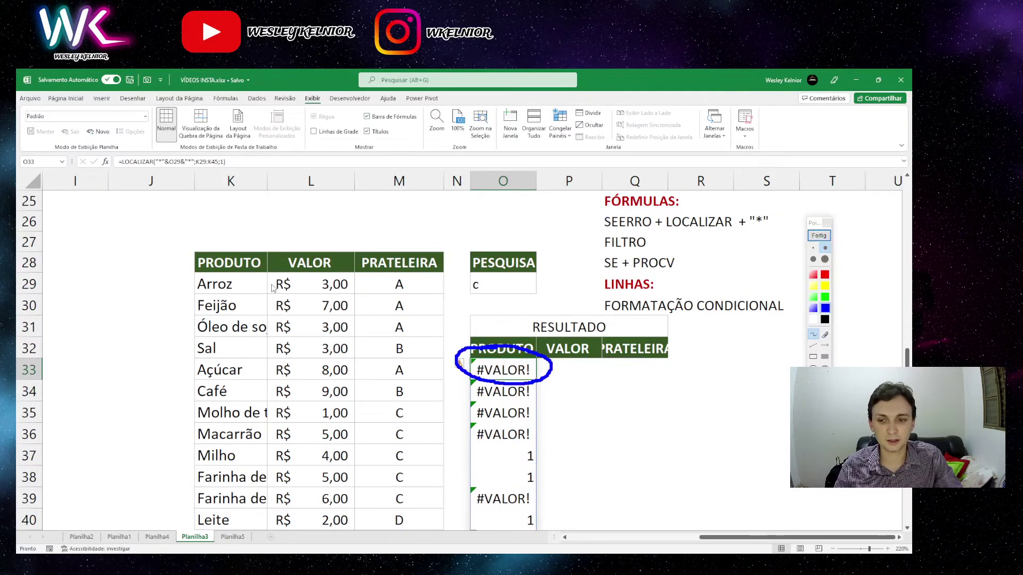
mouse_move(262, 272)
mouse_down()
mouse_move(263, 434)
mouse_move(234, 533)
mouse_move(181, 344)
mouse_move(260, 274)
mouse_up()
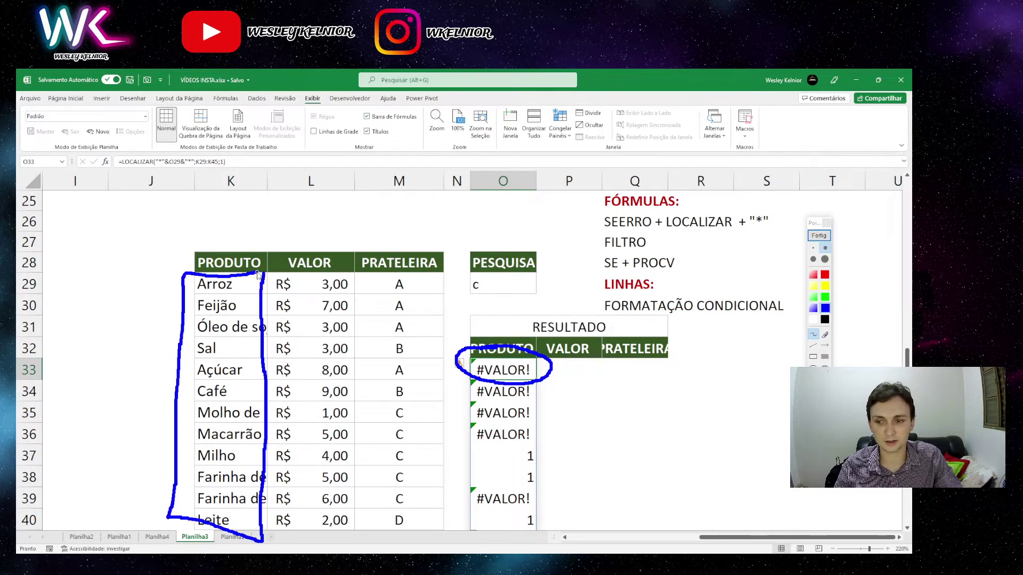
click(820, 236)
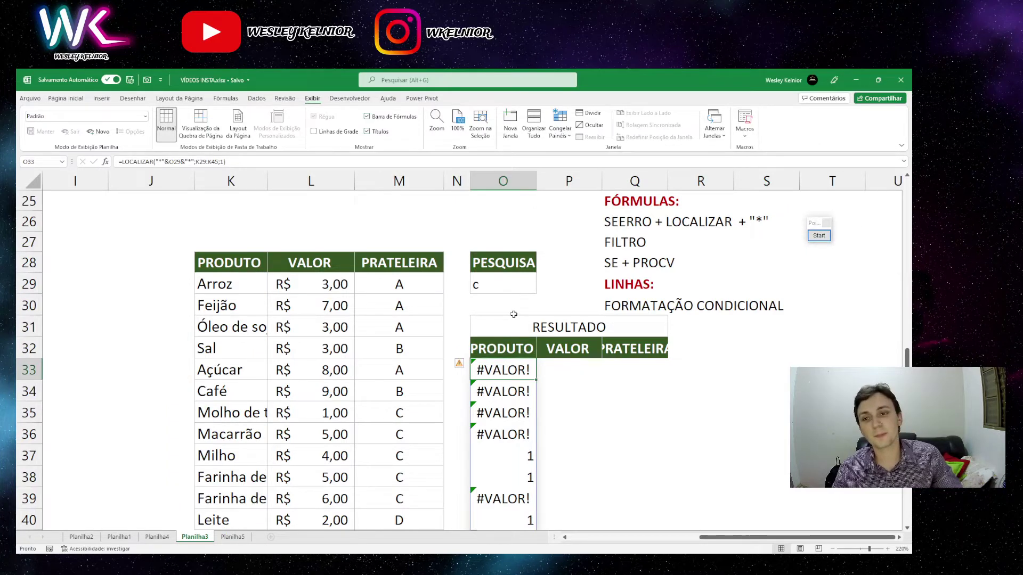
scroll(499, 370, down, 1)
scroll(500, 368, up, 1)
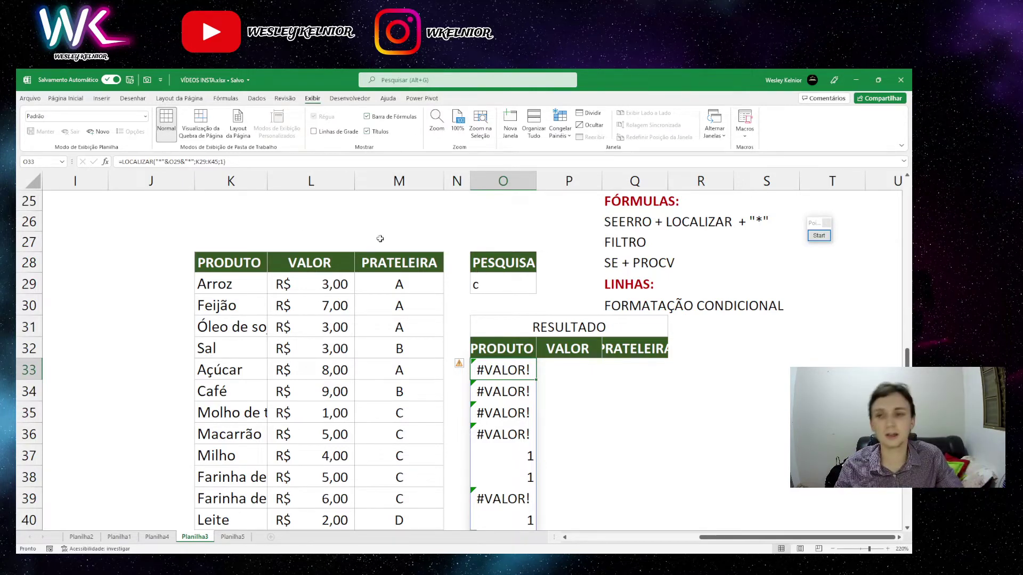
Wrap the LOCALIZAR formula in O33 in SEERRO with 0 as the error value, and look over the results in column O
click(123, 163)
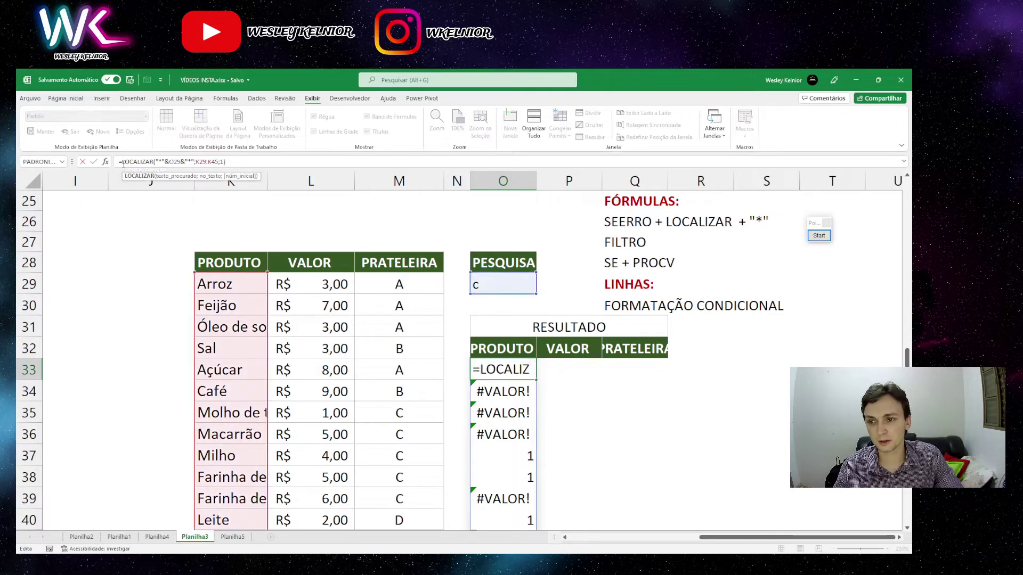
text(seerro()
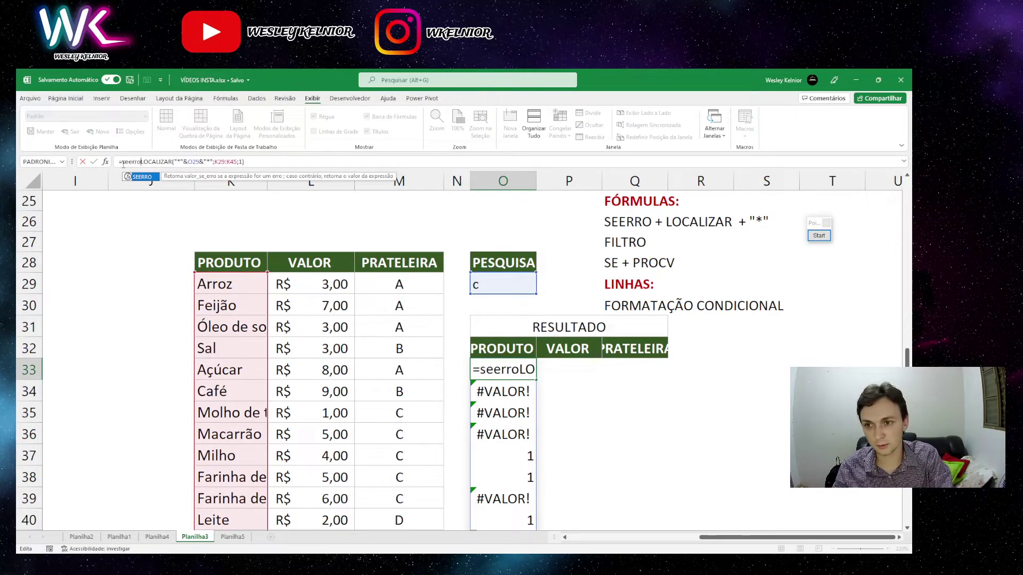
click(252, 161)
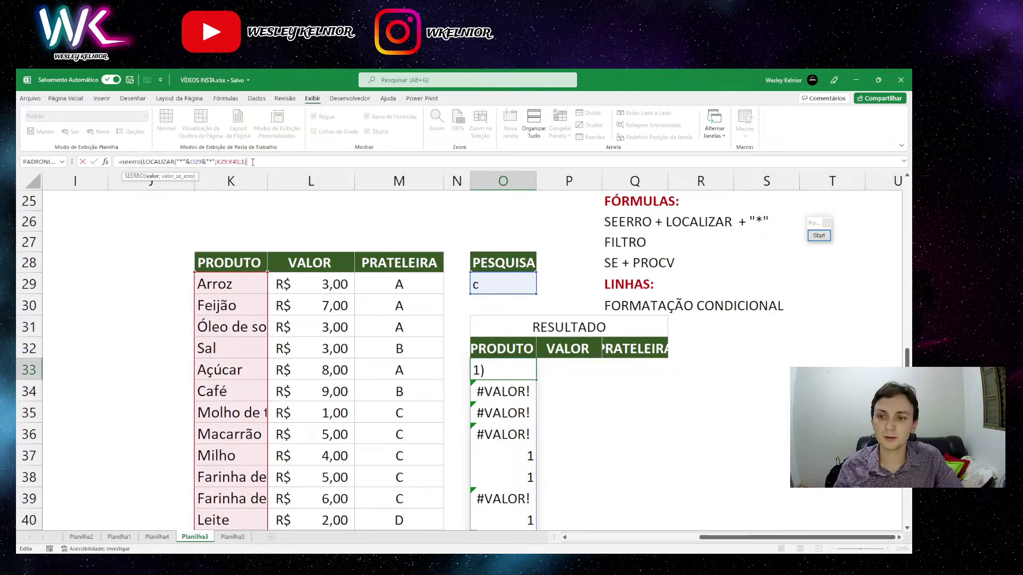
text(;)
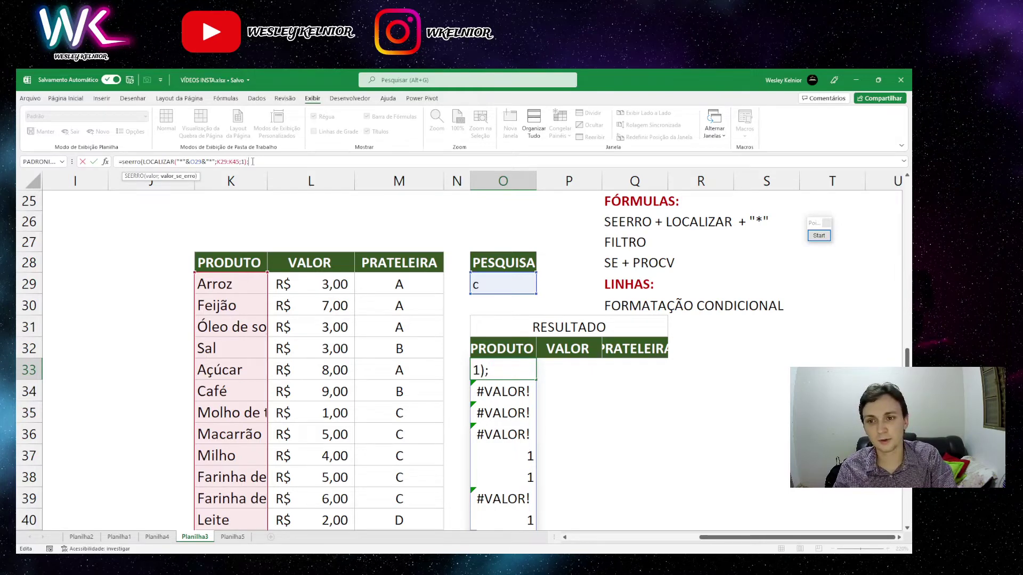
text(0))
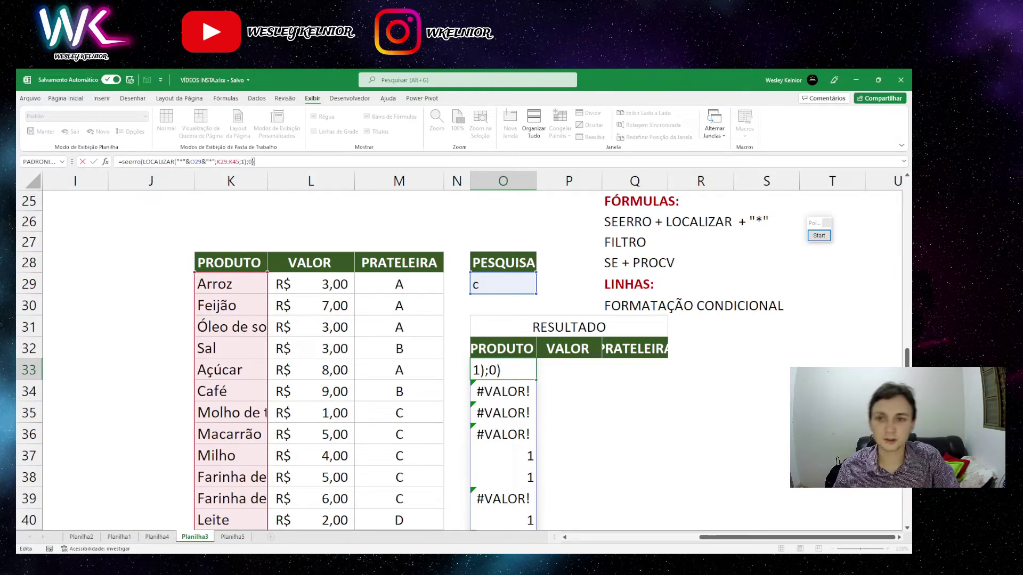
key(Return)
scroll(487, 328, down, 4)
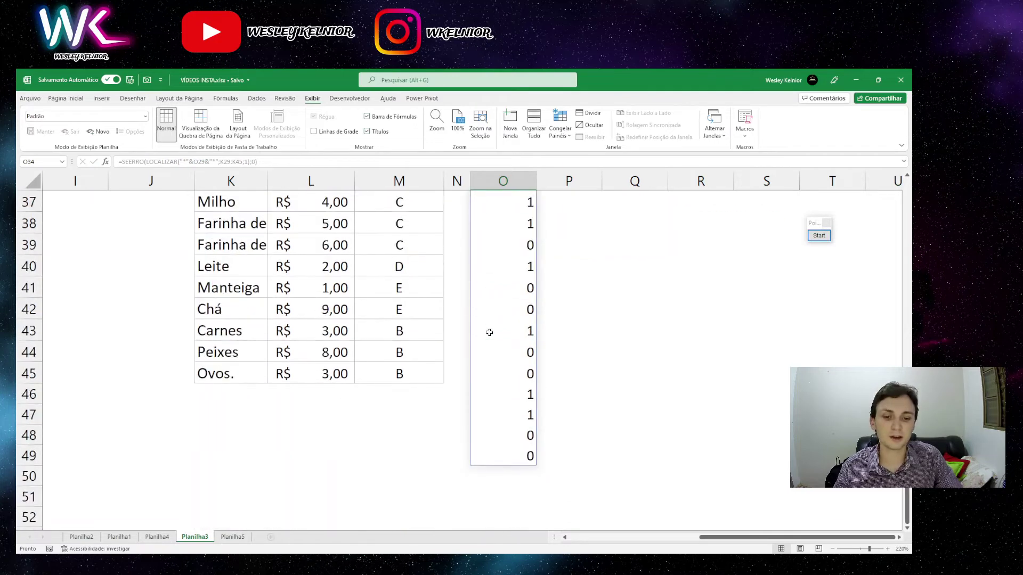
scroll(488, 331, up, 3)
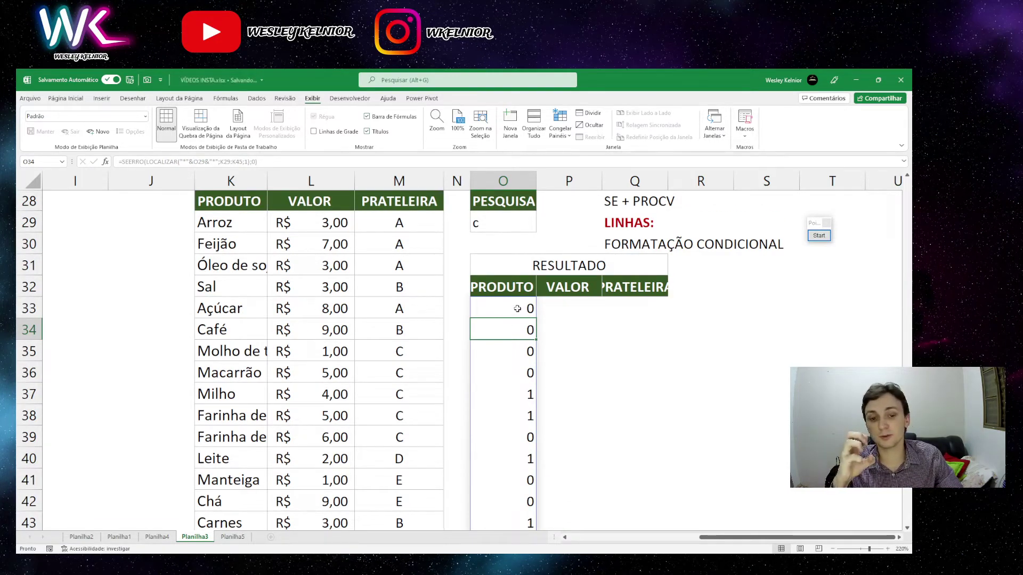
Wrap O33's formula in FILTRO, with K29:K45 as the array and the SEERRO expression as the include argument
click(517, 308)
scroll(518, 309, up, 1)
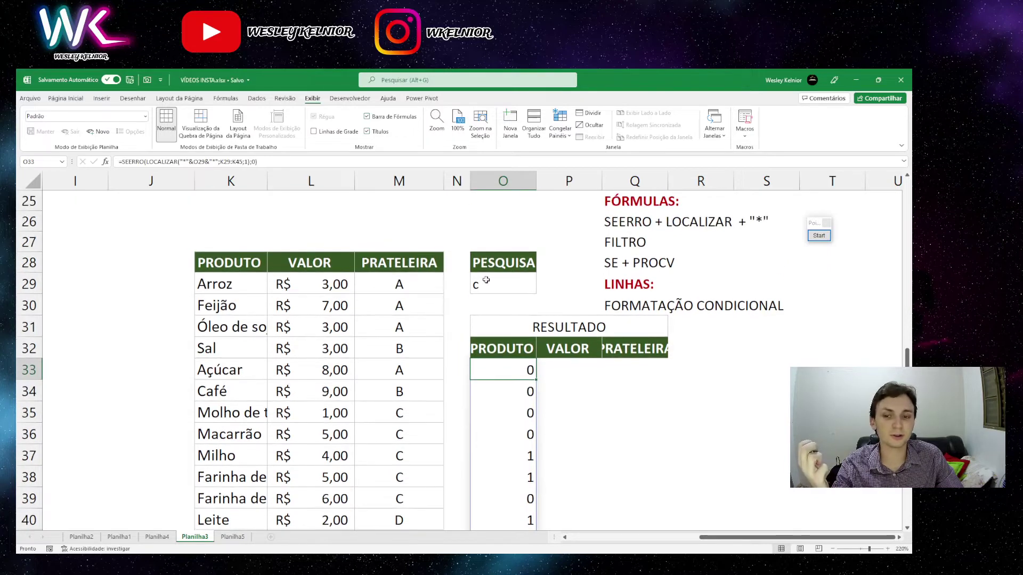
click(125, 162)
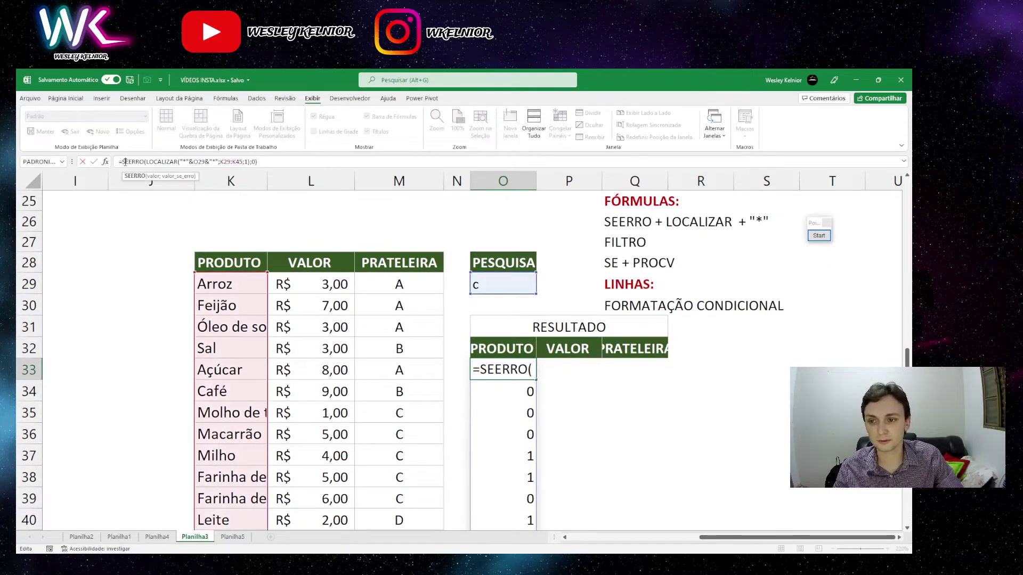
text(FILTRO)
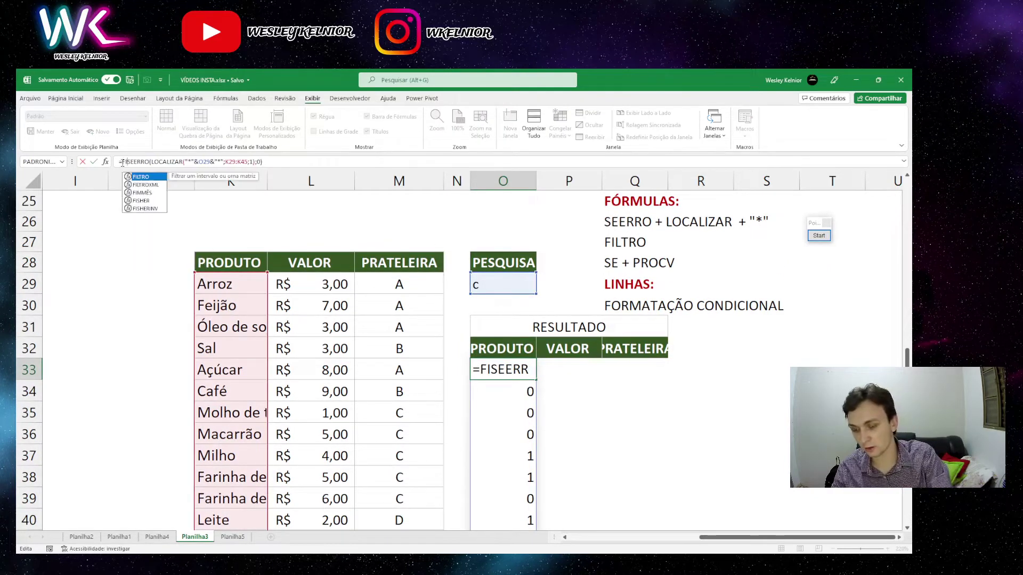
text(()
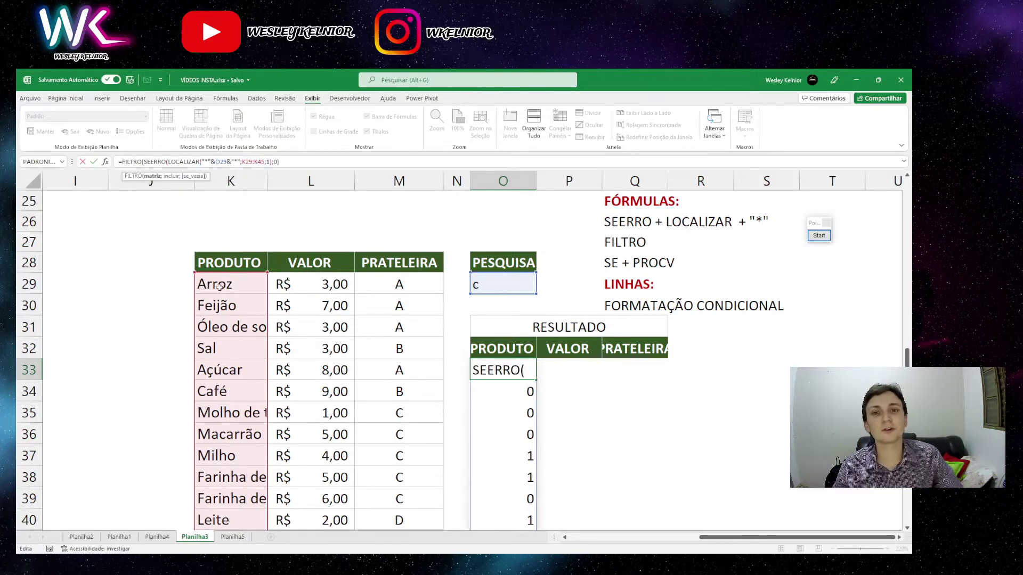
drag(230, 284, 248, 482)
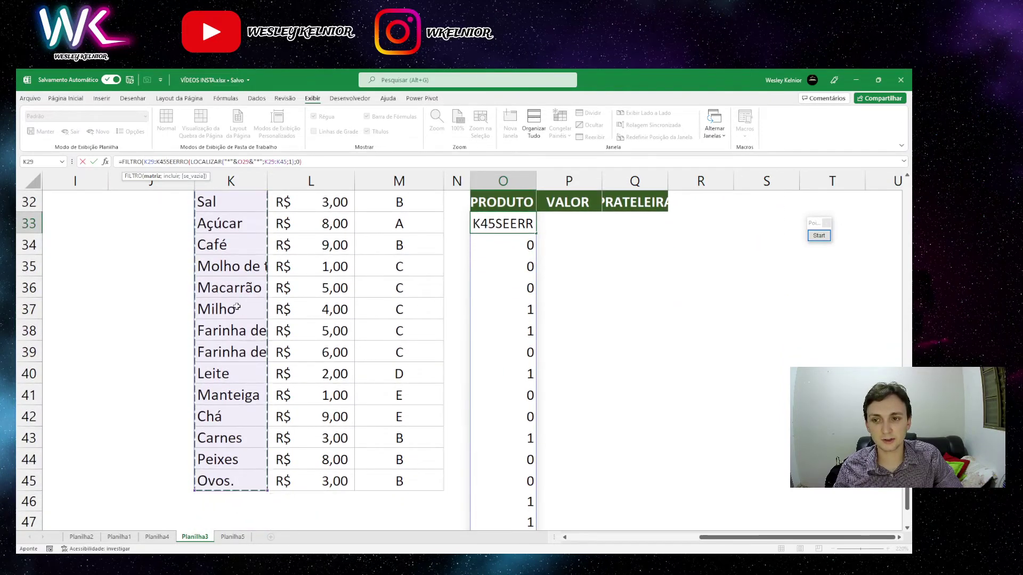
text(;)
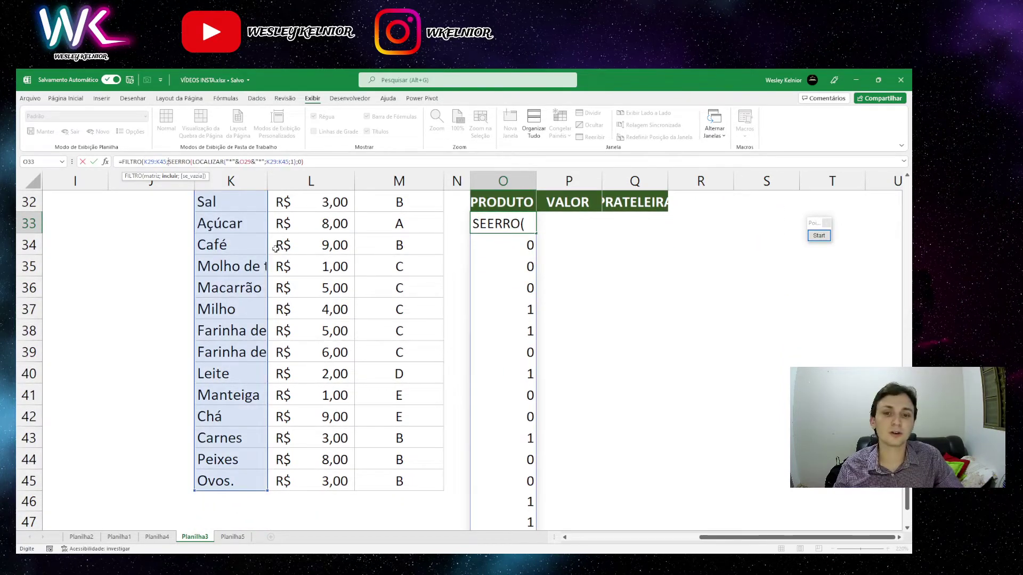
drag(324, 162, 179, 162)
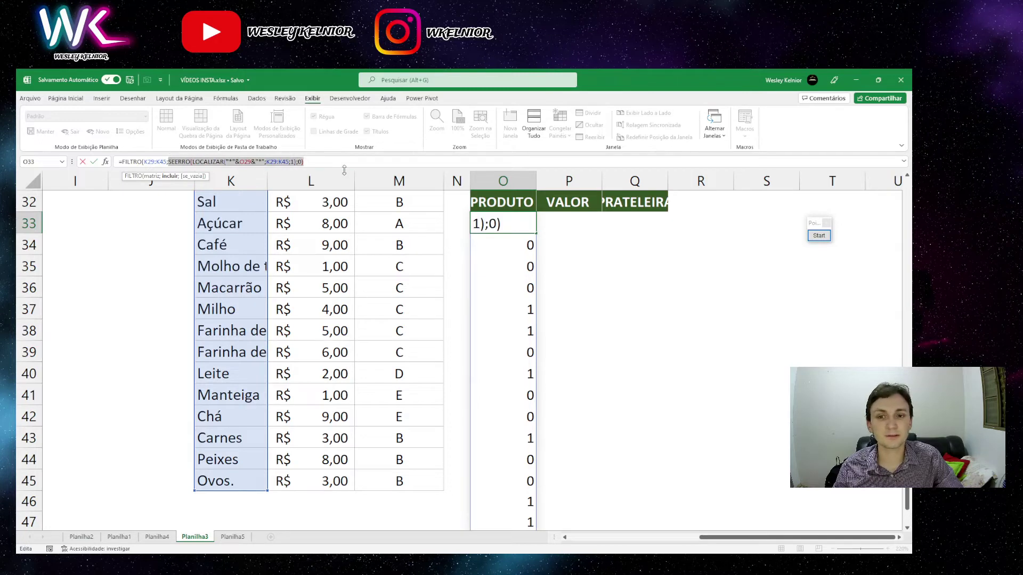
click(310, 162)
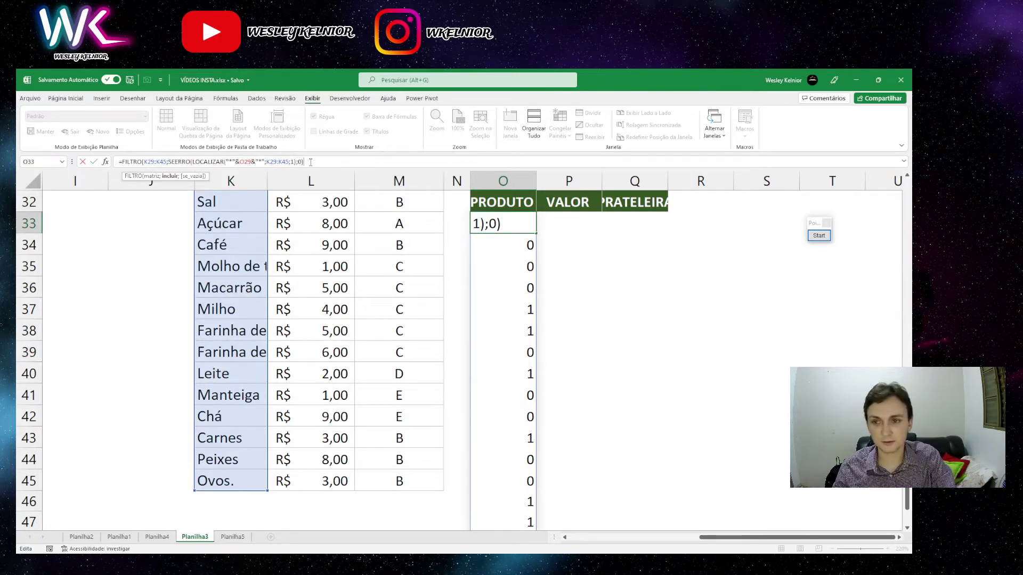
text())
key(Return)
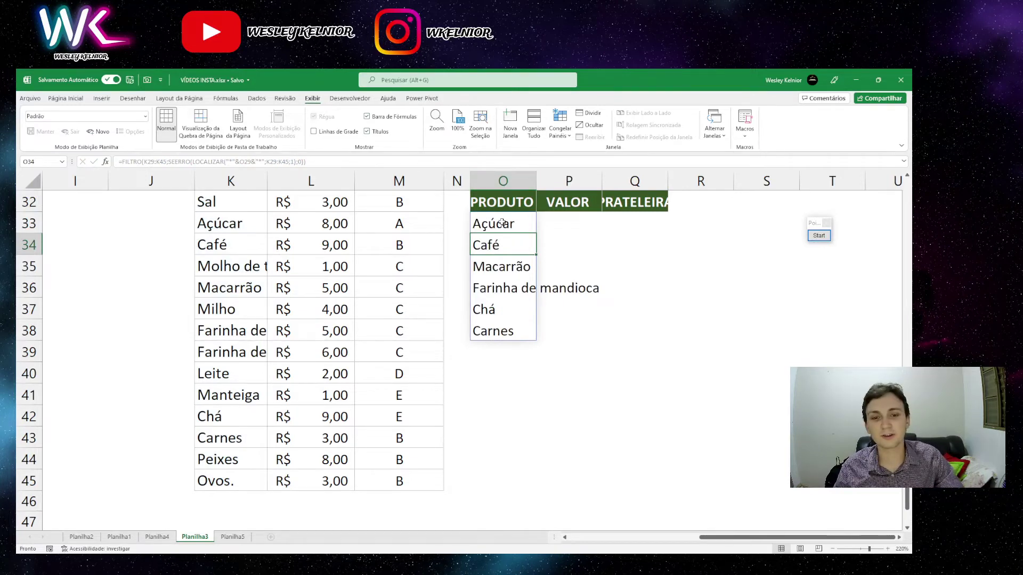
Select the filtered products in O33:O38, write 1 = V and 0 = F in temporary blue ink, circle the V, and clear the ink
drag(503, 222, 504, 328)
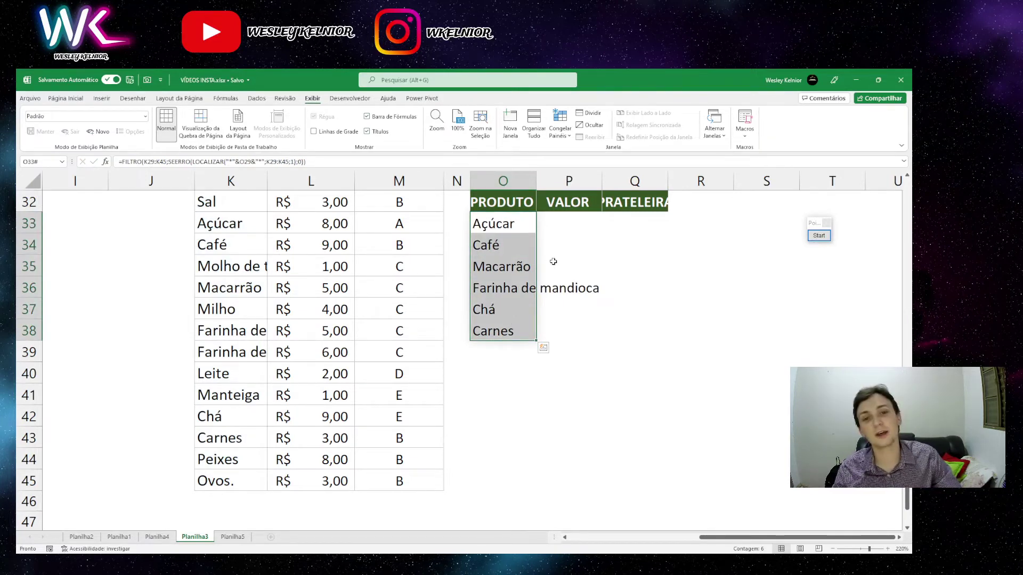
click(817, 236)
drag(590, 235, 593, 272)
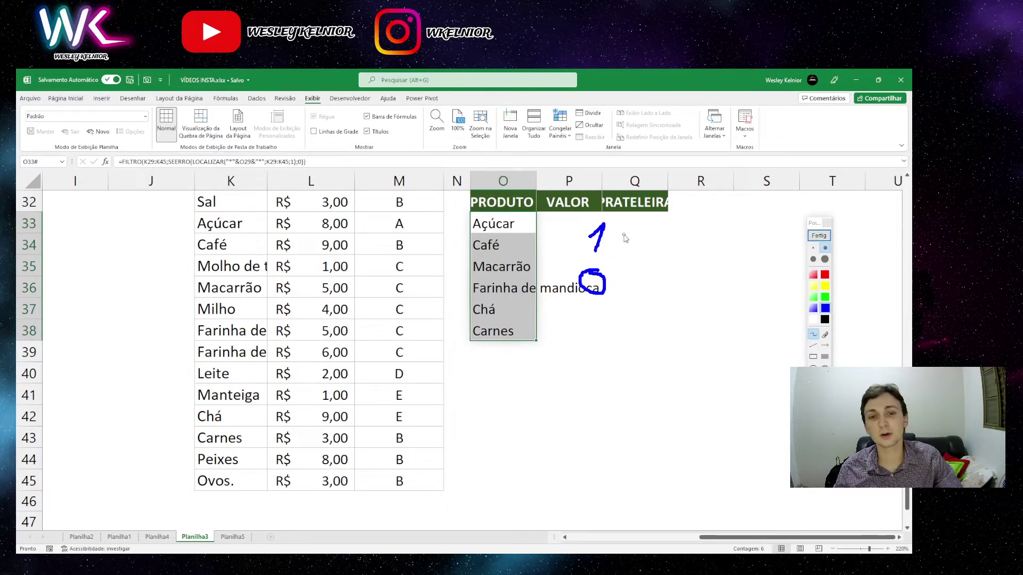
drag(622, 235, 658, 233)
drag(616, 243, 668, 246)
mouse_move(680, 224)
mouse_down()
mouse_move(681, 261)
mouse_move(728, 219)
mouse_up()
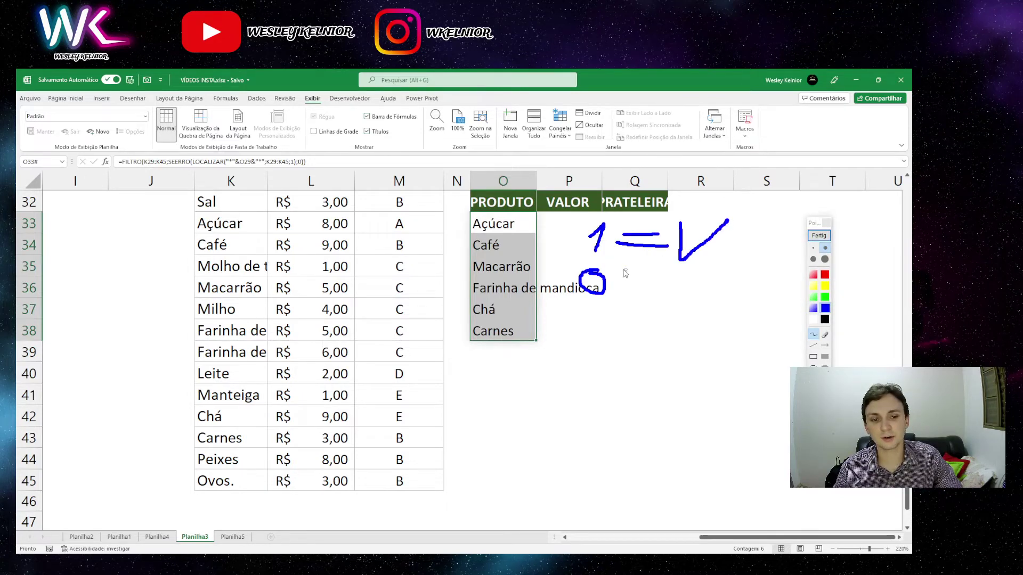
drag(616, 271, 653, 273)
mouse_move(614, 284)
mouse_down()
mouse_move(658, 288)
mouse_move(673, 308)
mouse_up()
mouse_move(675, 273)
mouse_down()
mouse_move(711, 276)
mouse_move(707, 292)
mouse_up()
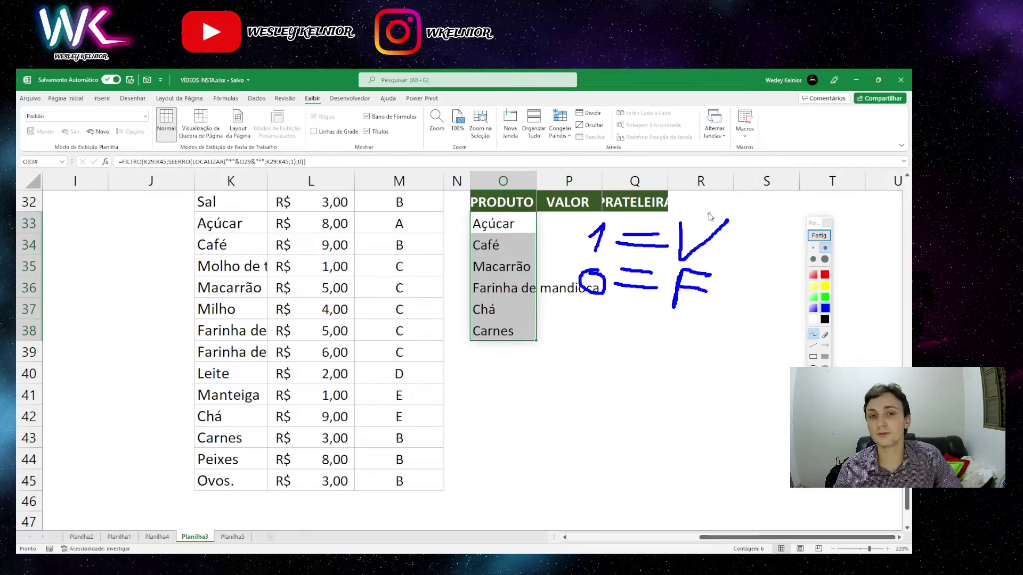
mouse_move(693, 198)
mouse_down()
mouse_move(682, 267)
mouse_move(740, 220)
mouse_move(697, 198)
mouse_up()
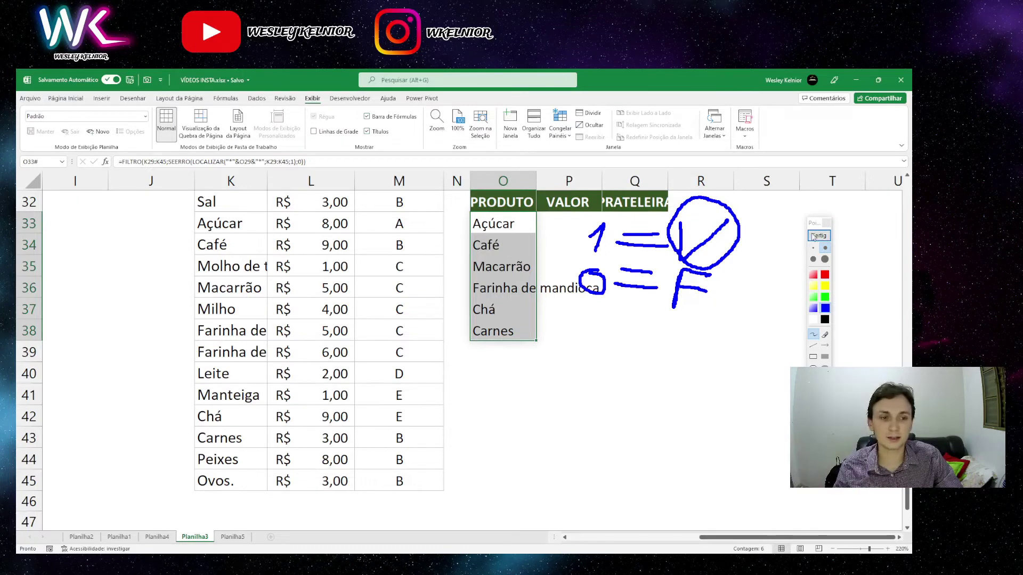
click(819, 236)
scroll(564, 278, up, 2)
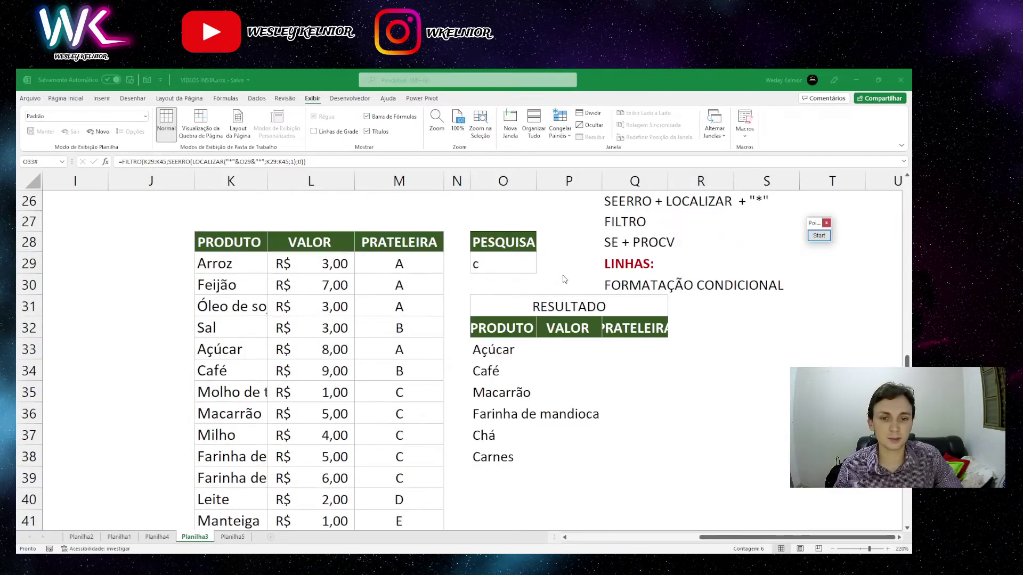
Enter a PROCV formula in P33 that looks up O33 in K29:M45, returning column 2 with exact match 0
click(490, 264)
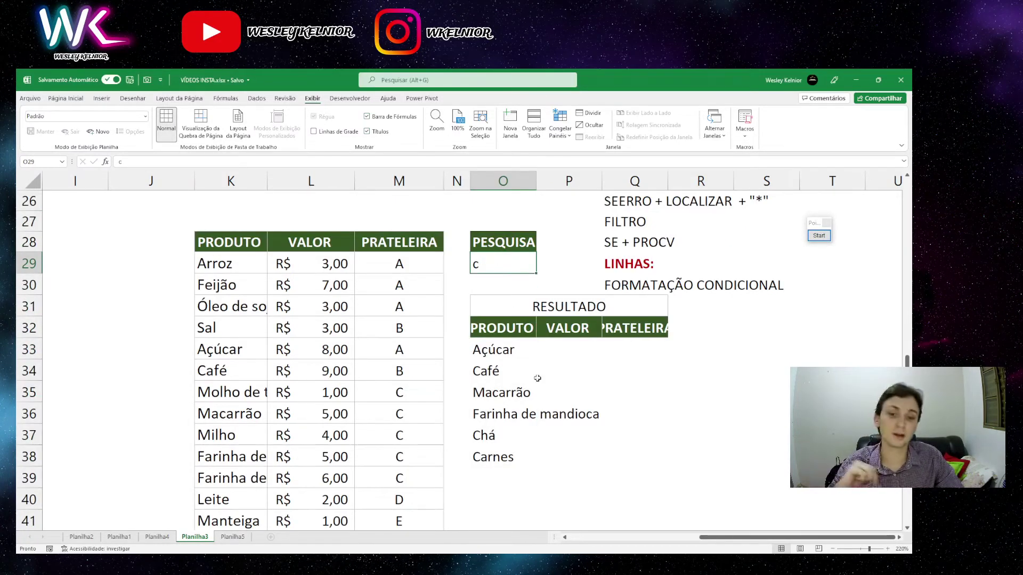
click(559, 347)
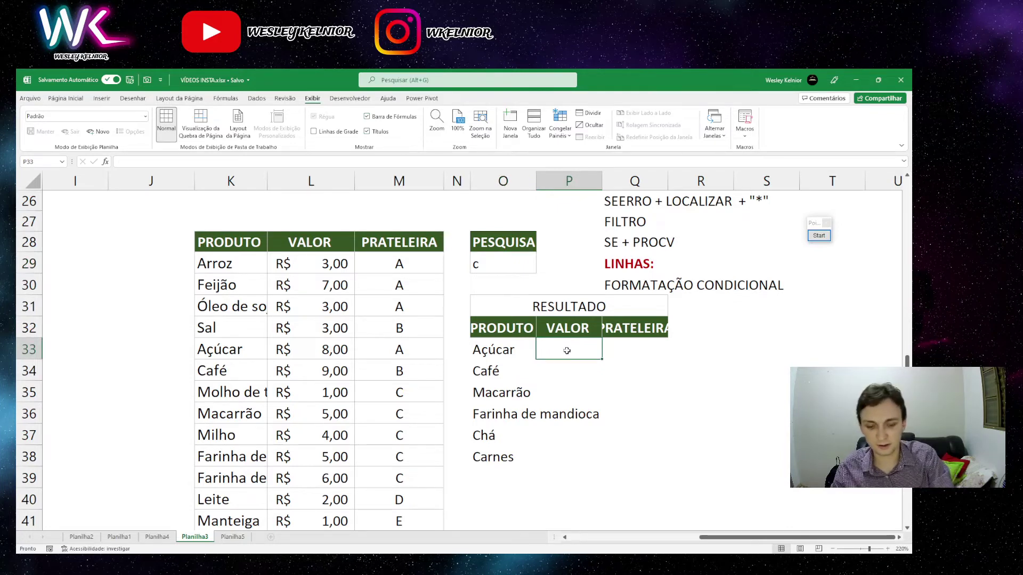
text(=proc)
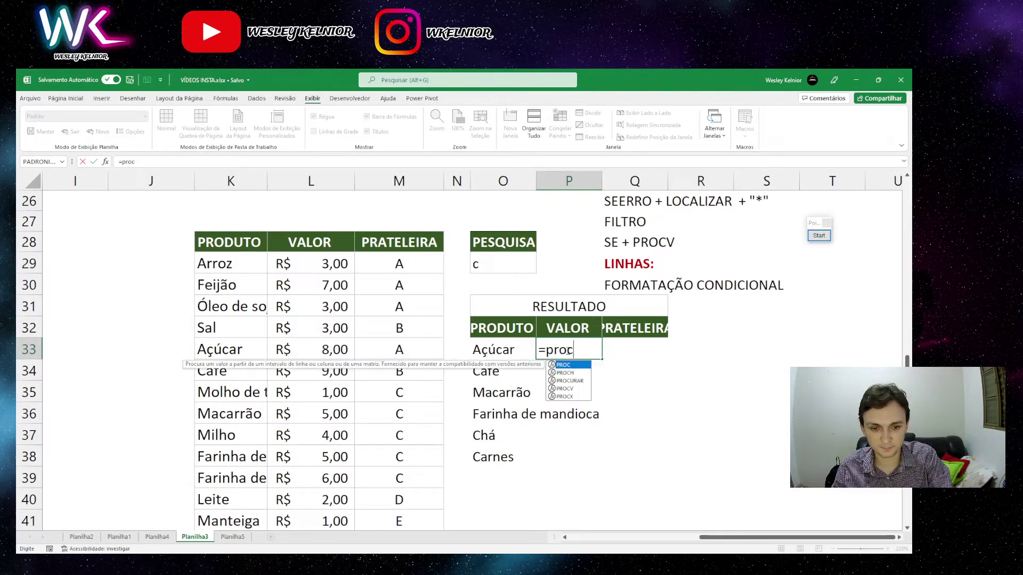
text(v()
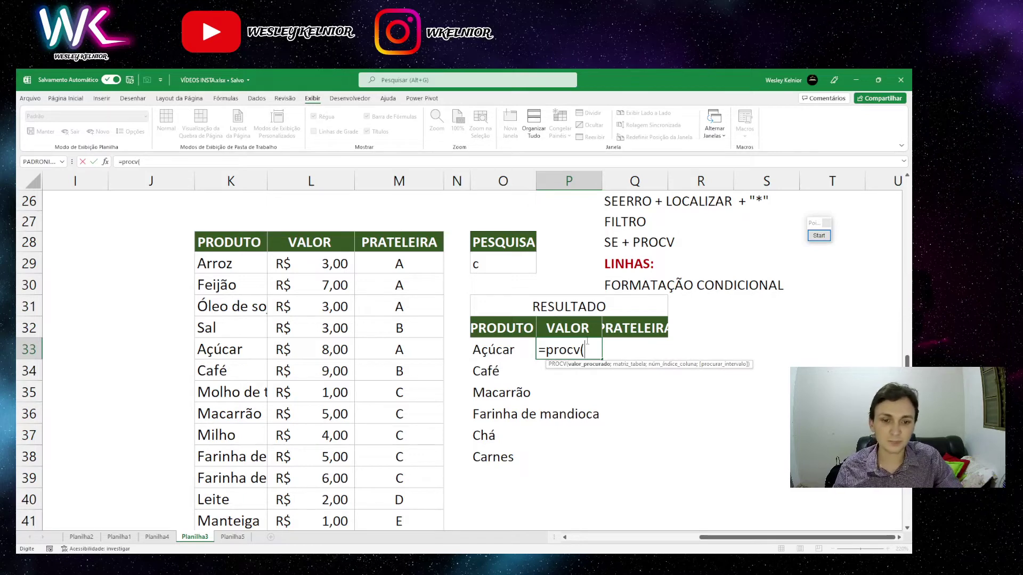
click(499, 349)
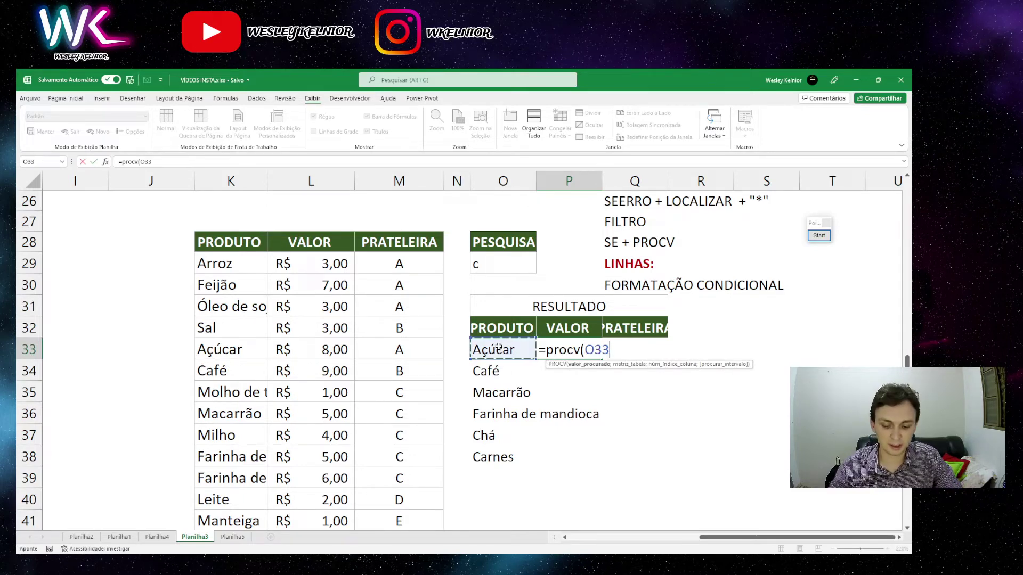
text(;)
drag(230, 263, 366, 499)
text(;2;0)
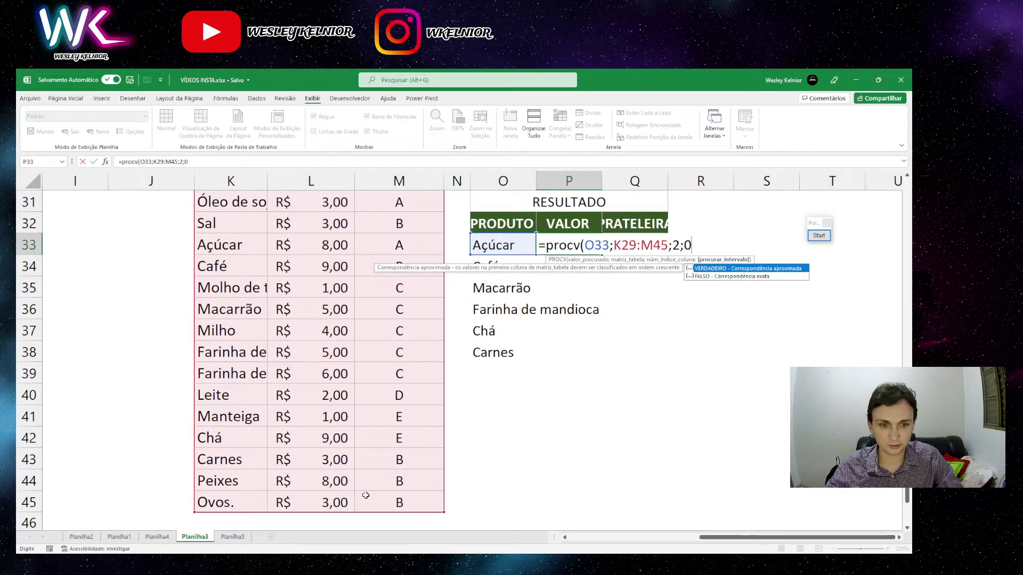
text())
scroll(383, 501, up, 2)
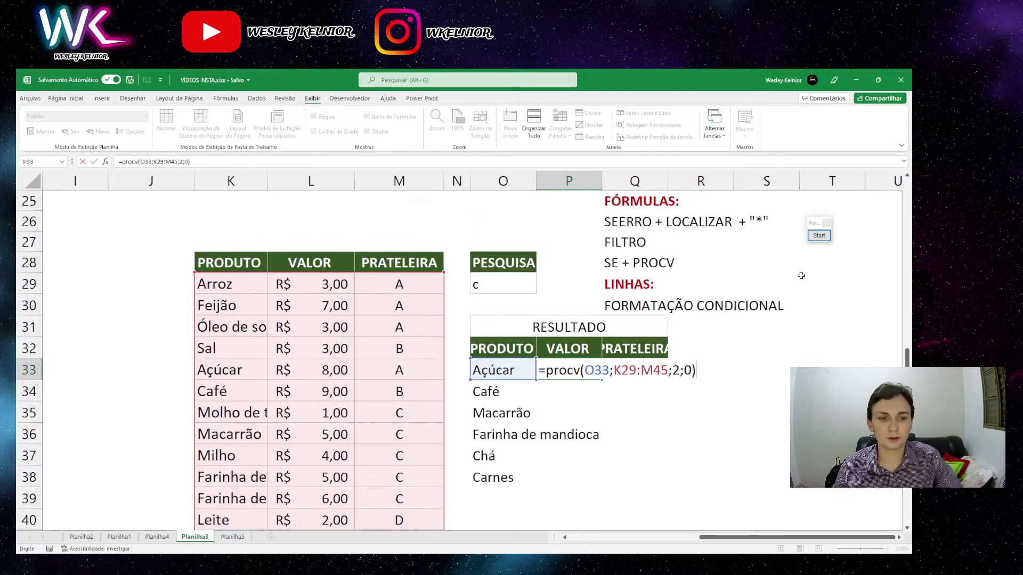
Mark VALOR and Açúcar in temporary blue ink, number the product table's columns 1 to 3, circle the 2, and clear the ink
click(819, 235)
mouse_move(572, 331)
mouse_down()
mouse_move(588, 363)
mouse_move(555, 335)
mouse_move(556, 445)
mouse_move(576, 438)
mouse_move(549, 440)
mouse_up()
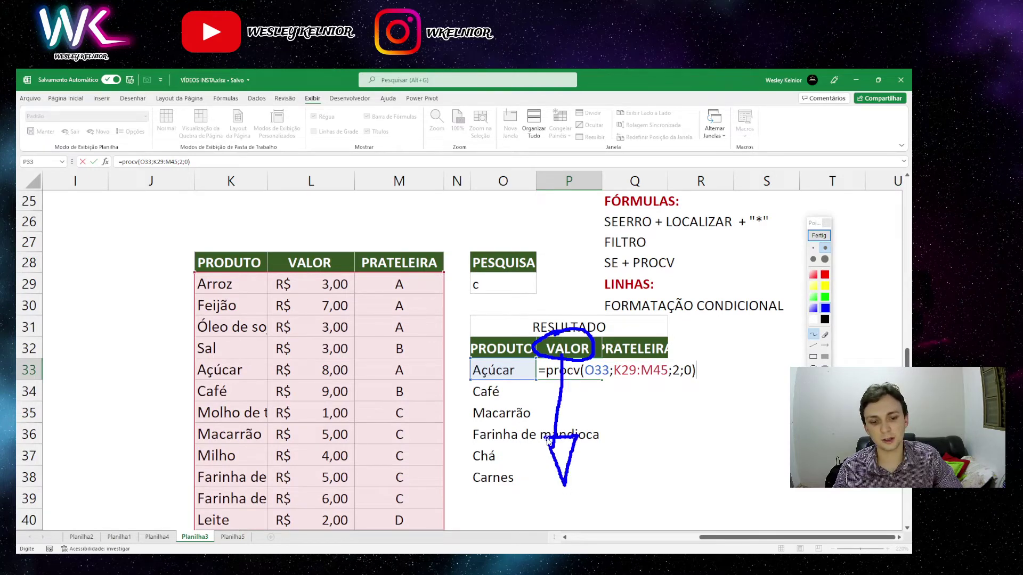
mouse_move(519, 369)
mouse_down()
mouse_move(468, 391)
mouse_move(474, 352)
mouse_up()
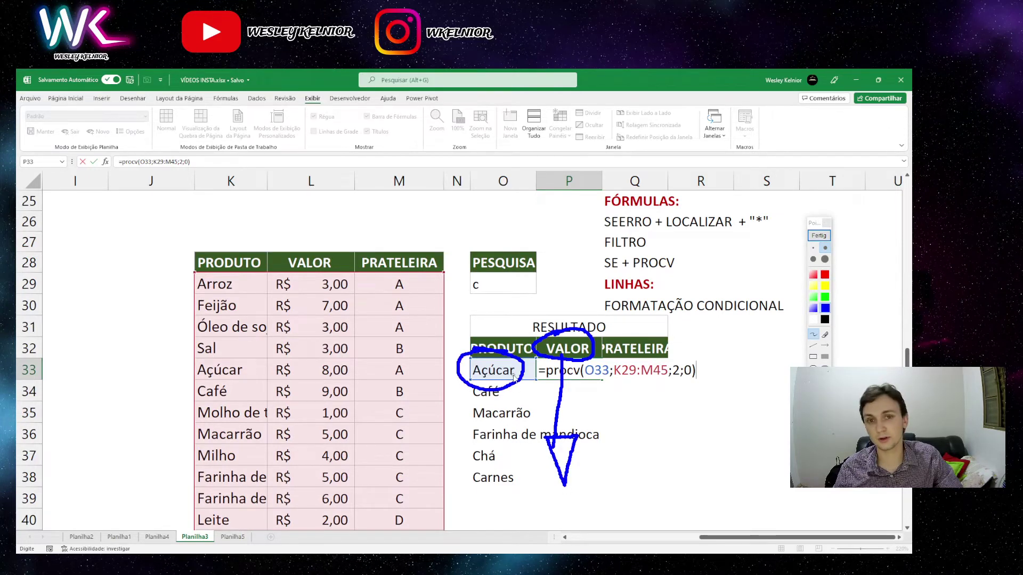
mouse_move(300, 226)
mouse_down()
mouse_move(292, 239)
mouse_move(323, 256)
mouse_up()
mouse_move(222, 216)
mouse_down()
mouse_move(249, 213)
mouse_move(222, 255)
mouse_up()
mouse_move(381, 218)
mouse_down()
mouse_move(405, 255)
mouse_move(374, 277)
mouse_up()
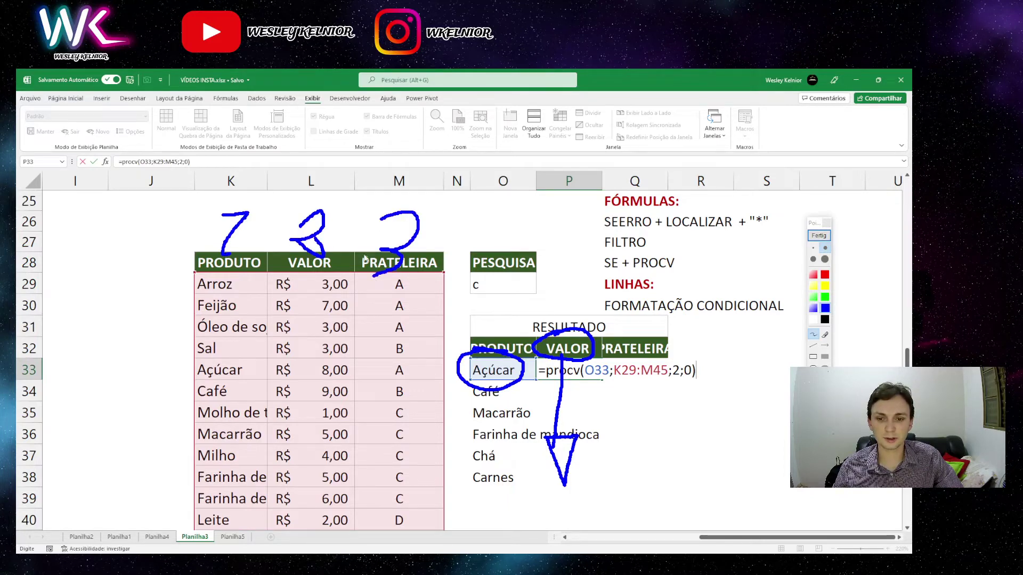
drag(304, 196, 295, 208)
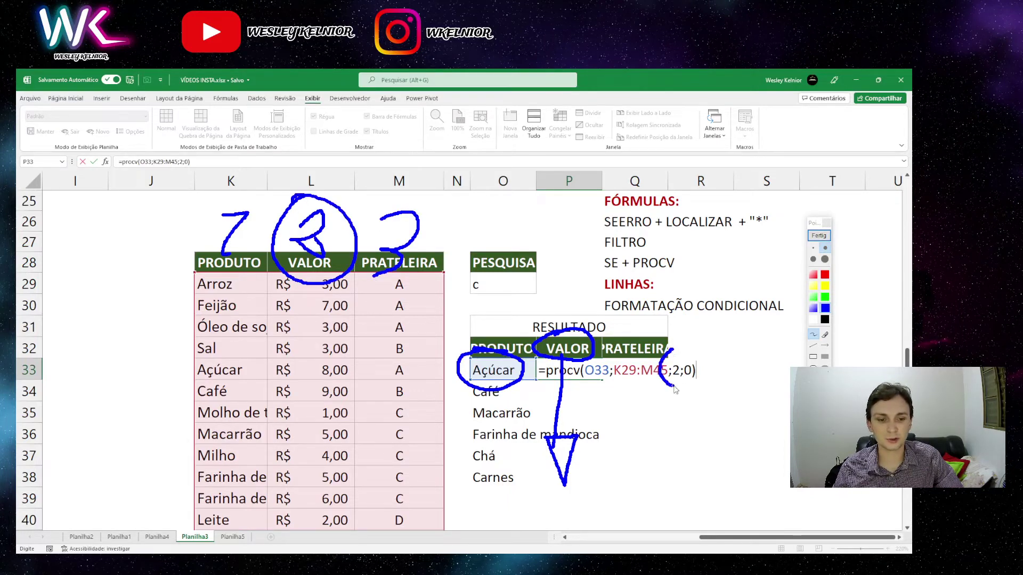
click(818, 235)
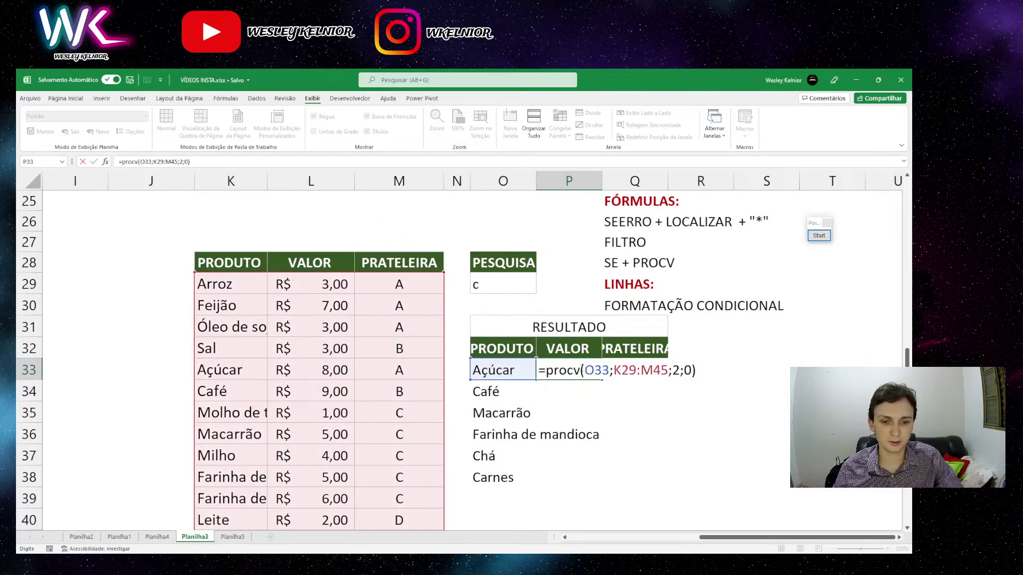
Commit the PROCV formula in P33 and fill it down to P38
key(Return)
click(581, 367)
double_click(601, 379)
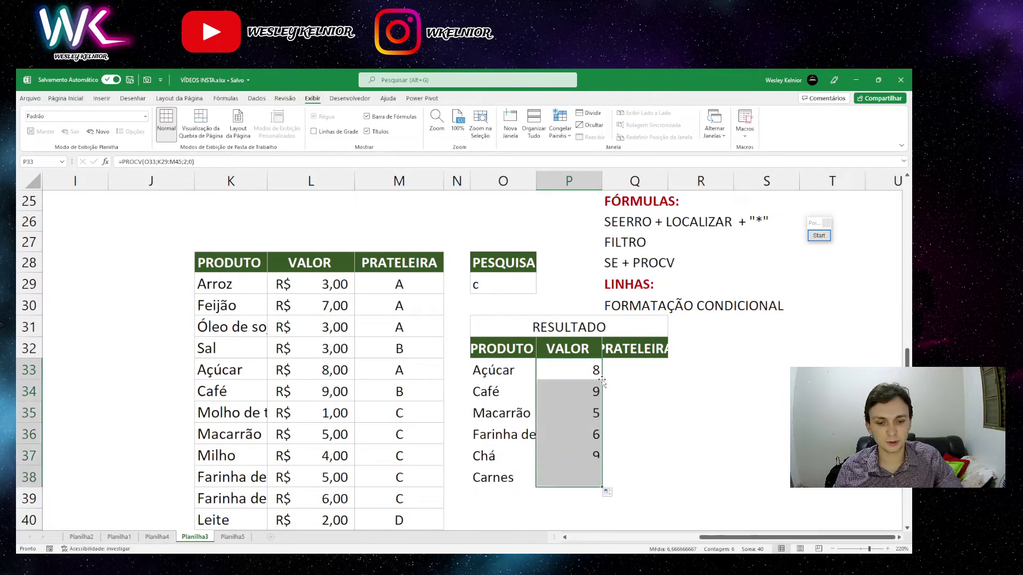
Format the whole of column P in the R$ accounting number format
click(621, 369)
drag(582, 373, 592, 479)
click(577, 184)
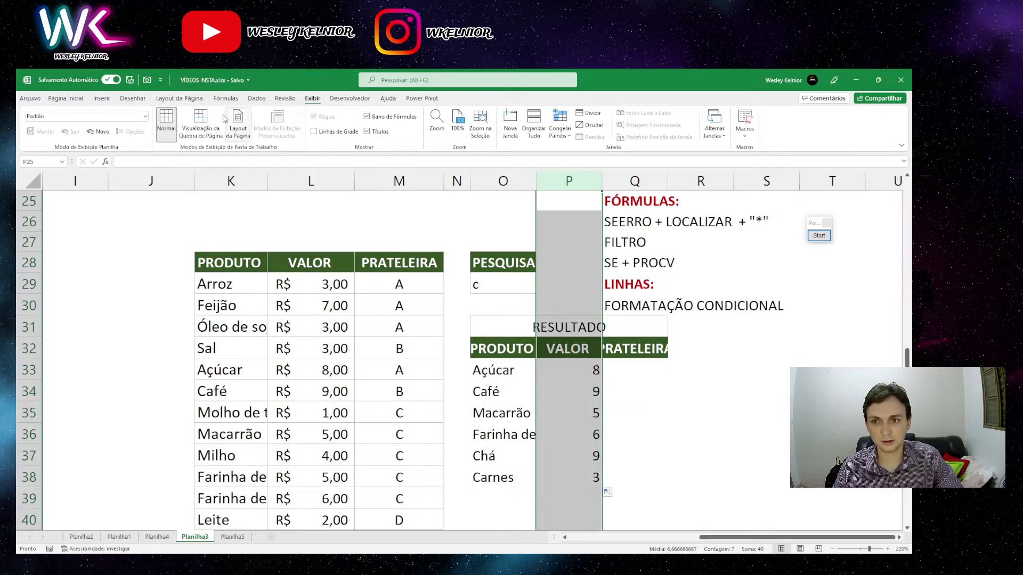
click(66, 98)
click(434, 132)
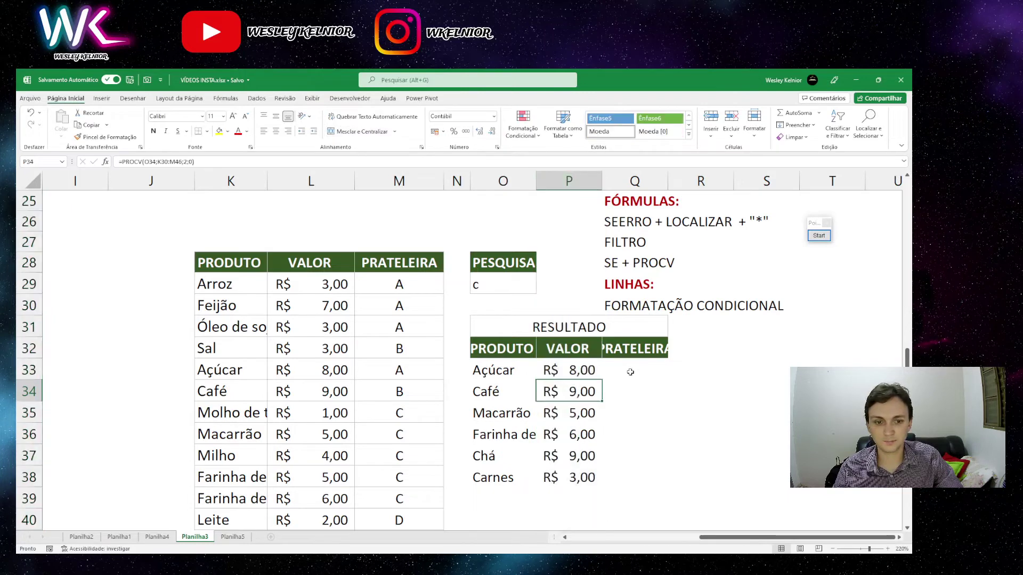
Fit column Q's width to its contents and enter =PROCV(O33;$K$29:$M$45;3;0) in Q33
click(632, 369)
double_click(667, 180)
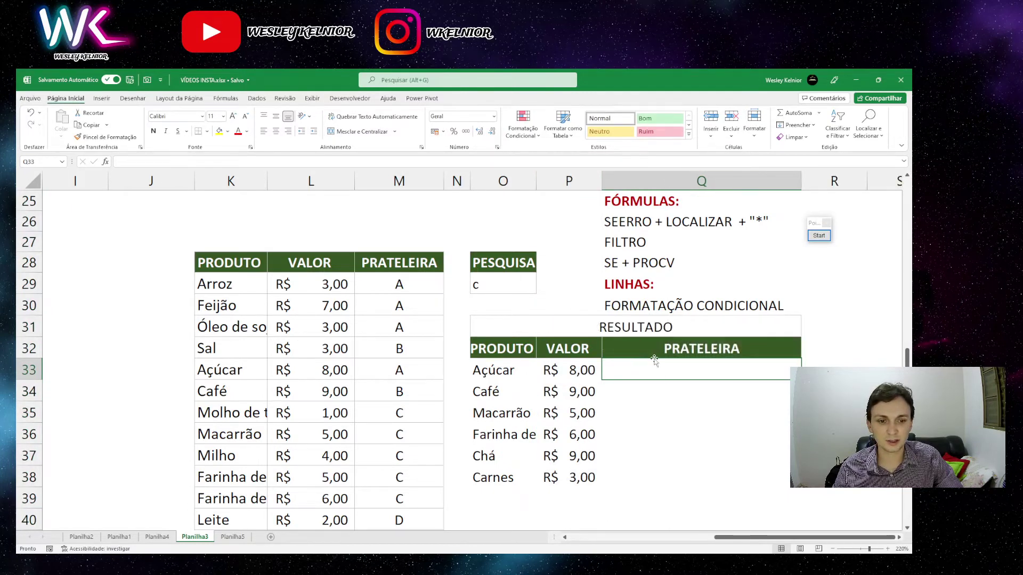
text(=procv()
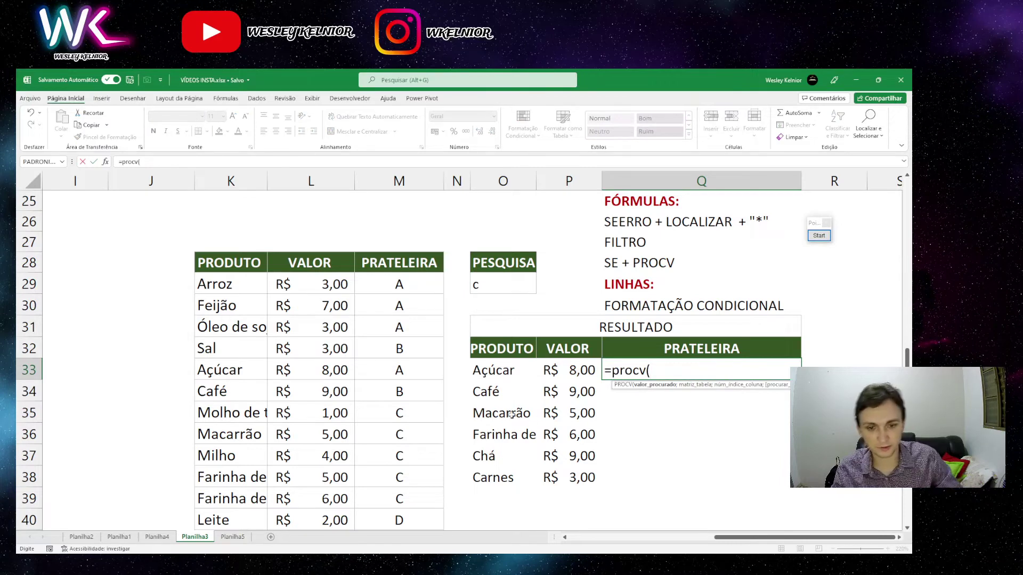
click(493, 367)
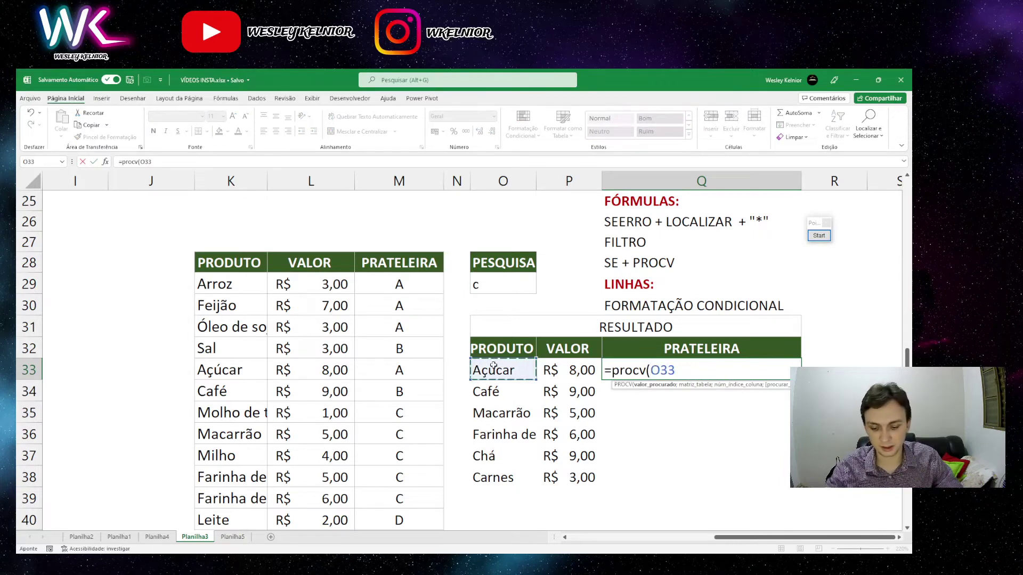
text(;)
drag(222, 281, 410, 505)
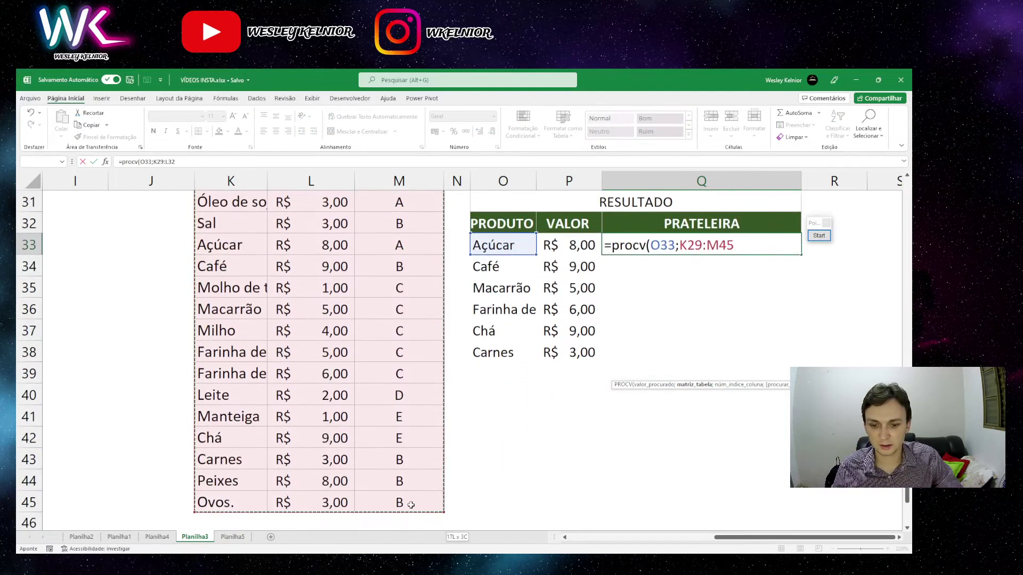
key(F4)
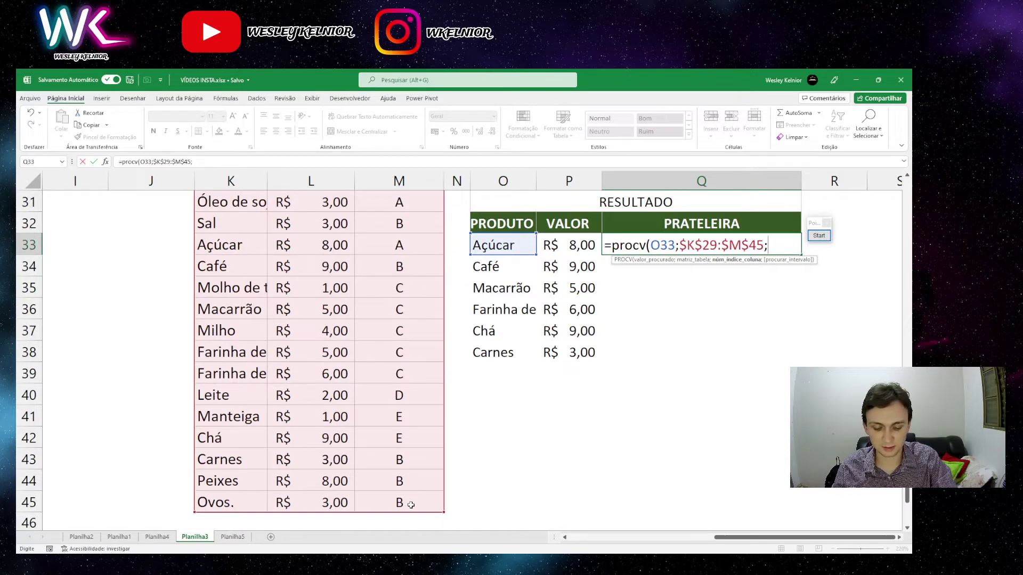
text(;3;0)
key(ctrl+Return)
key(Return)
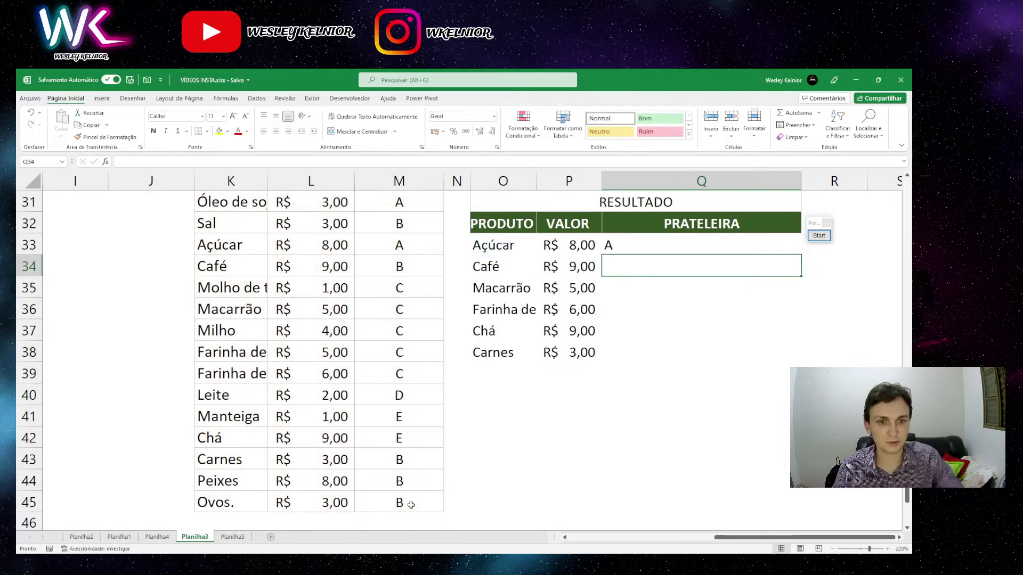
Make the lookup range in P33's PROCV formula absolute as $K$29:$M$45
click(562, 248)
click(163, 163)
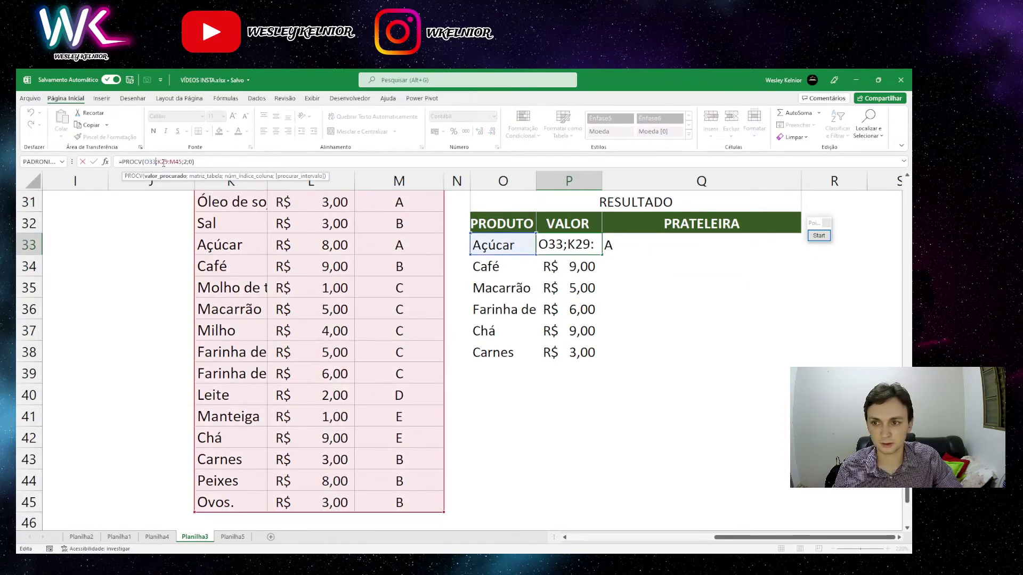
key(F4)
click(177, 162)
key(F4)
key(Return)
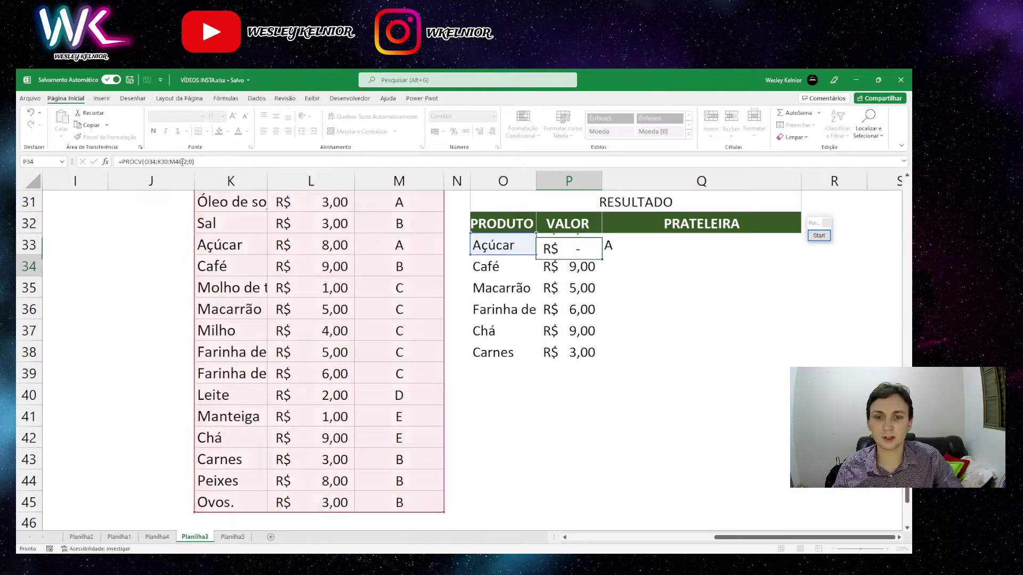
Fill the P33 and Q33 formulas down to row 38 and look over the values and shelves
click(580, 243)
drag(602, 255, 605, 360)
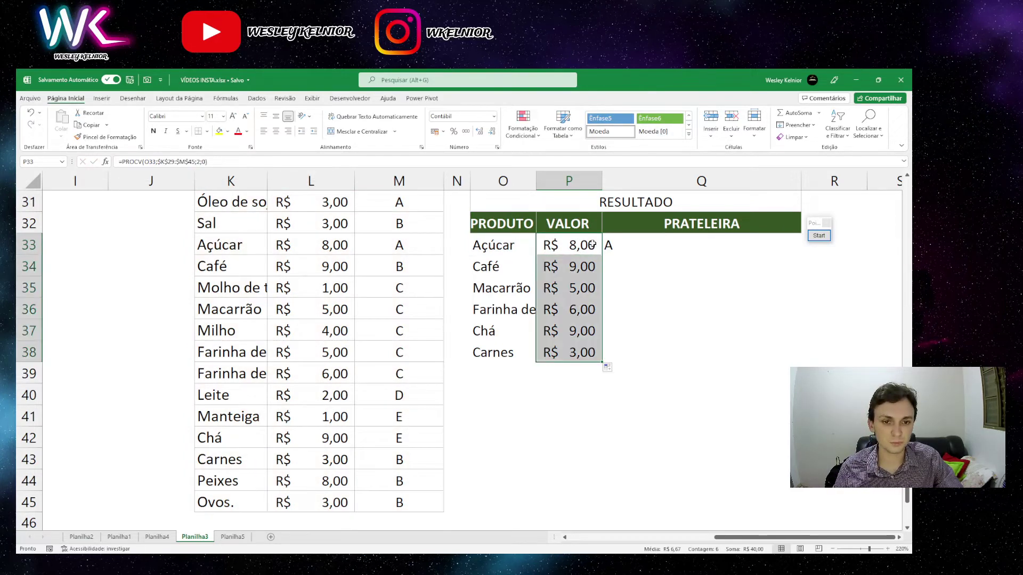
click(746, 246)
double_click(802, 256)
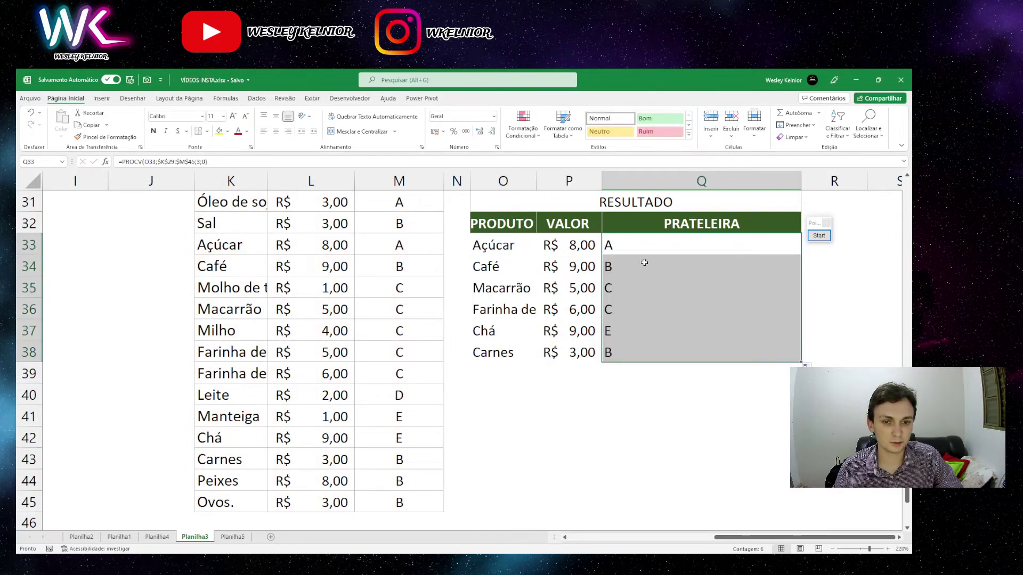
click(582, 246)
scroll(563, 271, up, 2)
scroll(565, 269, down, 1)
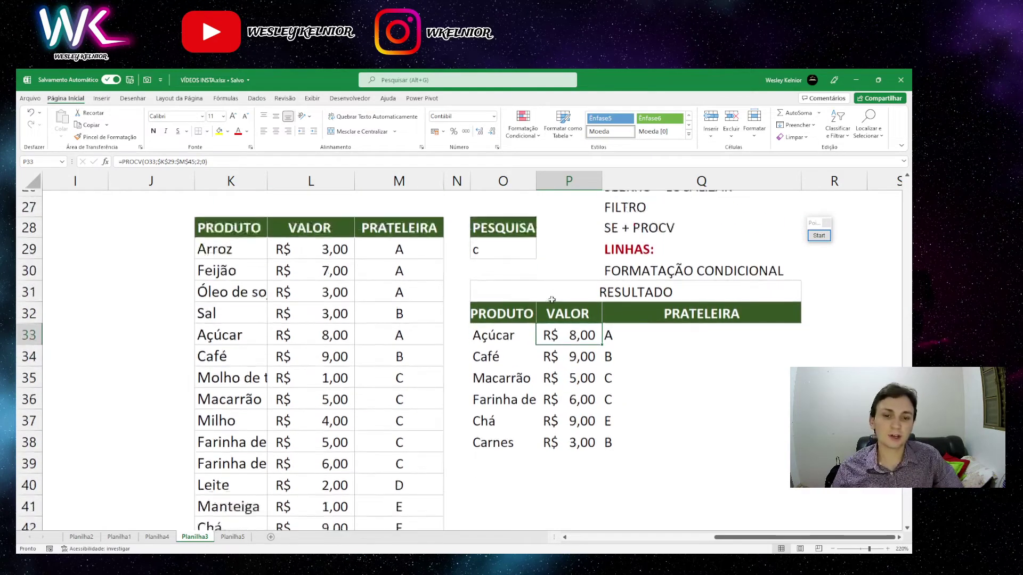
drag(519, 309, 659, 351)
click(572, 309)
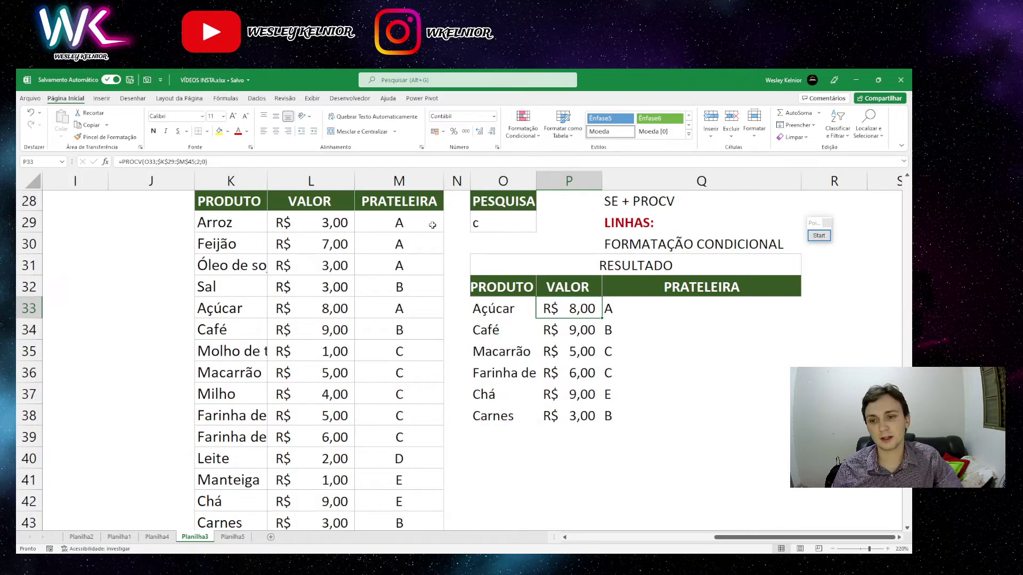
Clear the search term in O29 and look over the product list in column O
click(490, 223)
key(BackSpace)
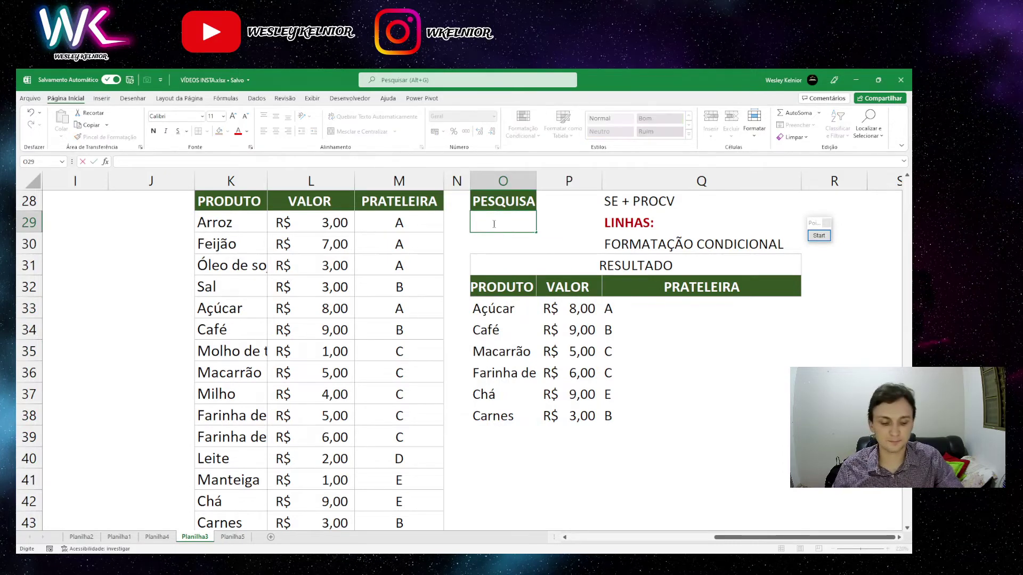
key(Return)
scroll(571, 302, down, 5)
scroll(570, 304, up, 3)
Extend the PROCV formulas in columns P and Q down to row 49, alongside the full product list
click(578, 266)
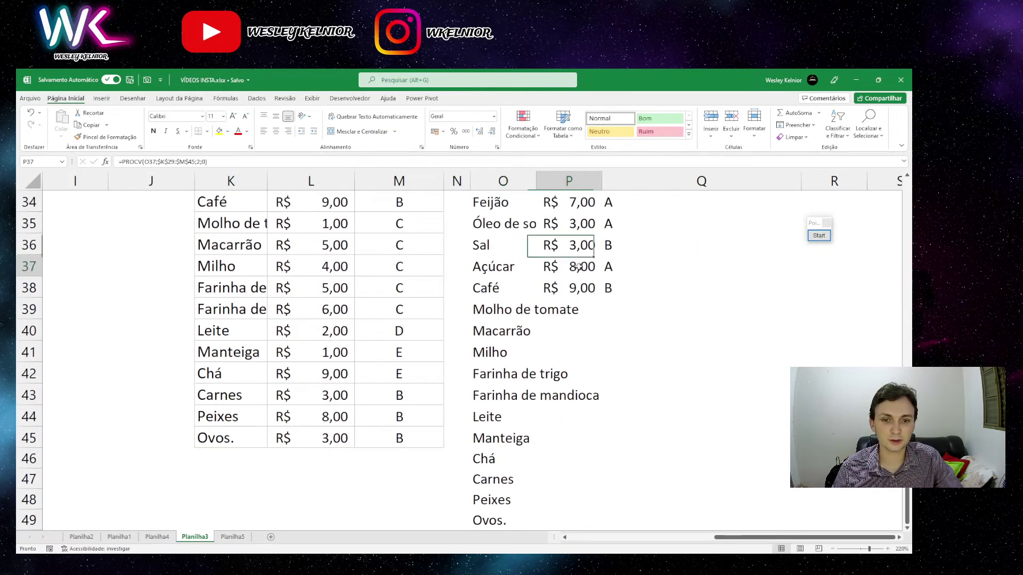
drag(580, 287, 762, 408)
scroll(623, 290, up, 2)
scroll(763, 408, down, 3)
drag(801, 234, 798, 461)
scroll(690, 400, up, 2)
click(684, 378)
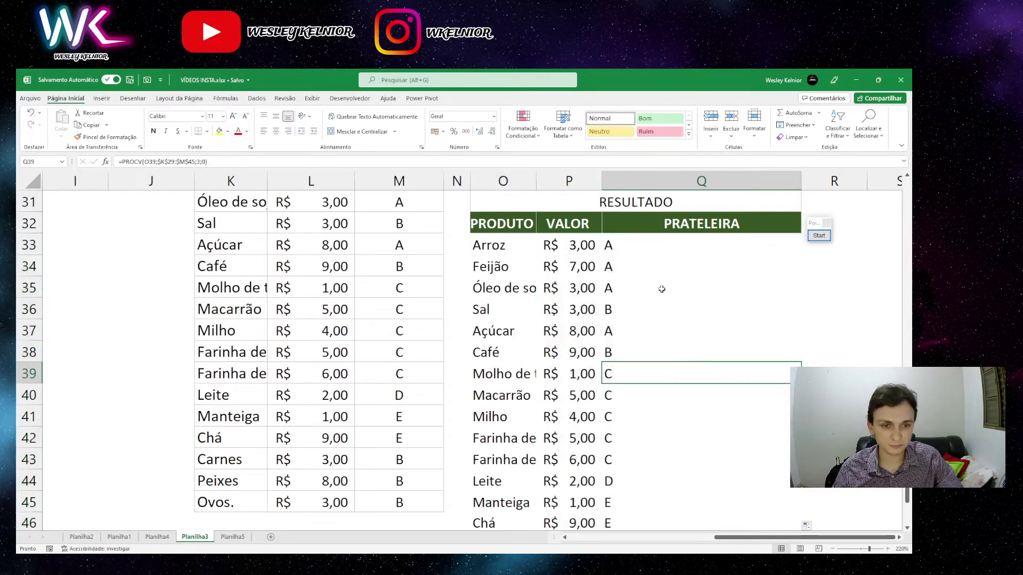
Enter a as the search term in O29 and check the rows beneath the matching products in columns P and Q
scroll(477, 233, up, 3)
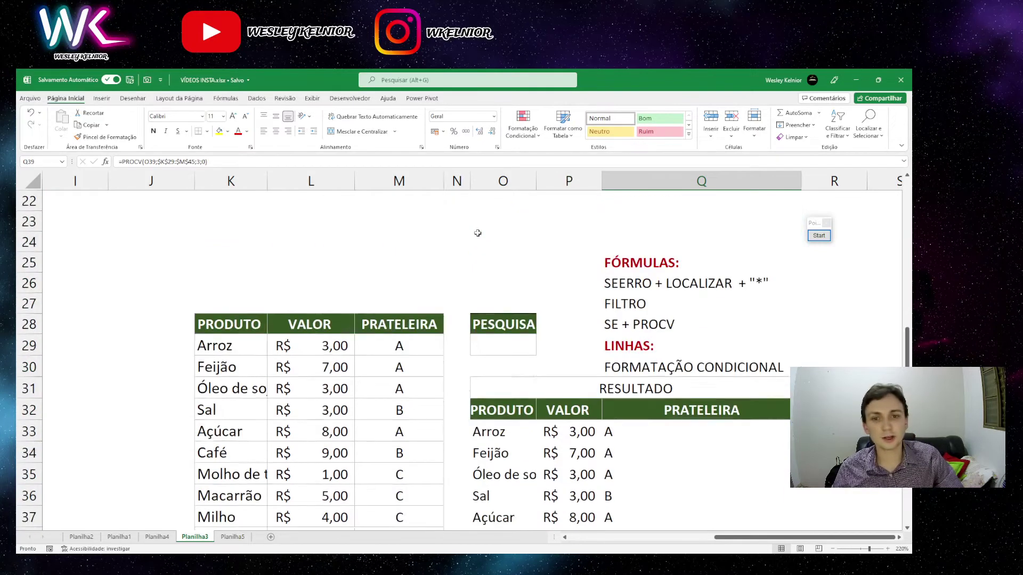
click(504, 344)
text(a)
key(Return)
scroll(583, 429, down, 4)
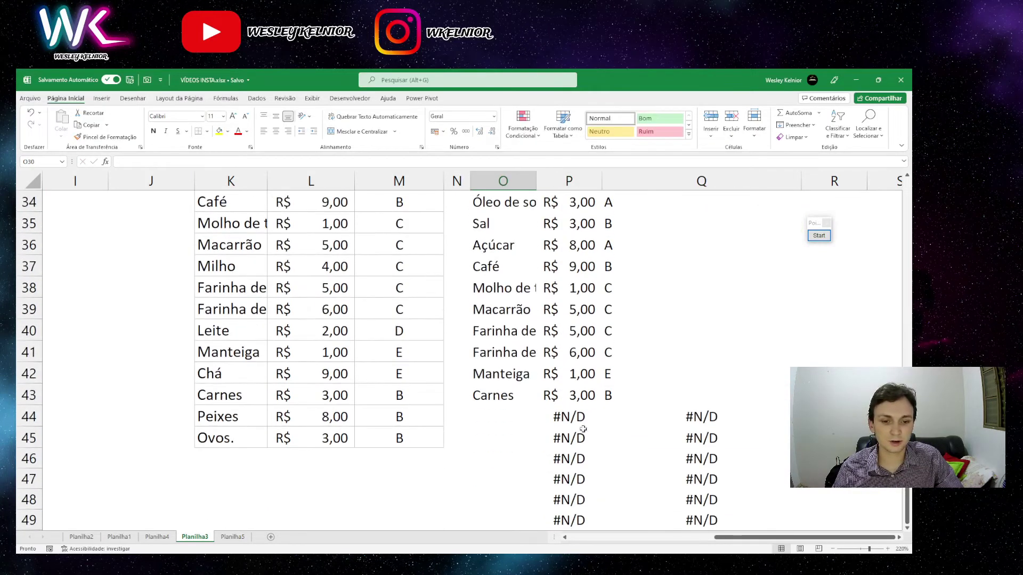
drag(582, 426, 701, 520)
scroll(658, 474, up, 2)
Wrap the PROCV formula in P33 with SEERRO, using "" as the value returned on error
click(572, 309)
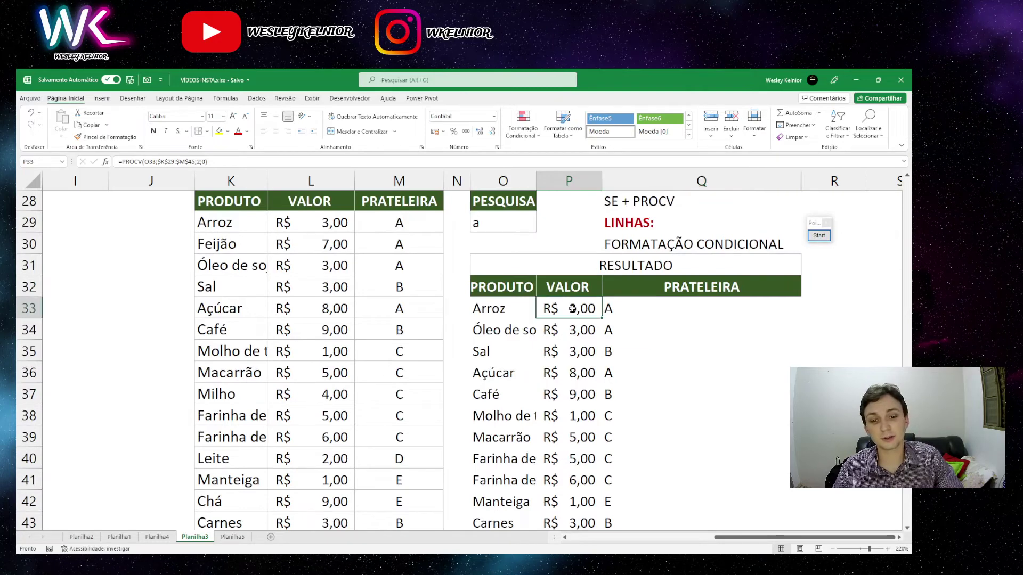
click(123, 161)
text(see)
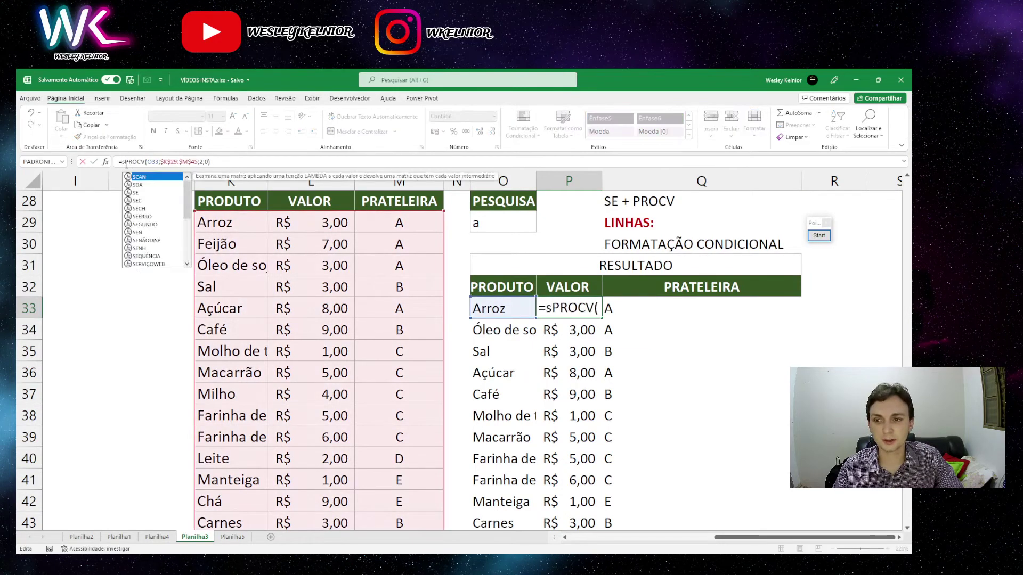
text(rro()
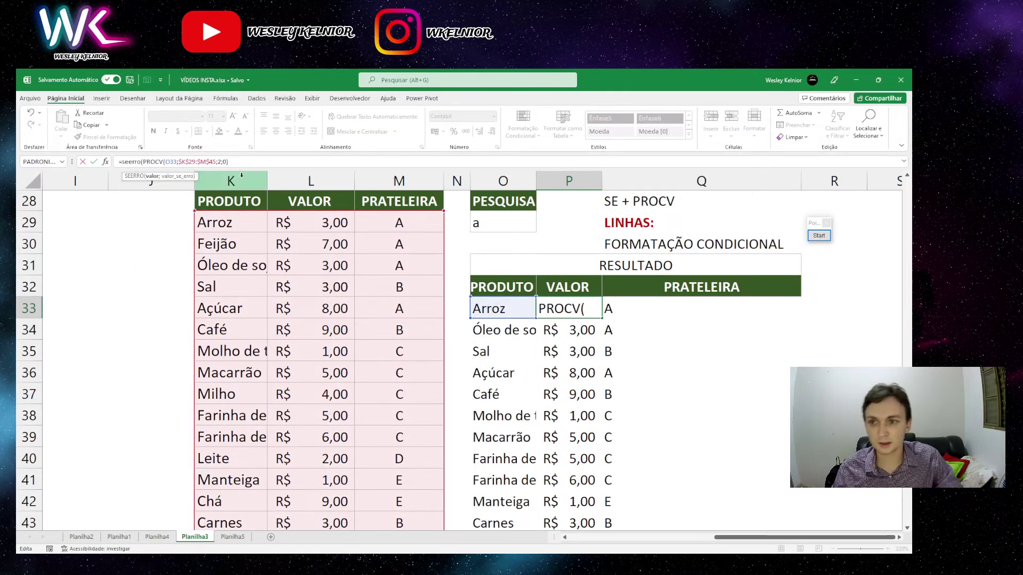
click(239, 162)
text(;)
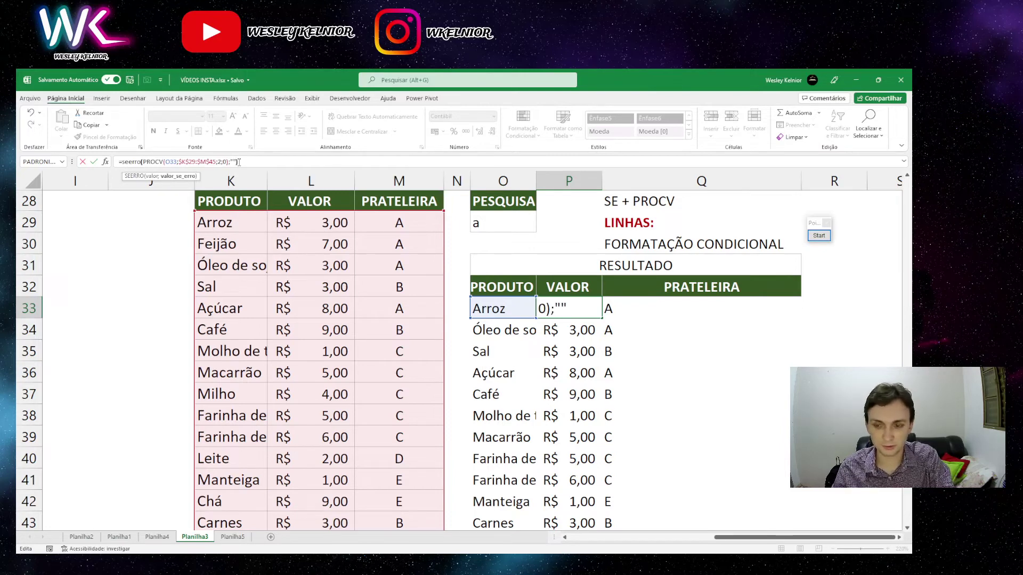
text("")
key(ctrl+Return)
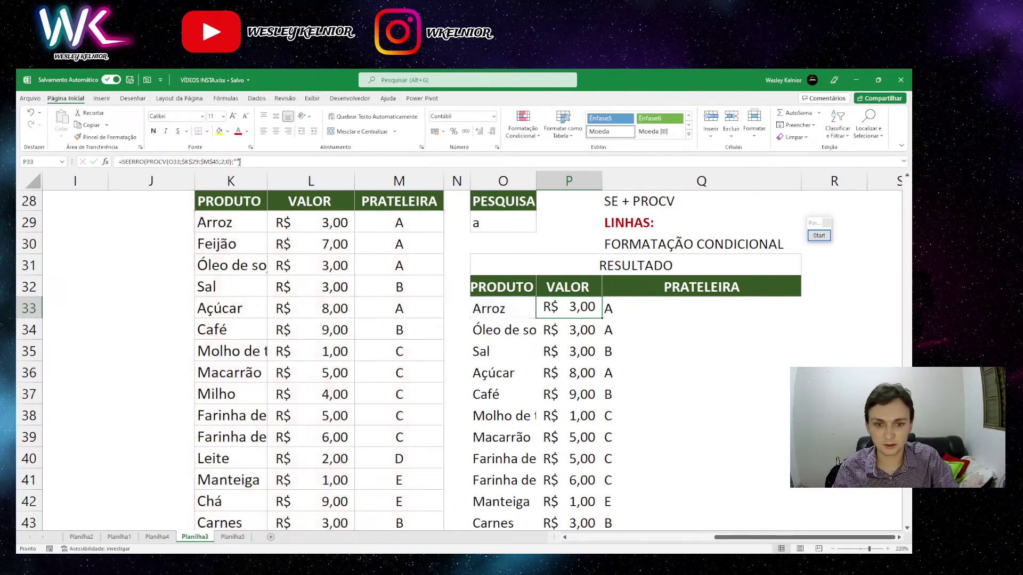
Fill the SEERRO formula from P33 down to row 49 and check the rows below the matching products
double_click(603, 318)
scroll(598, 317, down, 6)
scroll(607, 308, up, 6)
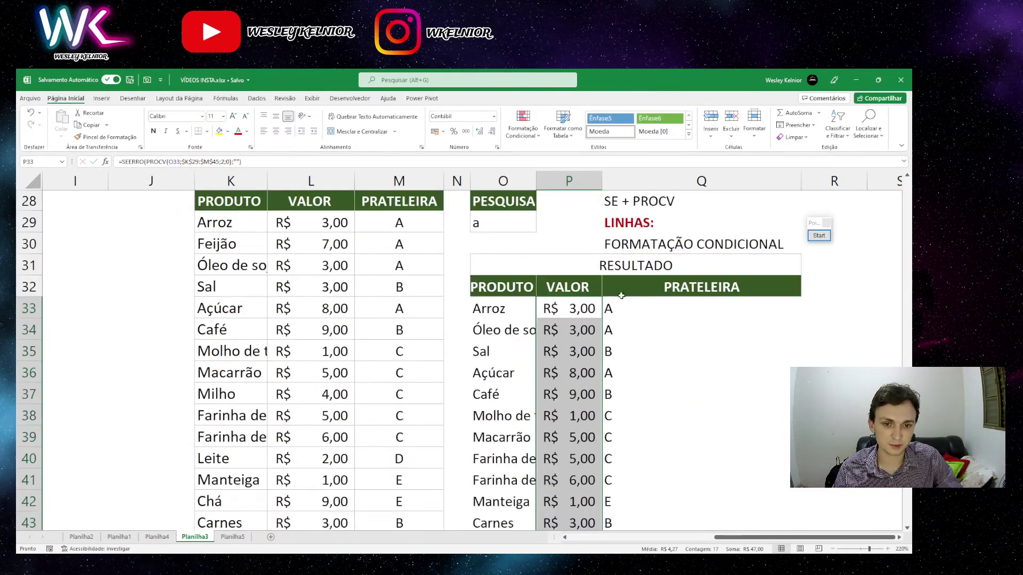
Wrap the PROCV formula in Q33 with SEERRO, using "" as the value returned on error
click(621, 298)
click(123, 161)
text(se)
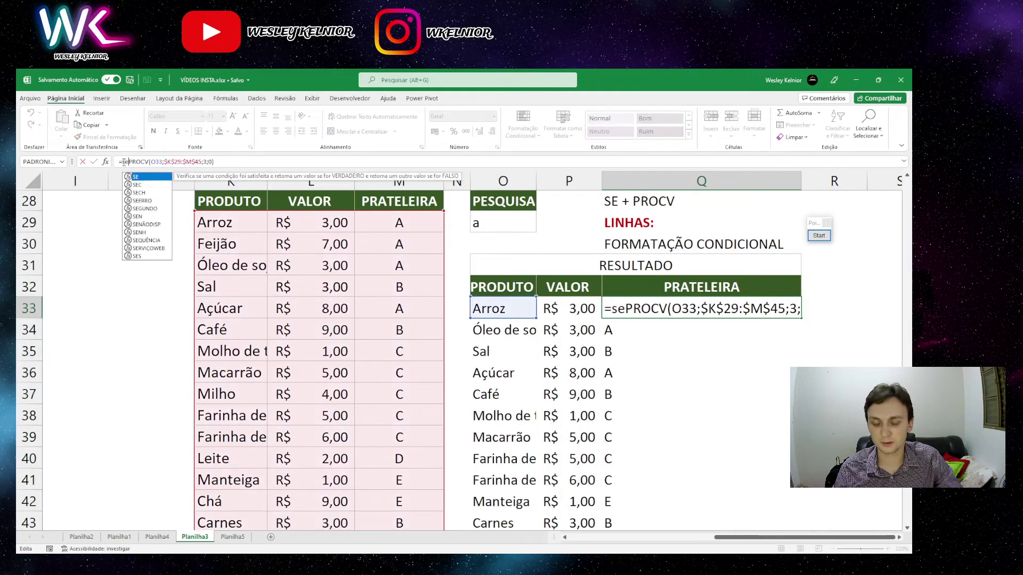
text(erro()
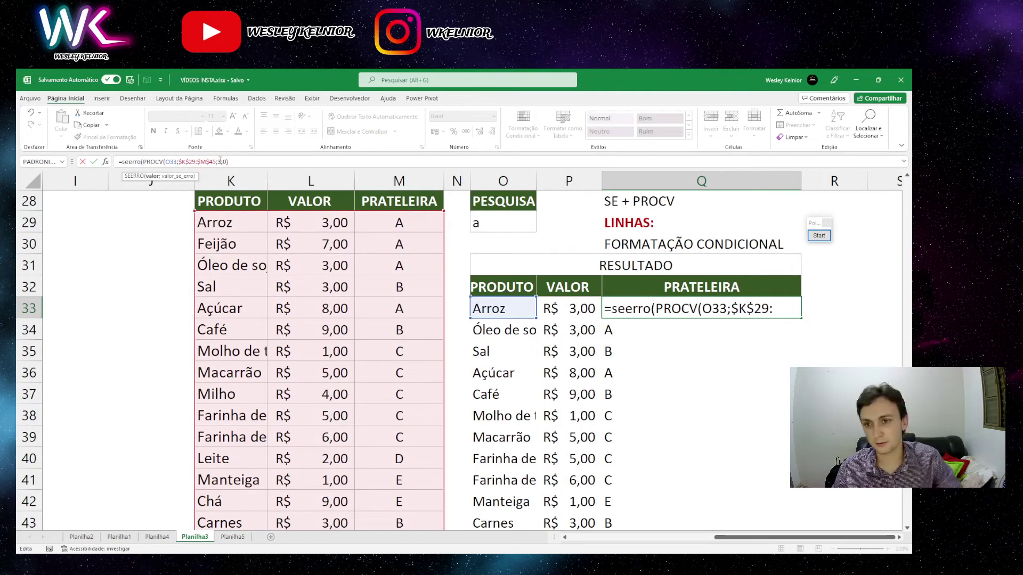
click(239, 160)
text(;"")
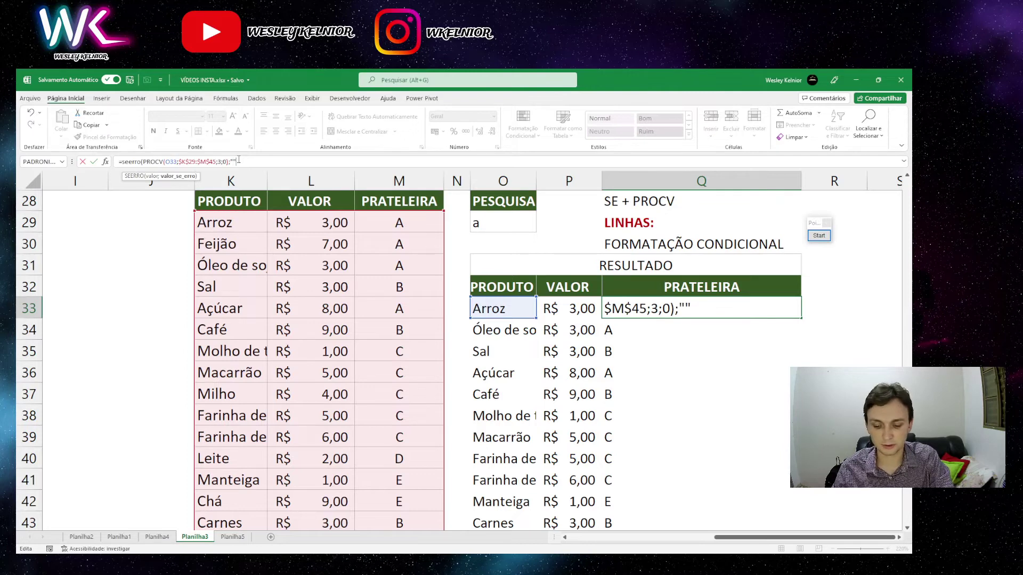
key(Return)
Fill the SEERRO formula from Q33 down to row 49 and look over the result rows
click(753, 308)
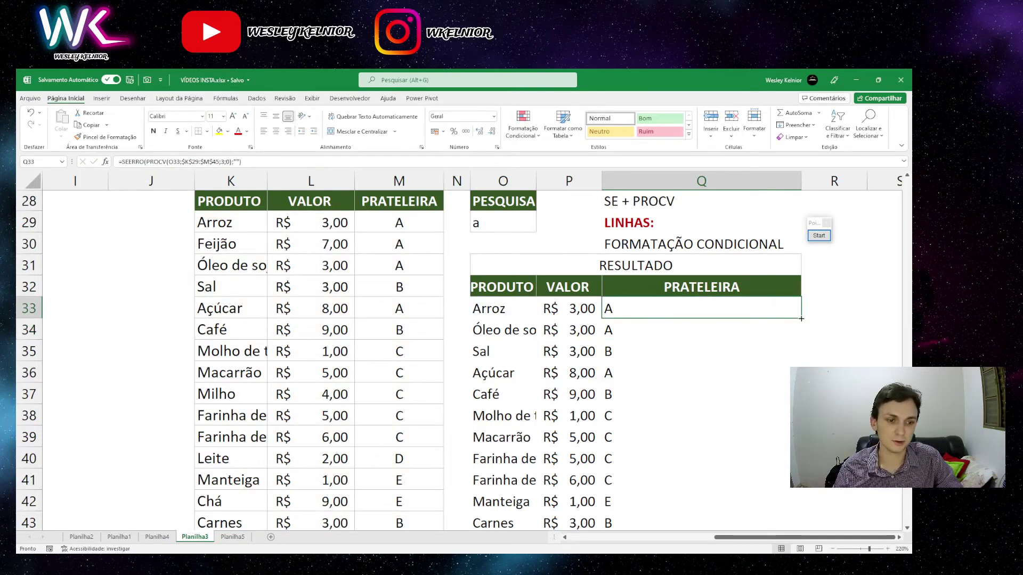
double_click(801, 318)
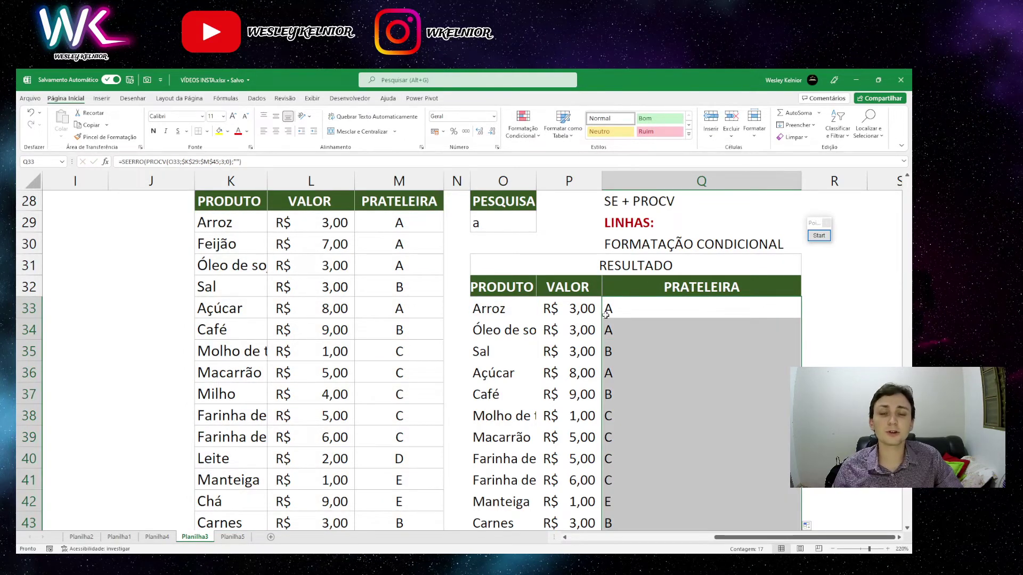
drag(514, 309, 673, 486)
click(576, 367)
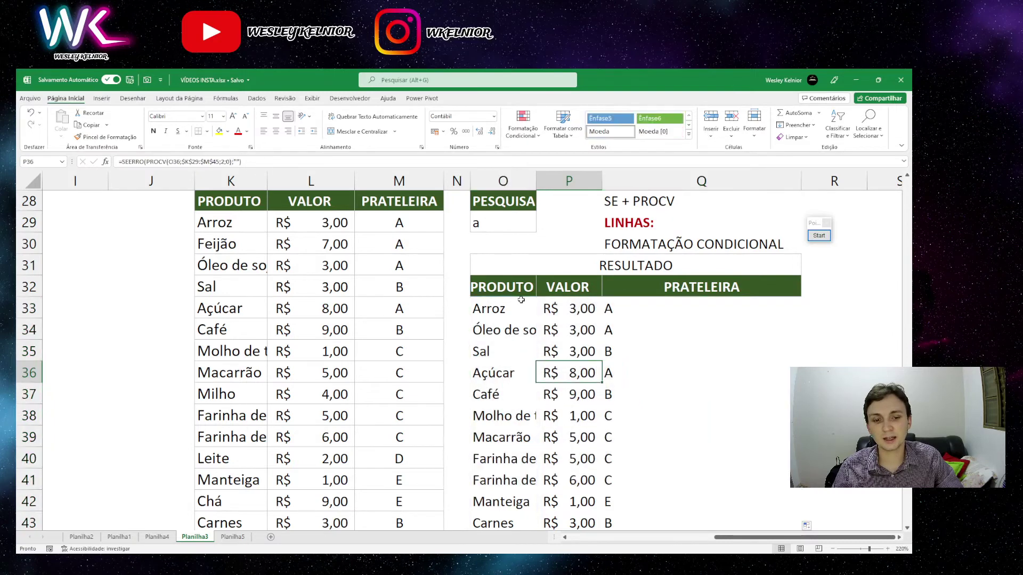
On Planilha4, enter a as the search term in K29 and inspect the borders around the result rows
click(156, 537)
scroll(520, 354, up, 2)
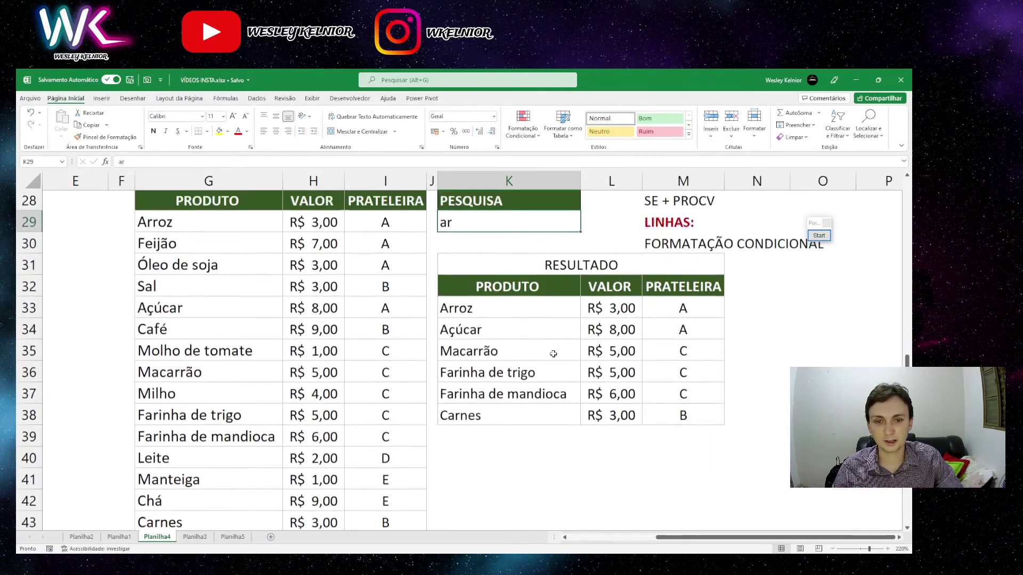
text(a)
key(Return)
scroll(533, 346, down, 2)
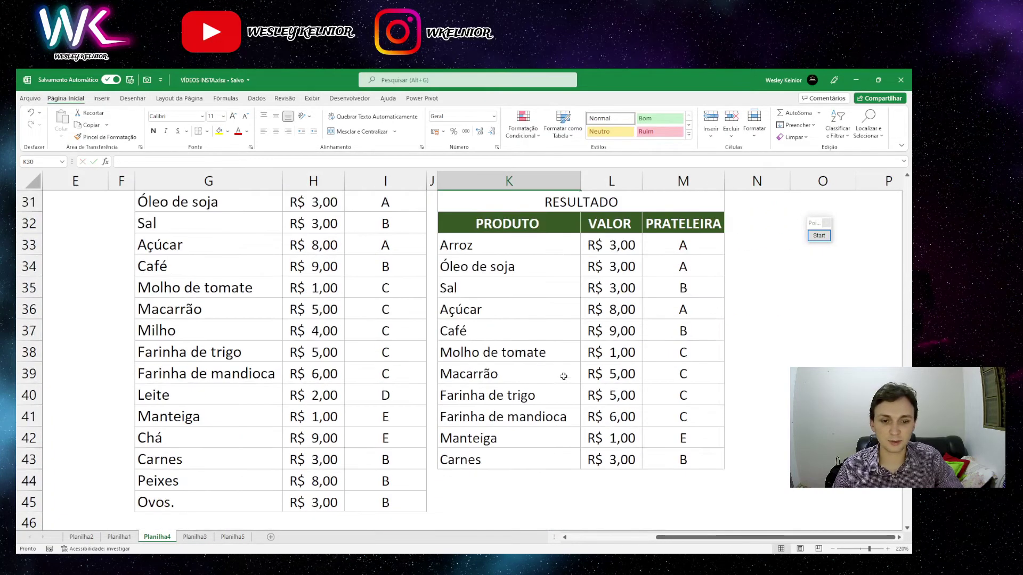
click(483, 442)
click(483, 455)
click(658, 458)
Enter b as the search term in K29 on Planilha4 and check the result area beneath the headers
scroll(586, 394, up, 2)
click(463, 285)
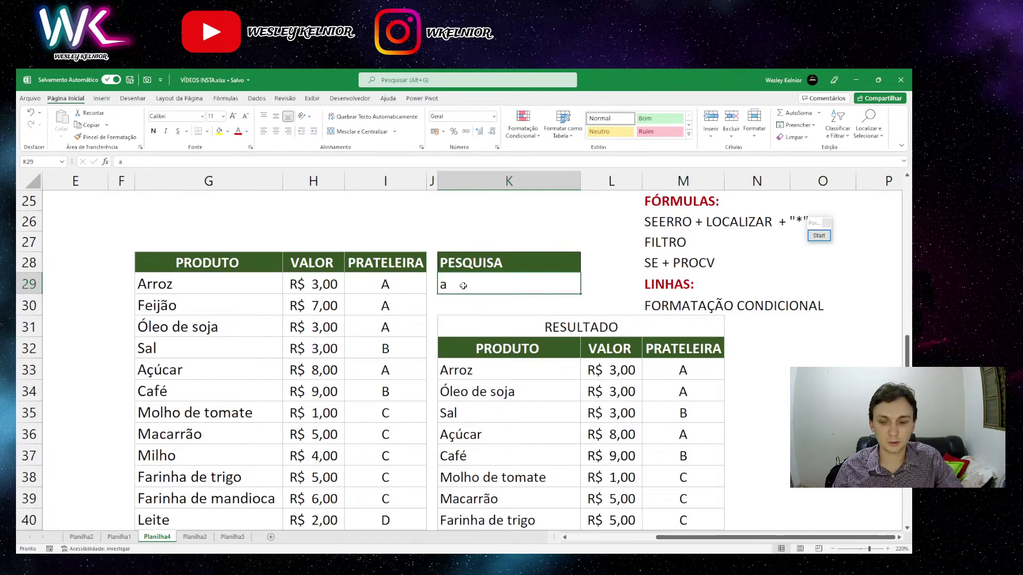
text(b)
key(Return)
scroll(506, 298, down, 1)
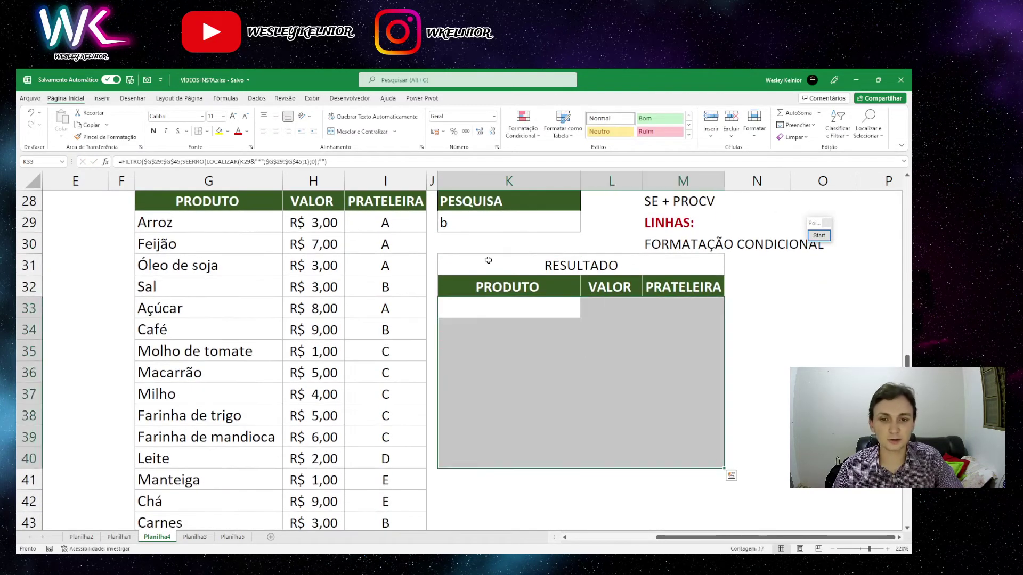
click(465, 227)
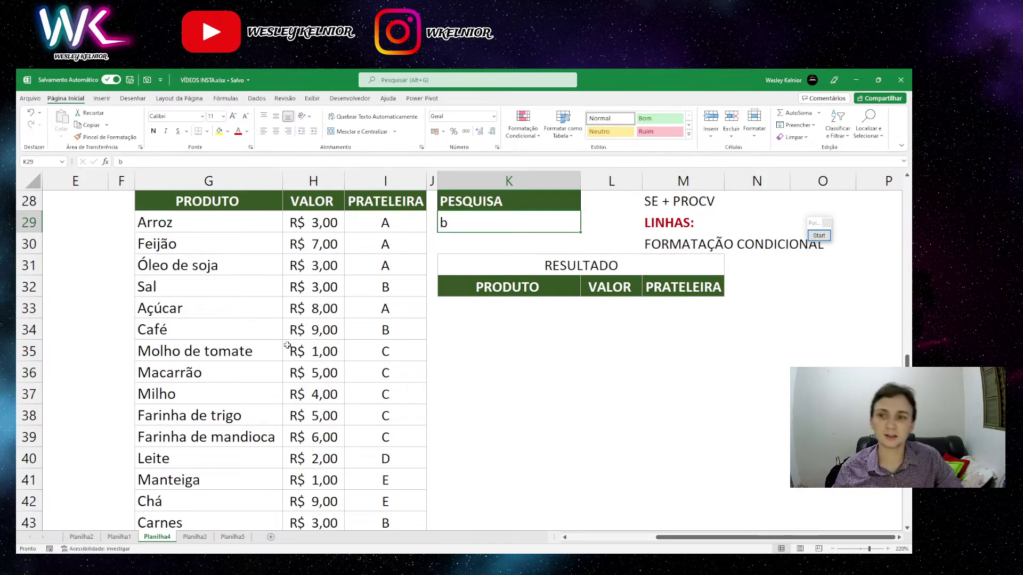
On Planilha3, create a formula-based conditional formatting rule for the result rows in columns O to Q, using the relative reference =O33
click(195, 537)
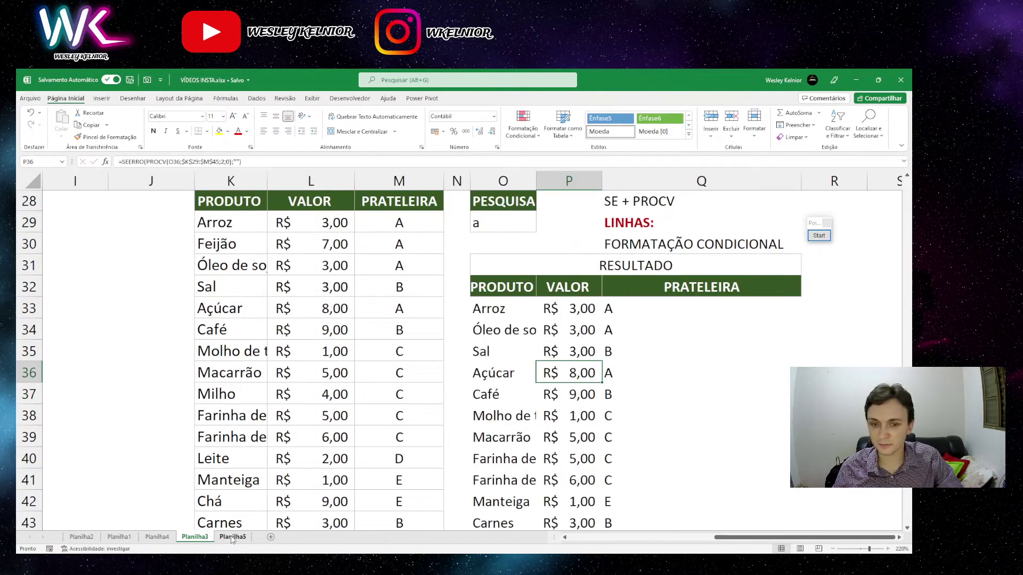
click(507, 307)
drag(509, 308, 756, 524)
scroll(677, 391, up, 7)
scroll(677, 392, up, 20)
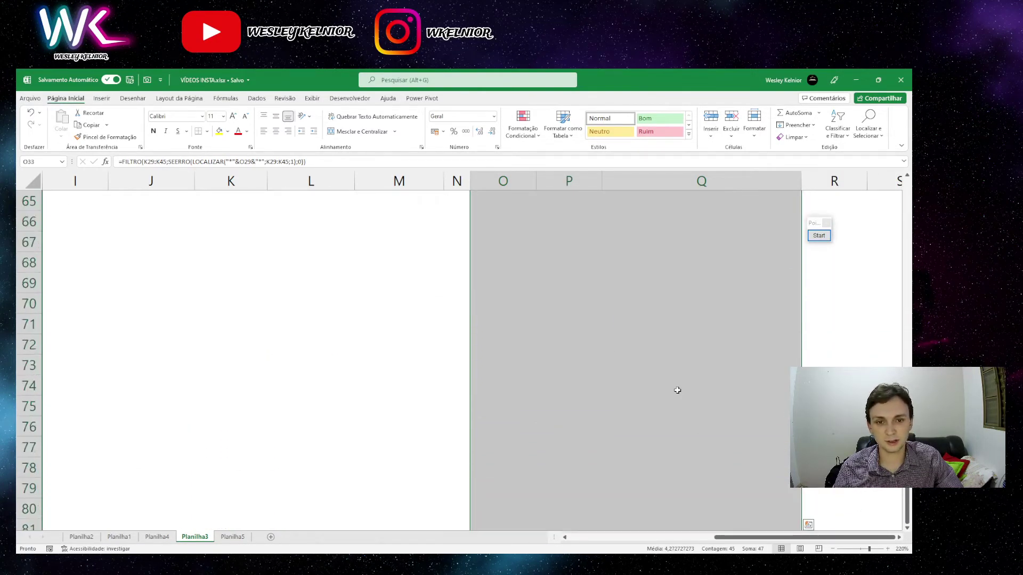
click(523, 127)
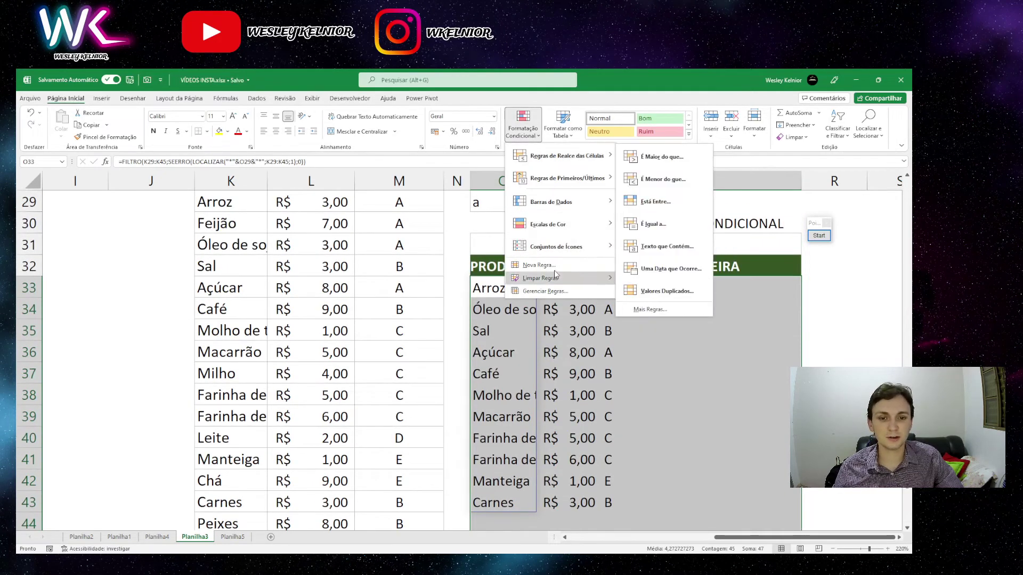
click(539, 265)
click(158, 258)
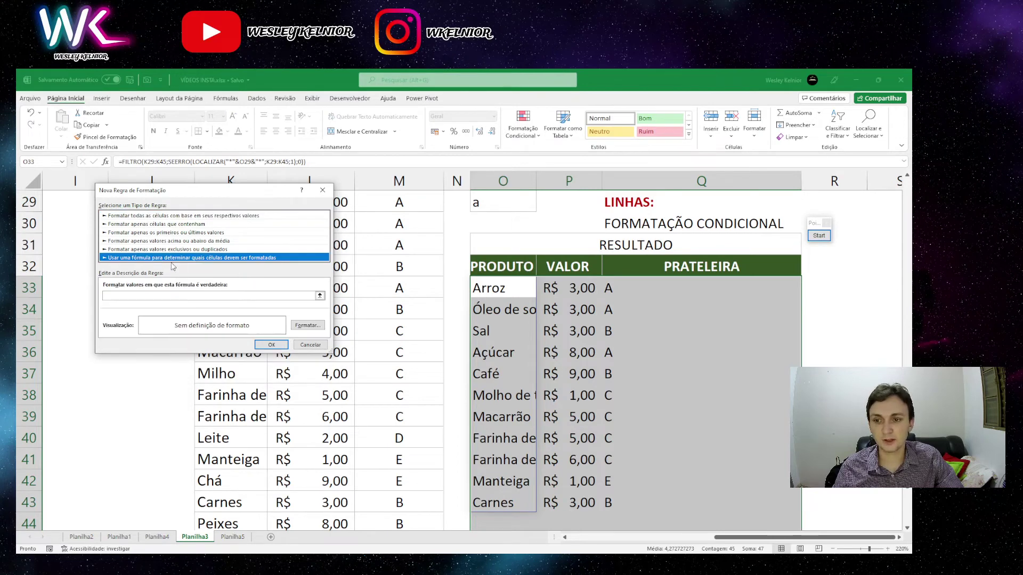
click(172, 295)
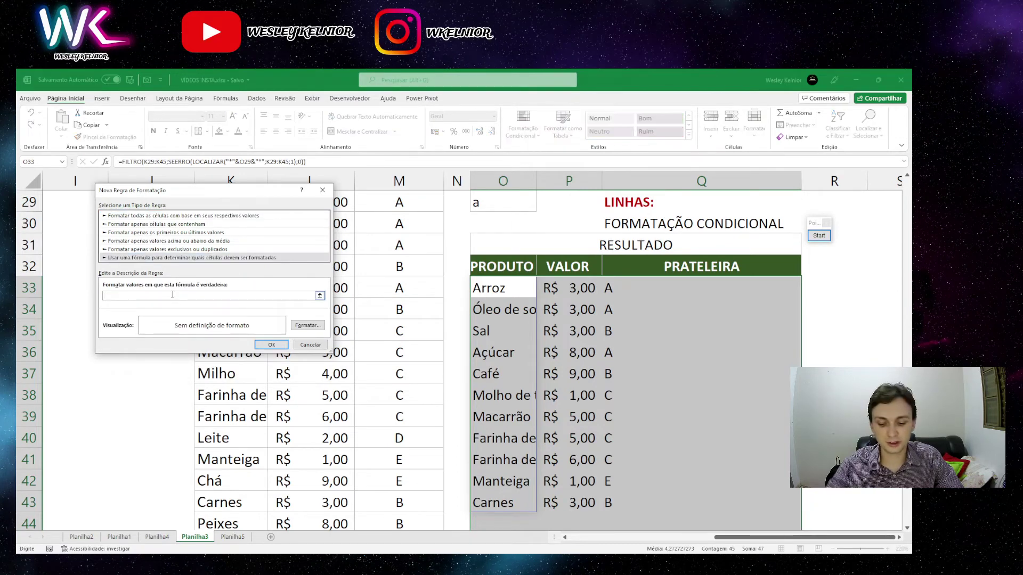
click(501, 289)
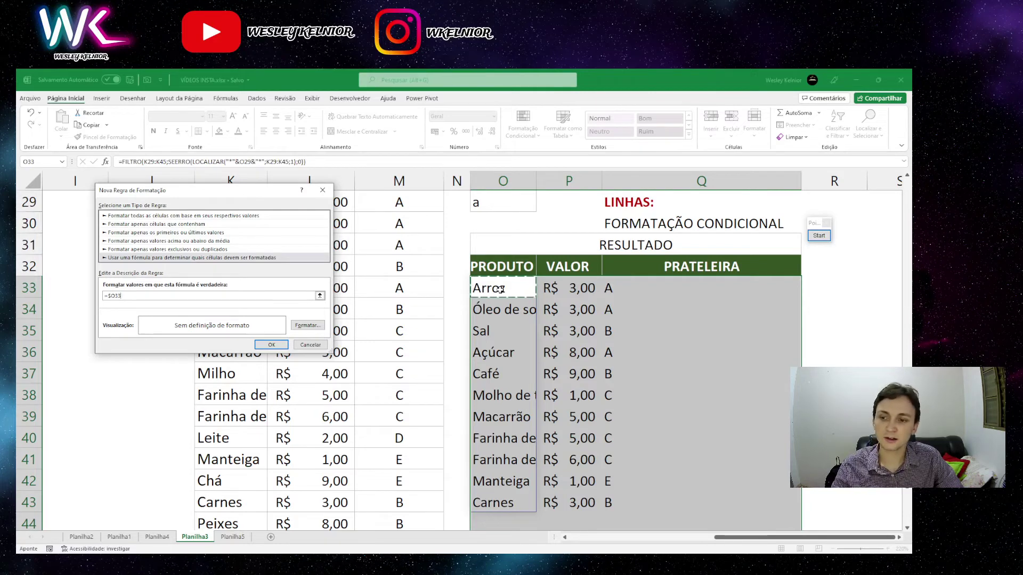
Annotate the screen with the drawing tool, circling the rule's =O33 formula and sketching two crossed-out dollar signs, and leave drawing mode
click(819, 236)
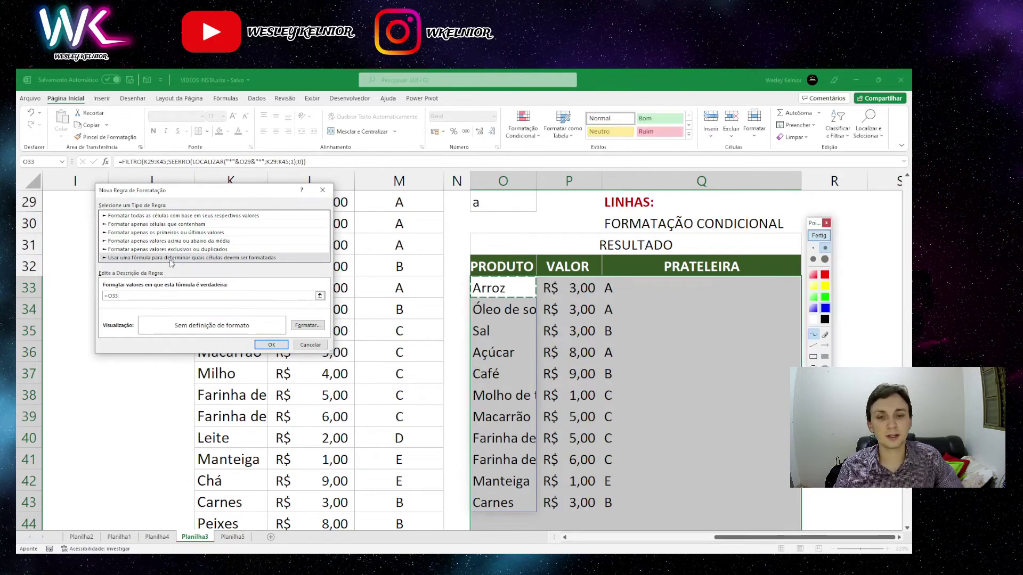
mouse_move(126, 286)
mouse_down()
mouse_move(124, 304)
mouse_move(122, 290)
mouse_up()
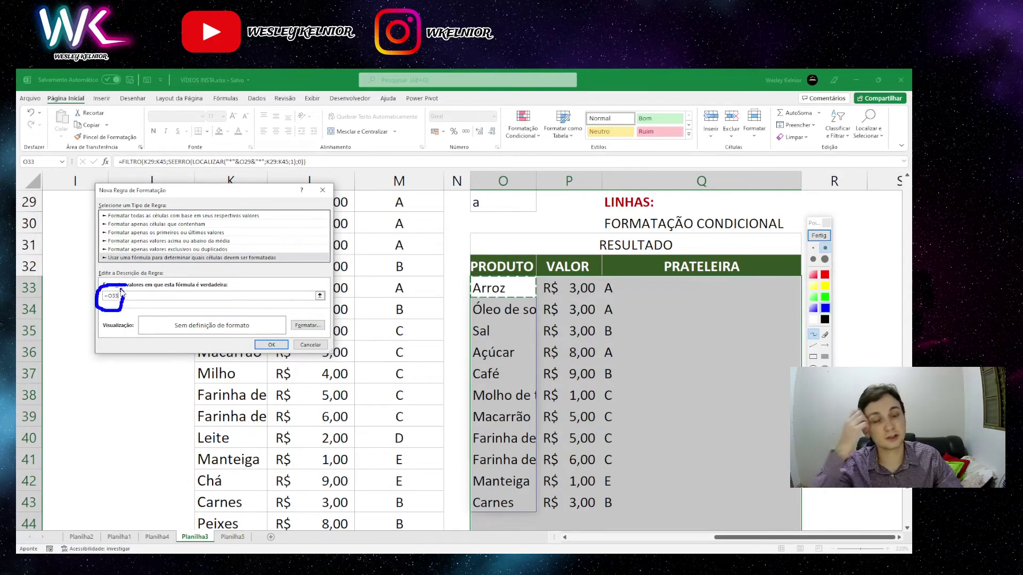
mouse_move(376, 227)
mouse_down()
mouse_move(357, 254)
mouse_move(372, 307)
mouse_up()
drag(381, 212, 372, 309)
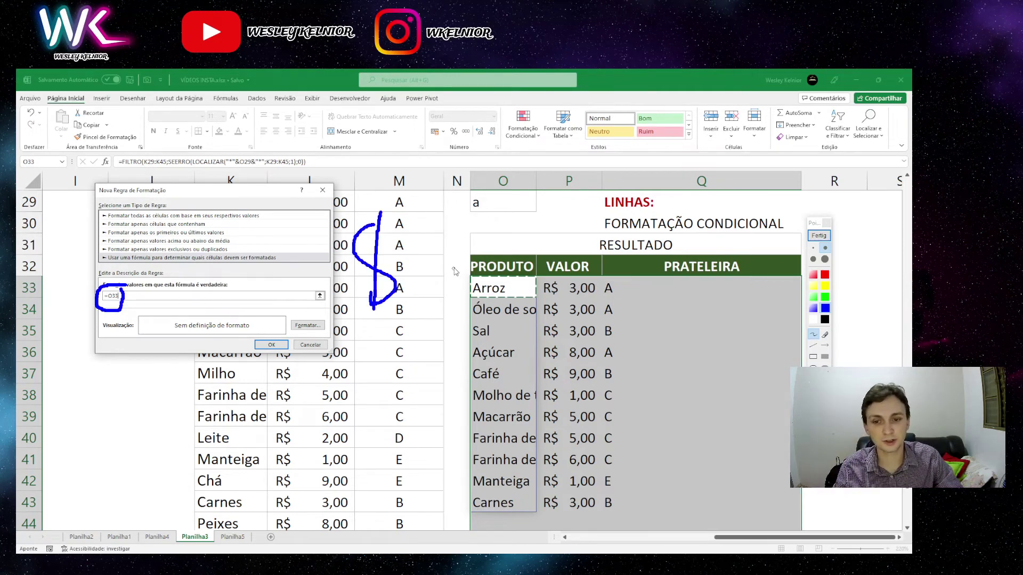
mouse_move(512, 215)
mouse_down()
mouse_move(483, 257)
mouse_move(496, 306)
mouse_up()
drag(491, 205, 496, 314)
drag(531, 210, 459, 288)
drag(468, 205, 578, 330)
drag(416, 216, 319, 302)
drag(332, 200, 433, 333)
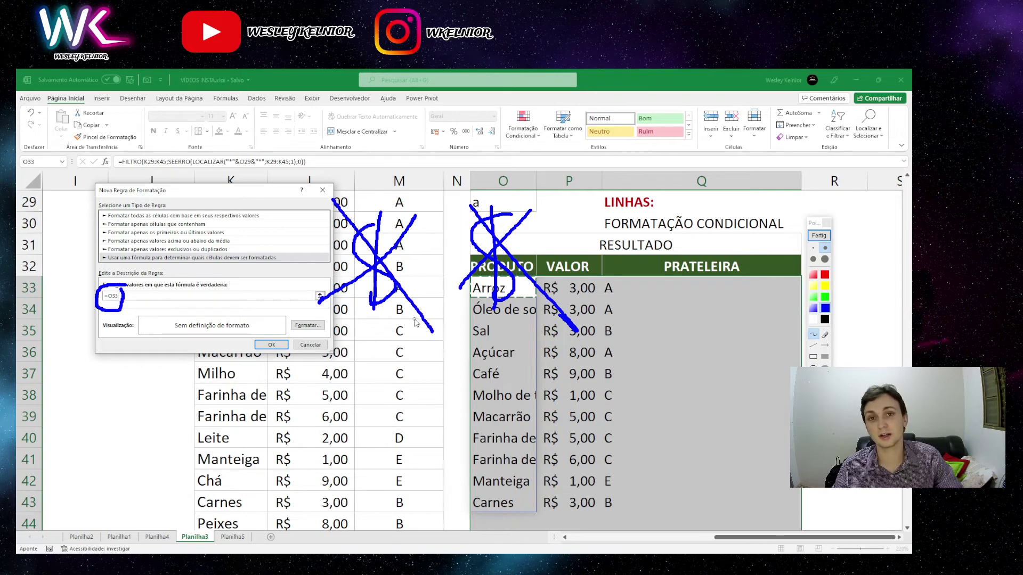
mouse_move(122, 277)
mouse_down()
mouse_move(96, 319)
mouse_move(106, 285)
mouse_up()
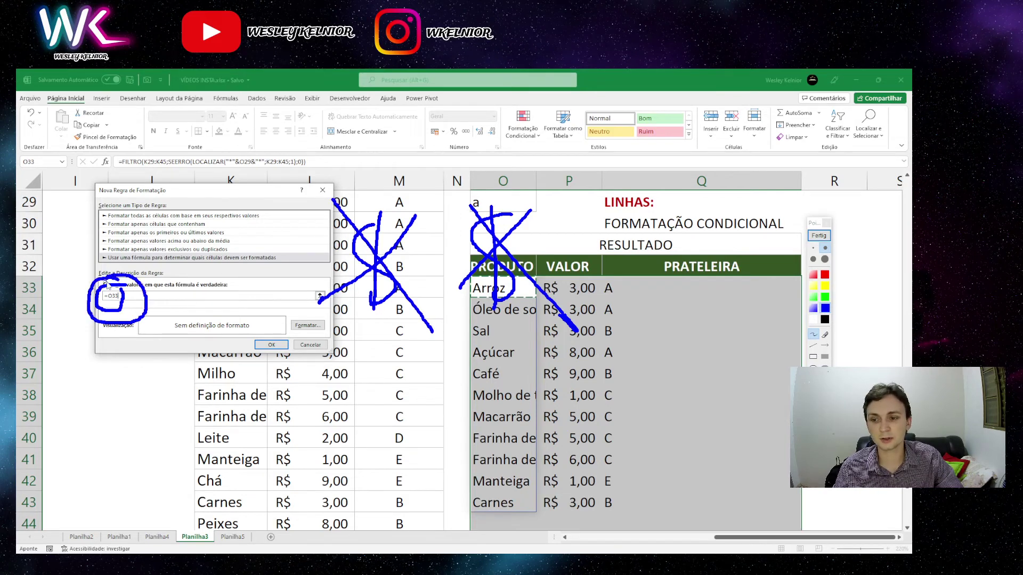
click(819, 235)
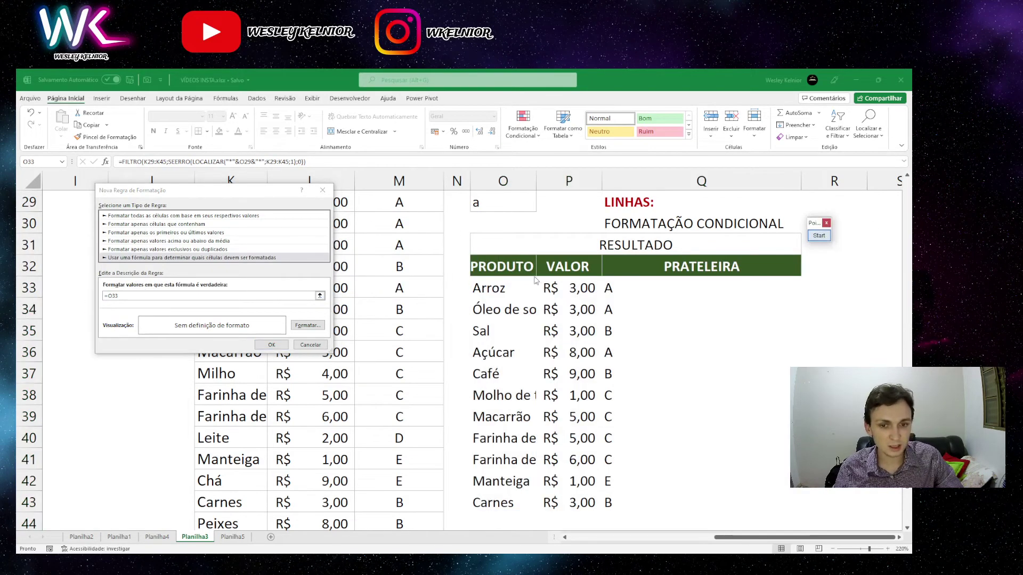
Give the rule's format an outline border, pick a grey line colour, apply the rule and check the result cells
click(307, 325)
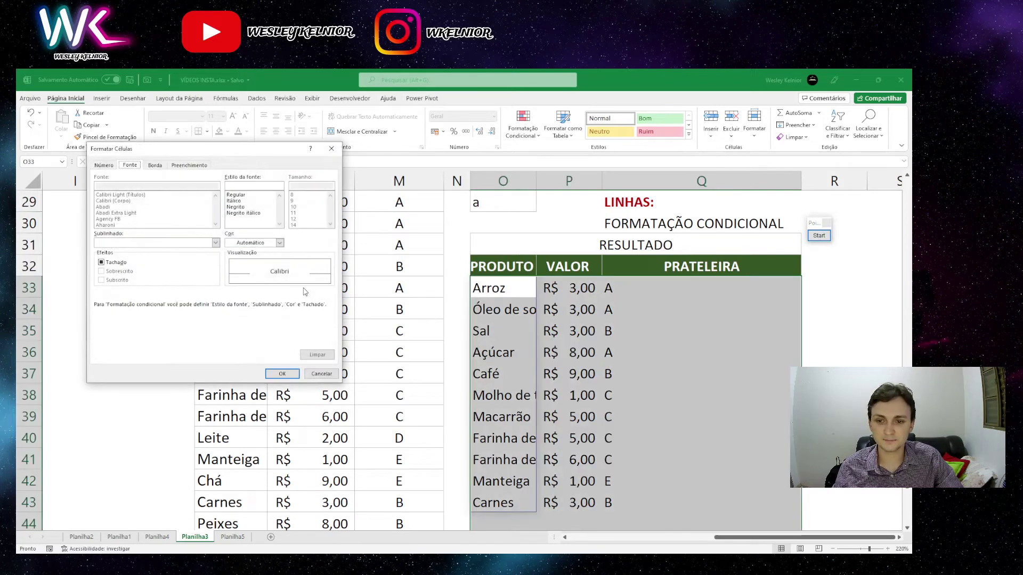
click(156, 167)
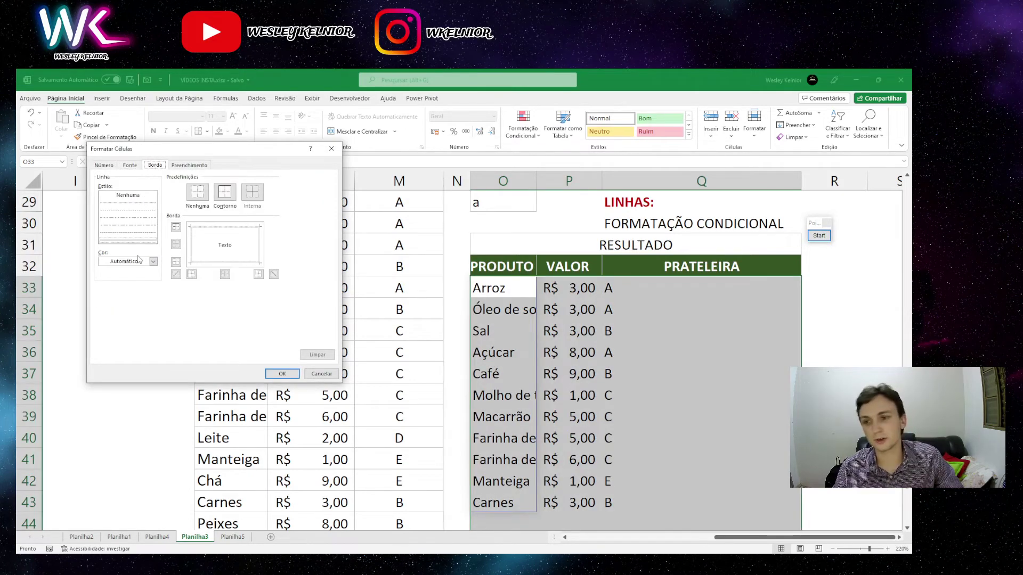
click(223, 196)
click(128, 262)
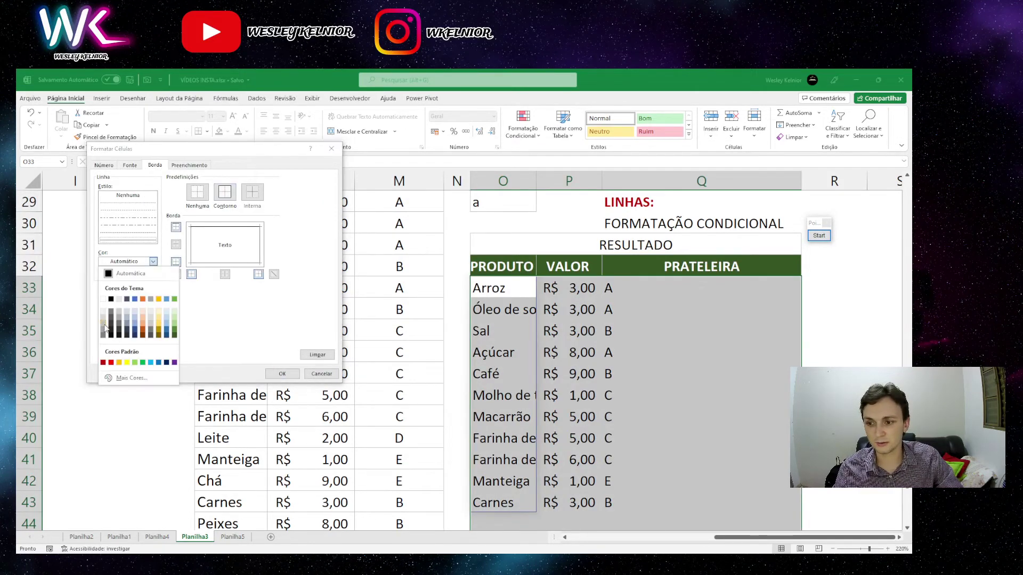
click(106, 325)
click(283, 374)
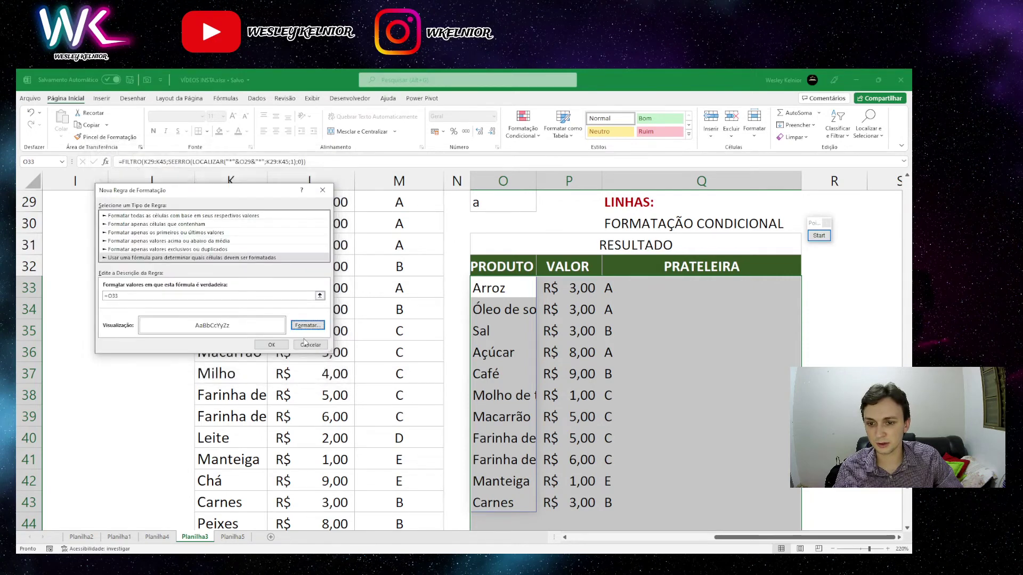
click(283, 344)
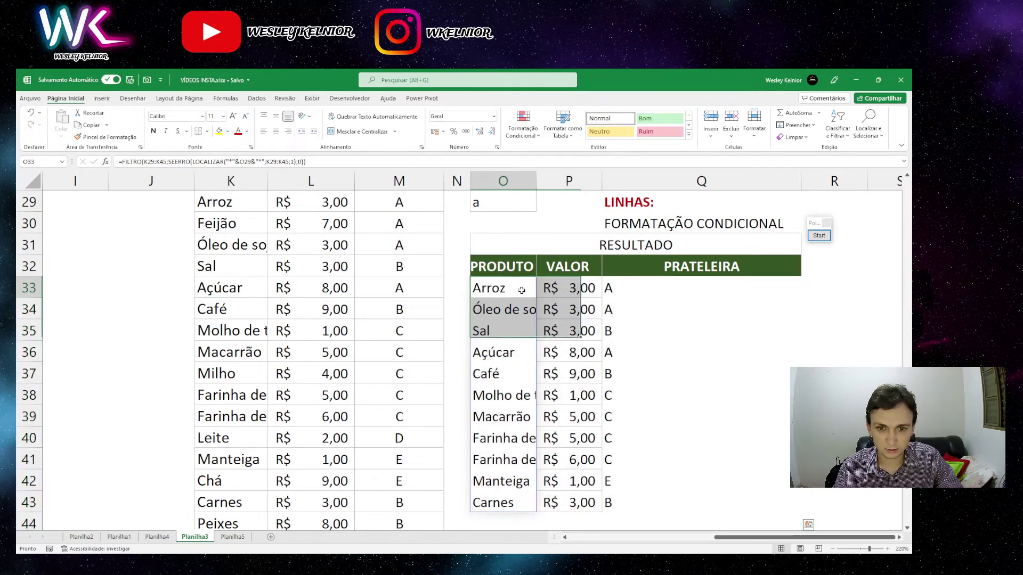
click(571, 292)
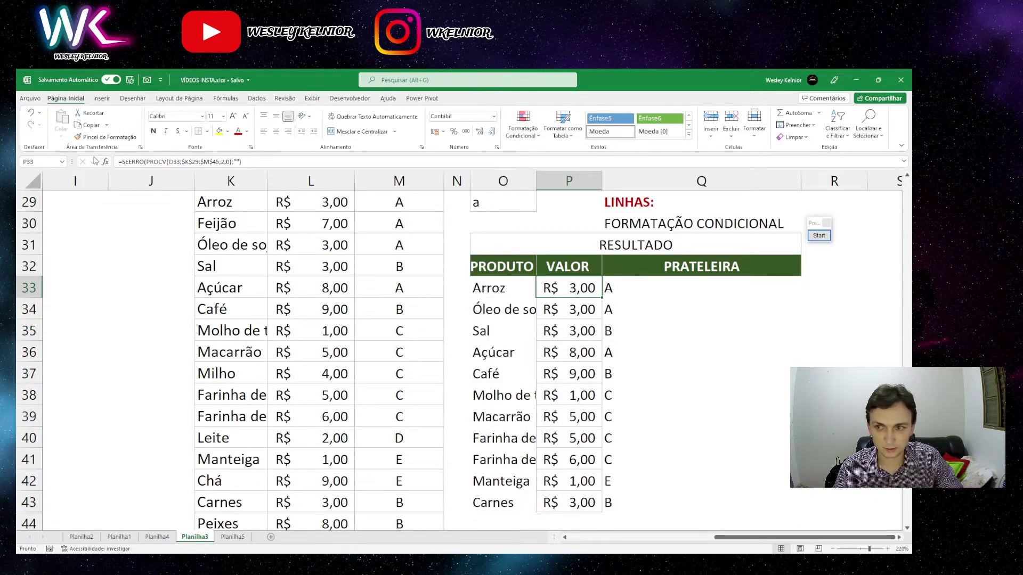
Copy the formatting of cell P33 onto the result rows in columns O to Q, starting at row 33
click(106, 136)
mouse_move(498, 289)
mouse_down()
mouse_move(586, 298)
mouse_move(731, 551)
mouse_move(724, 546)
mouse_up()
scroll(662, 408, up, 3)
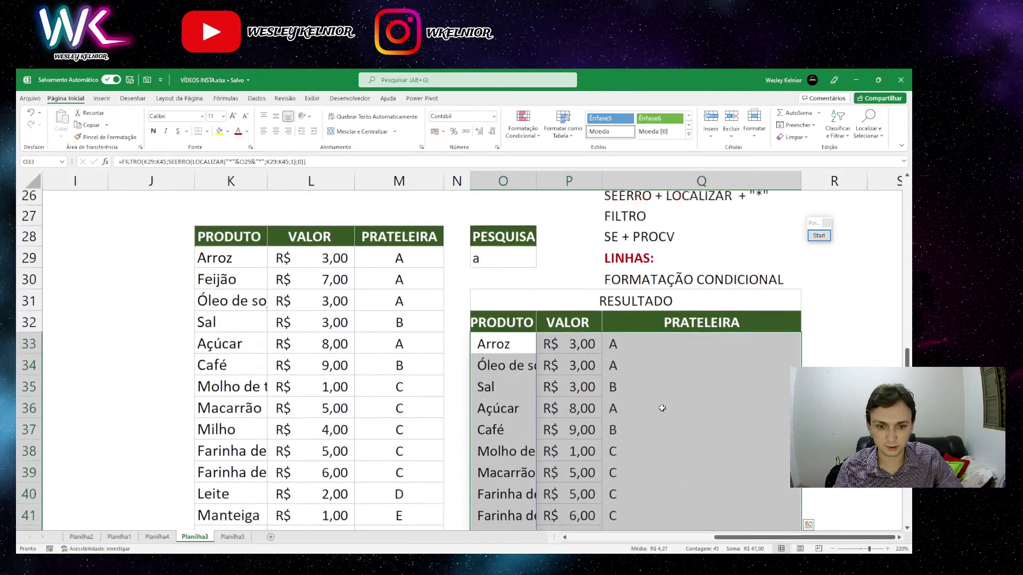
scroll(662, 409, down, 2)
click(647, 344)
click(568, 250)
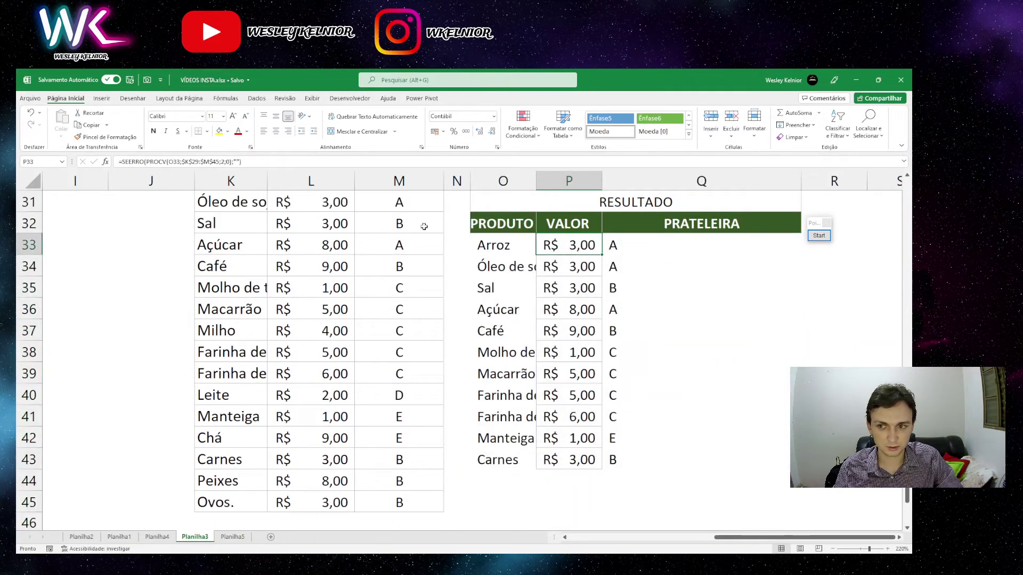
Create a formula-based conditional formatting rule for the result rows in columns O to Q from row 33 down, using =O33<>""
click(531, 132)
click(503, 245)
drag(503, 245, 788, 509)
scroll(654, 333, up, 20)
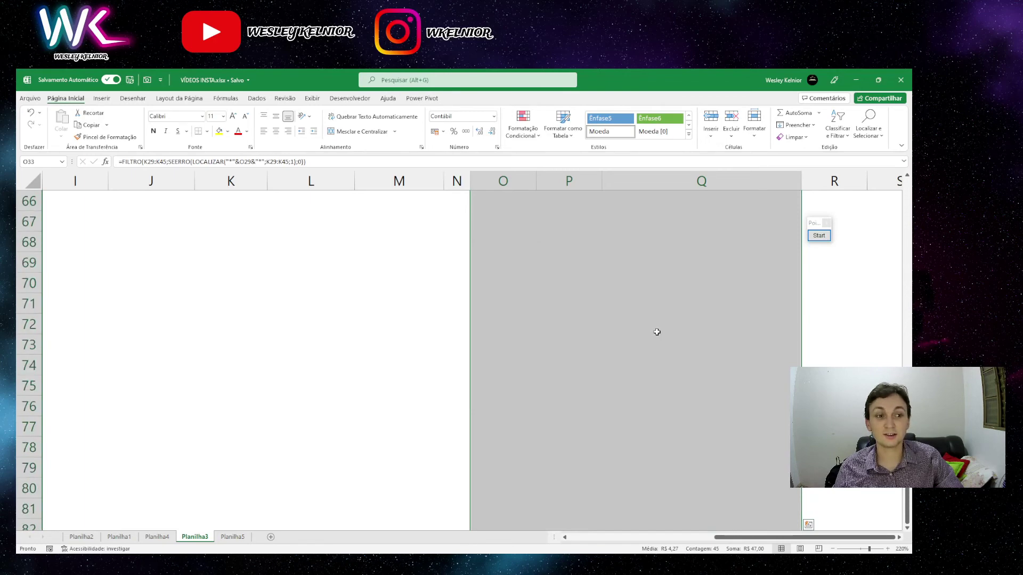
scroll(657, 332, up, 20)
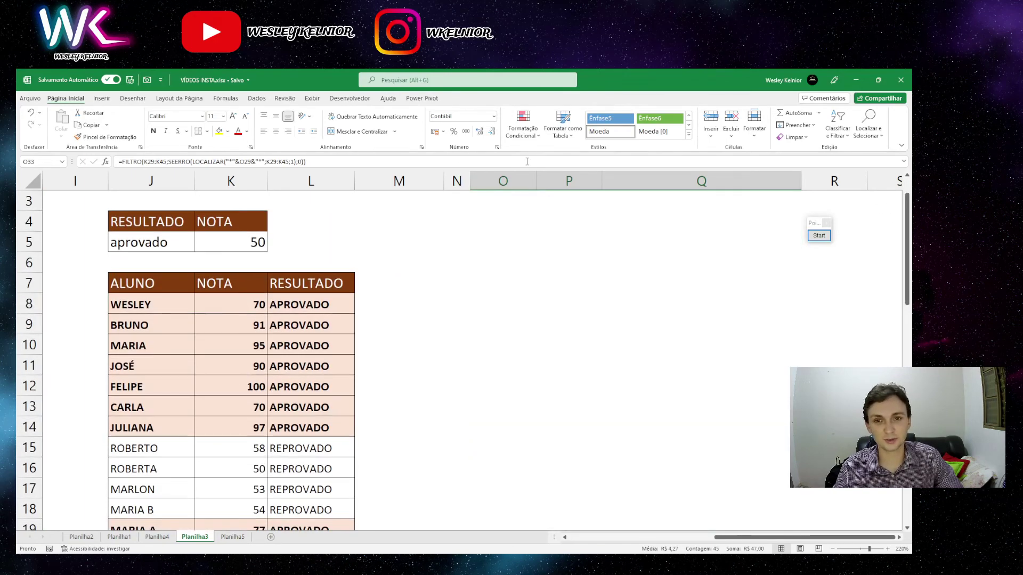
scroll(533, 266, down, 7)
click(522, 128)
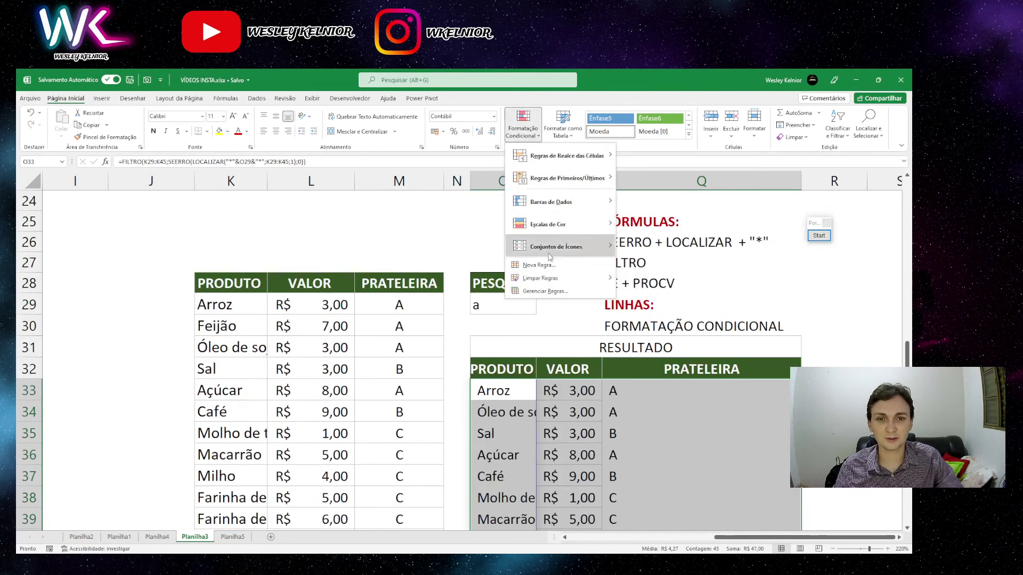
click(539, 265)
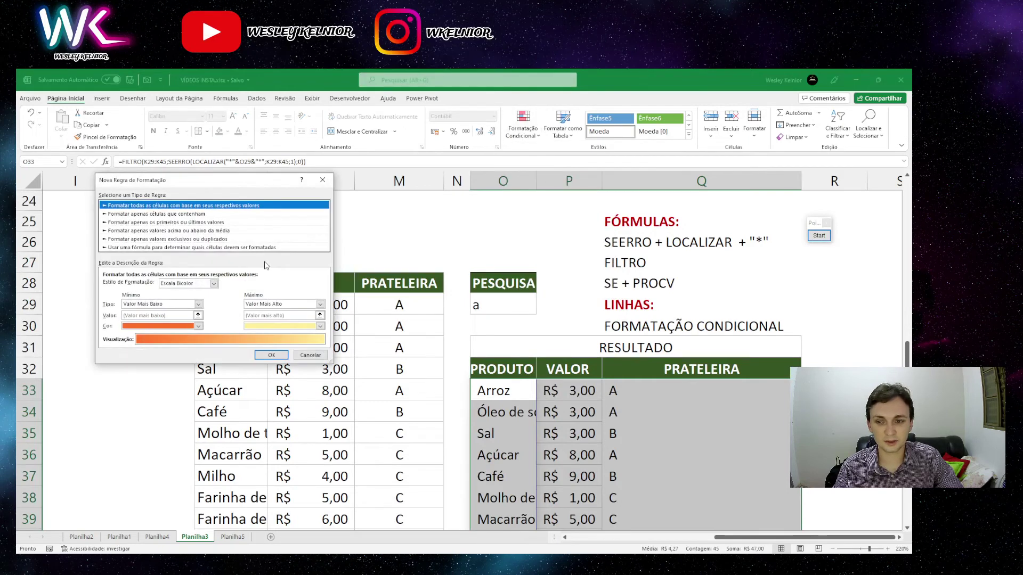
click(144, 248)
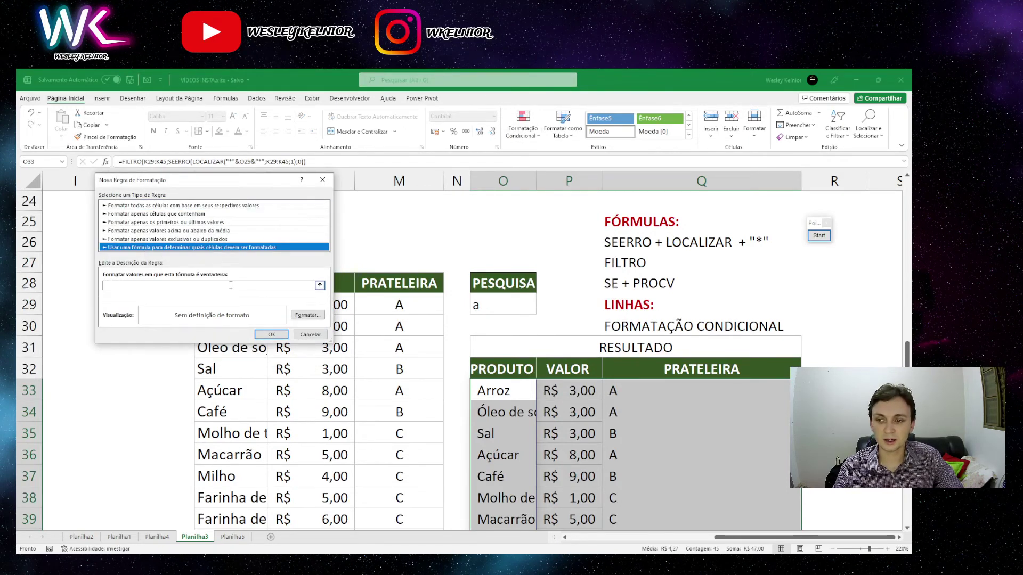
click(209, 286)
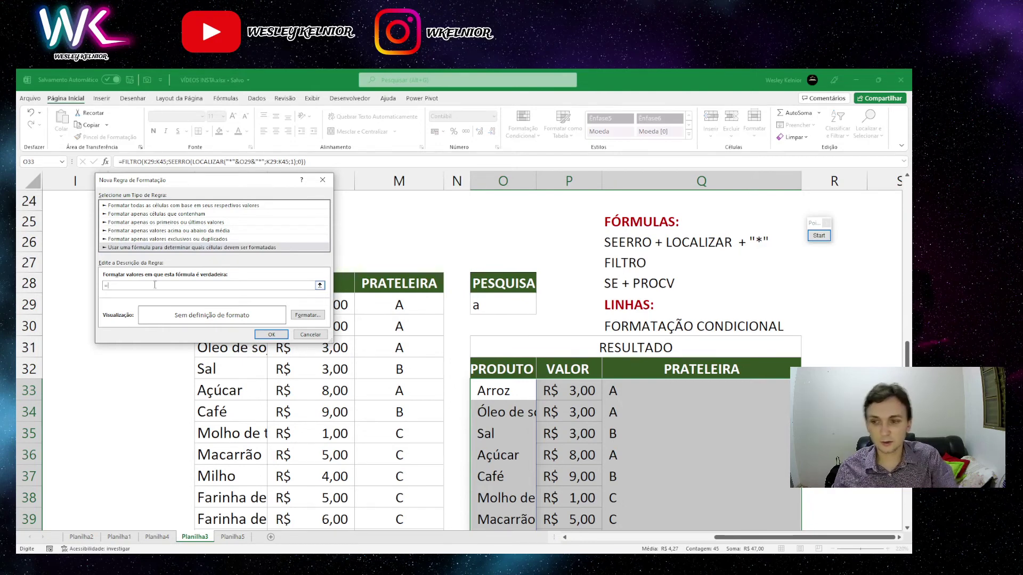
click(487, 392)
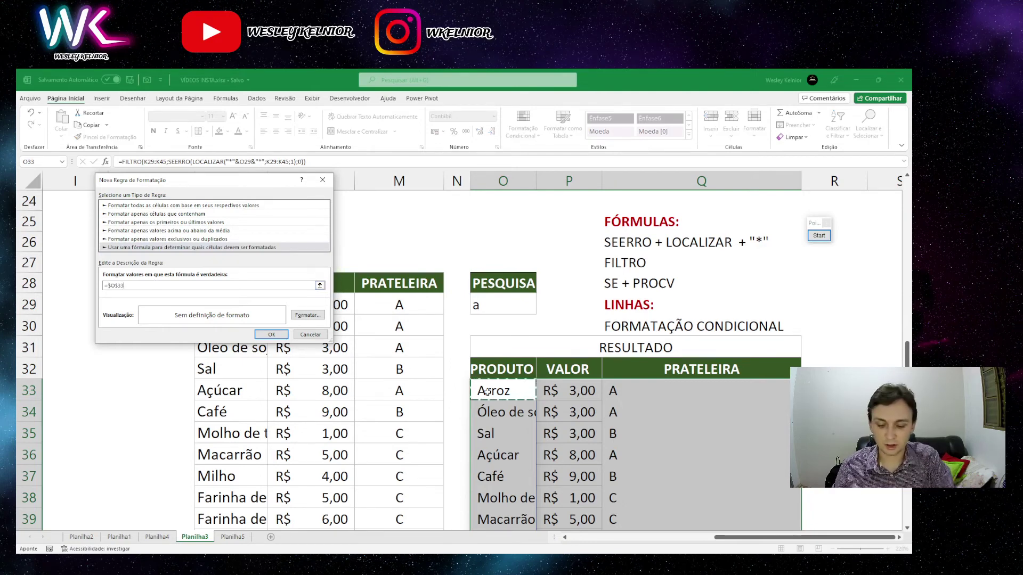
text(<>)
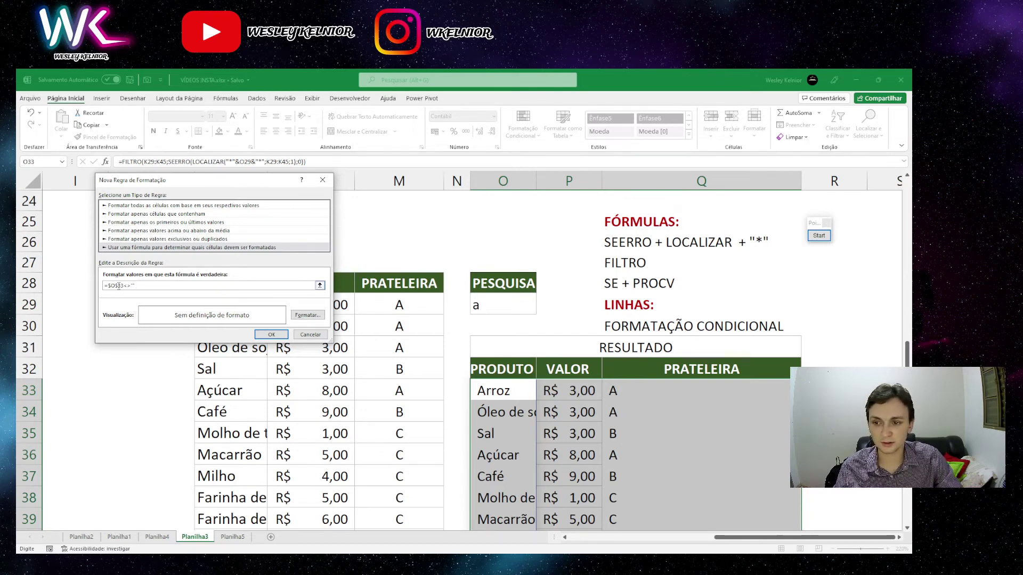
key(F4)
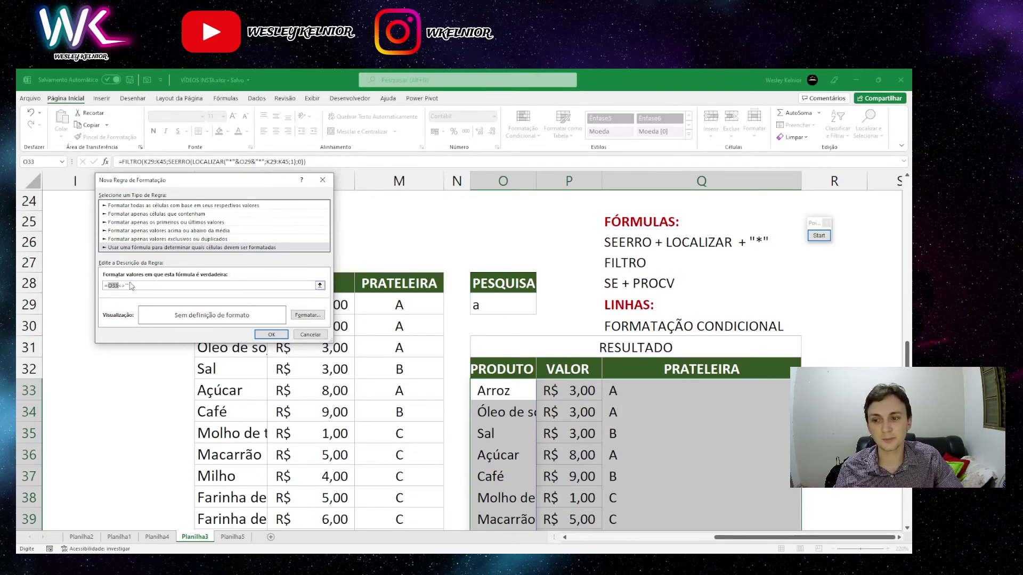
Give the rule's format a grey outline border, apply the rule and check the result rows
click(307, 315)
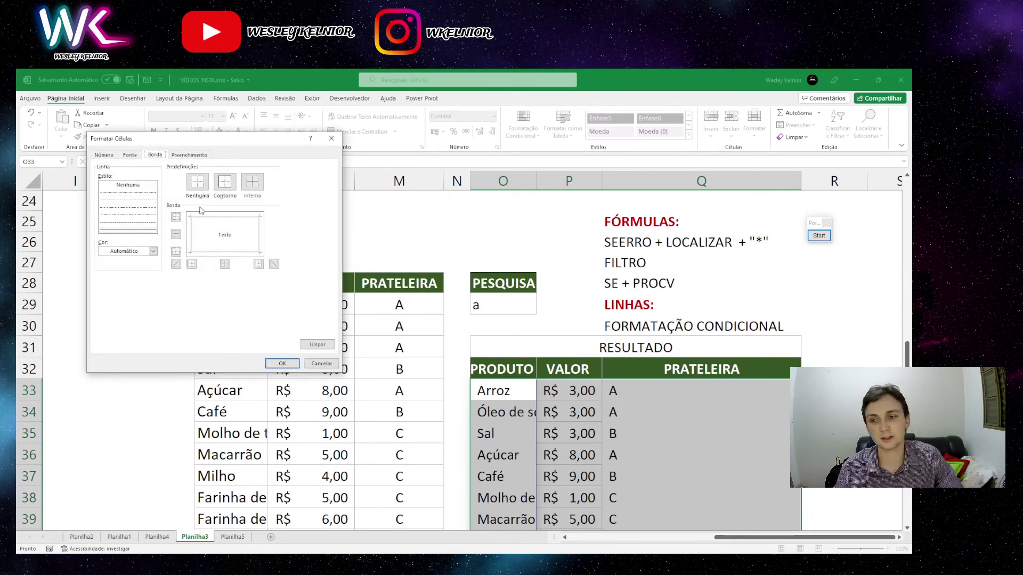
click(152, 251)
click(106, 316)
click(224, 182)
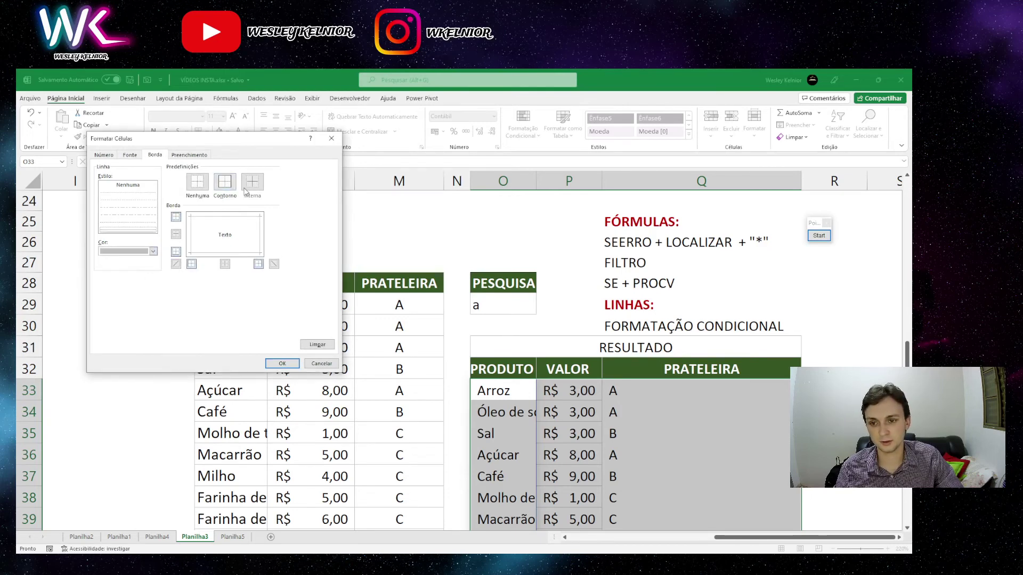
click(282, 363)
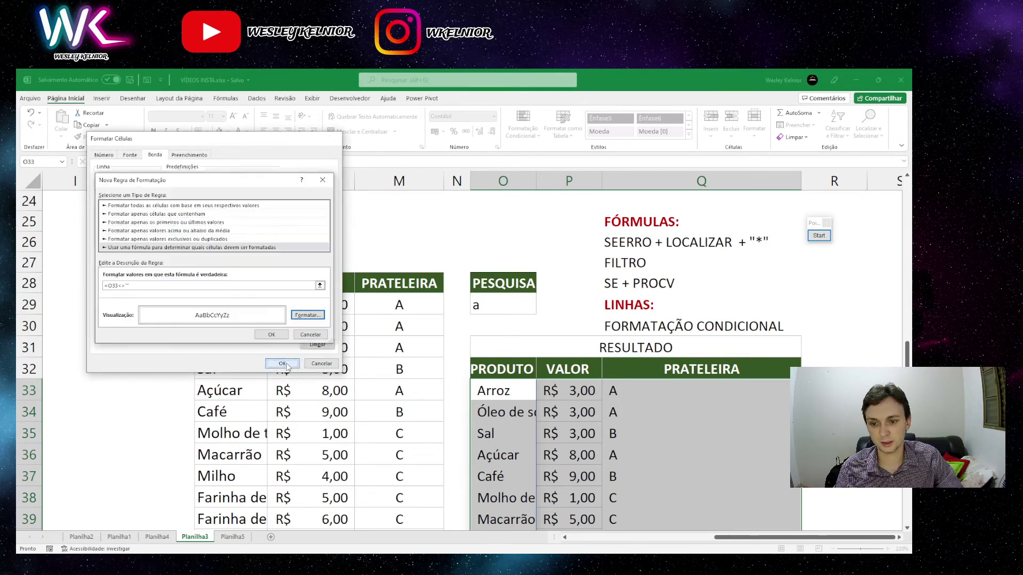
click(284, 335)
scroll(586, 373, down, 5)
click(646, 366)
scroll(561, 364, up, 2)
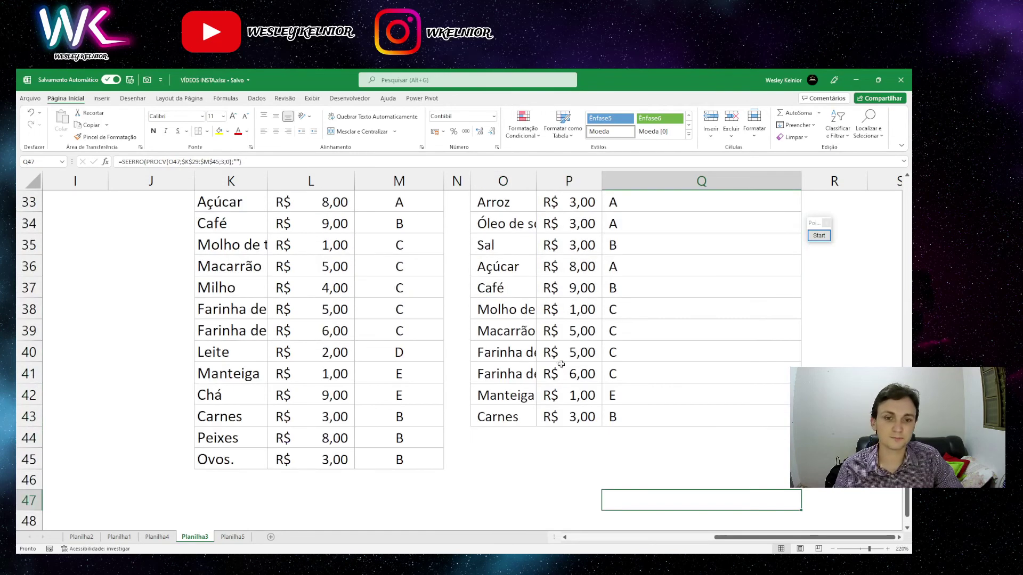
Clear the search term in O29 and check the borders down to the end of the result list
scroll(561, 364, up, 3)
click(496, 303)
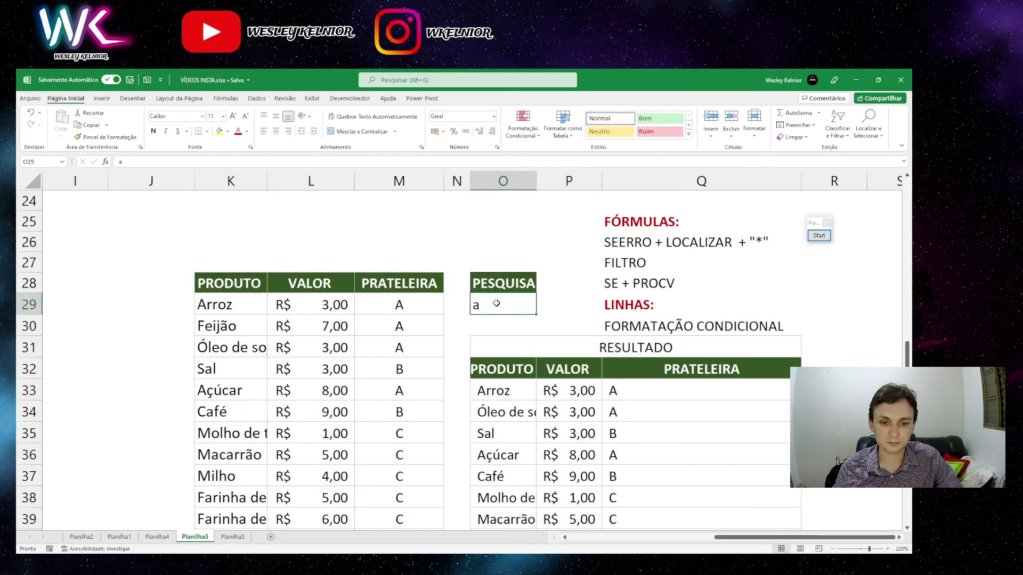
key(BackSpace)
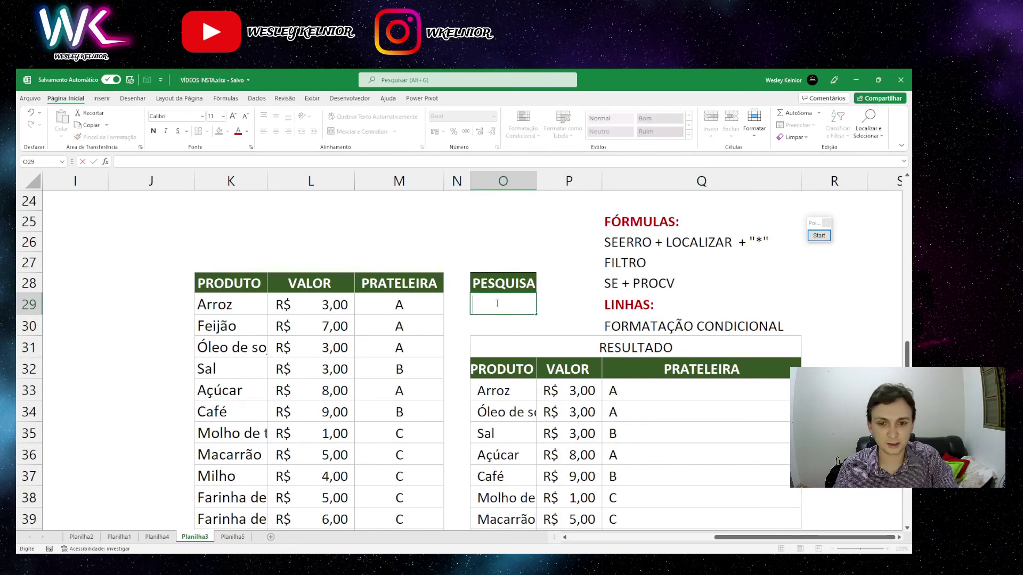
key(Return)
scroll(495, 303, down, 7)
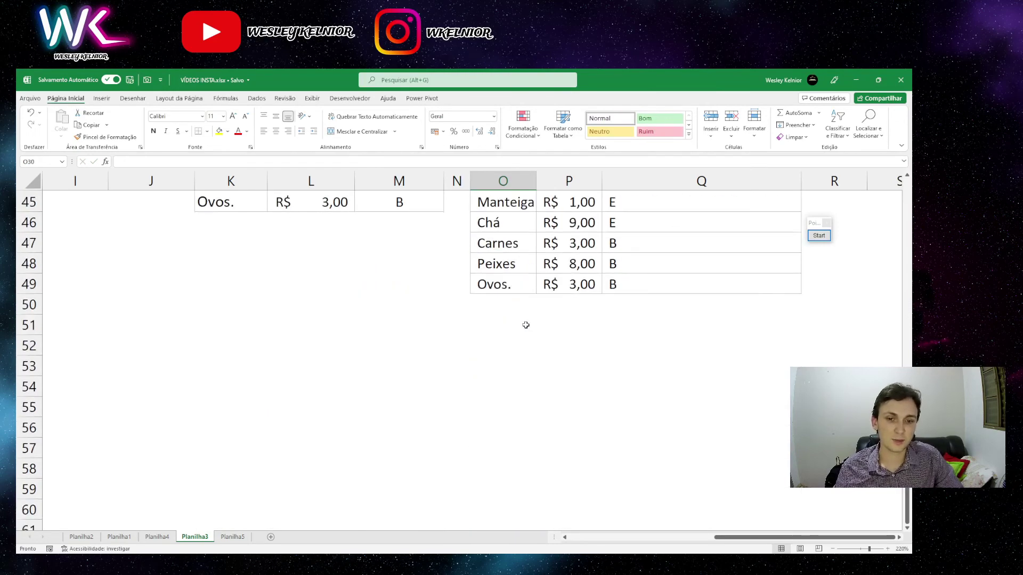
scroll(522, 324, up, 2)
drag(507, 411, 717, 407)
scroll(612, 354, up, 4)
Enter a as the search term in O29 and check the empty cells beneath the result rows
click(498, 247)
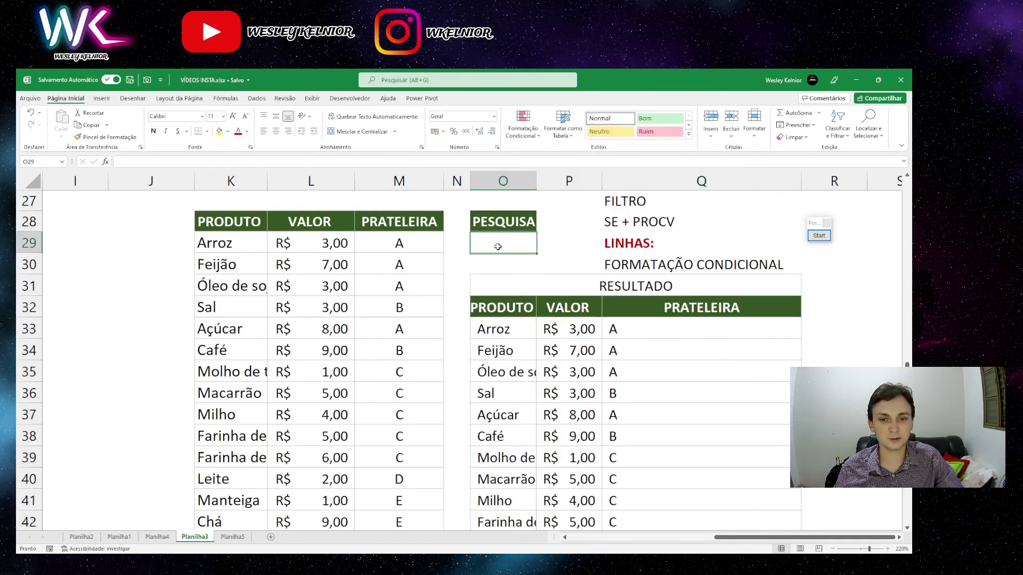
text(a)
key(Return)
scroll(533, 299, down, 4)
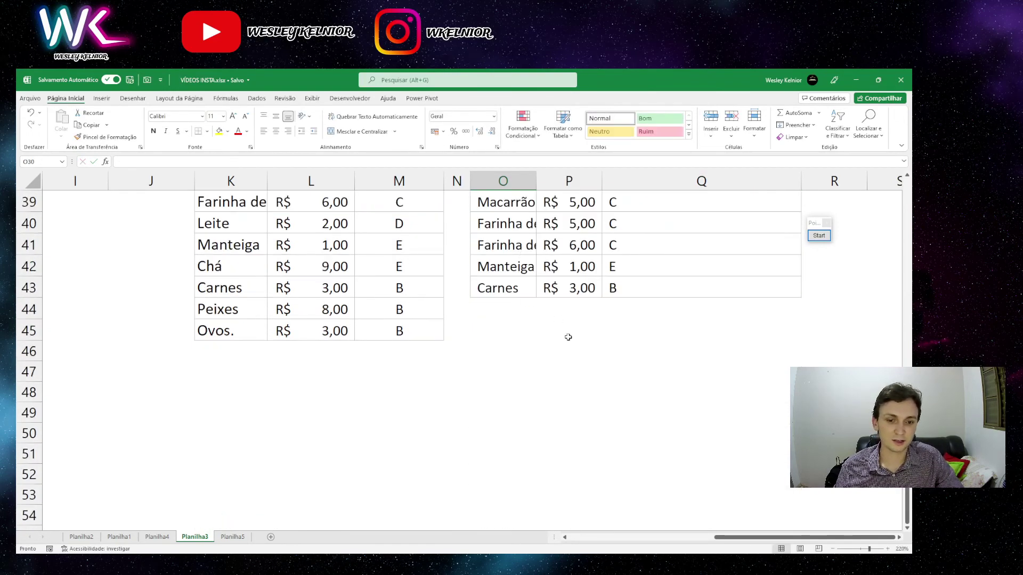
drag(502, 310, 706, 432)
scroll(531, 358, up, 4)
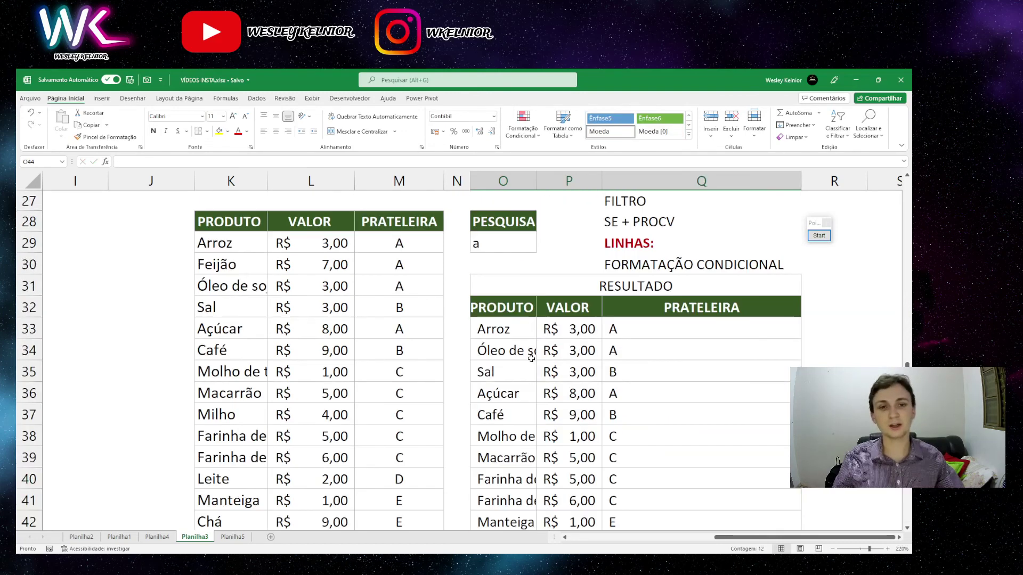
click(490, 239)
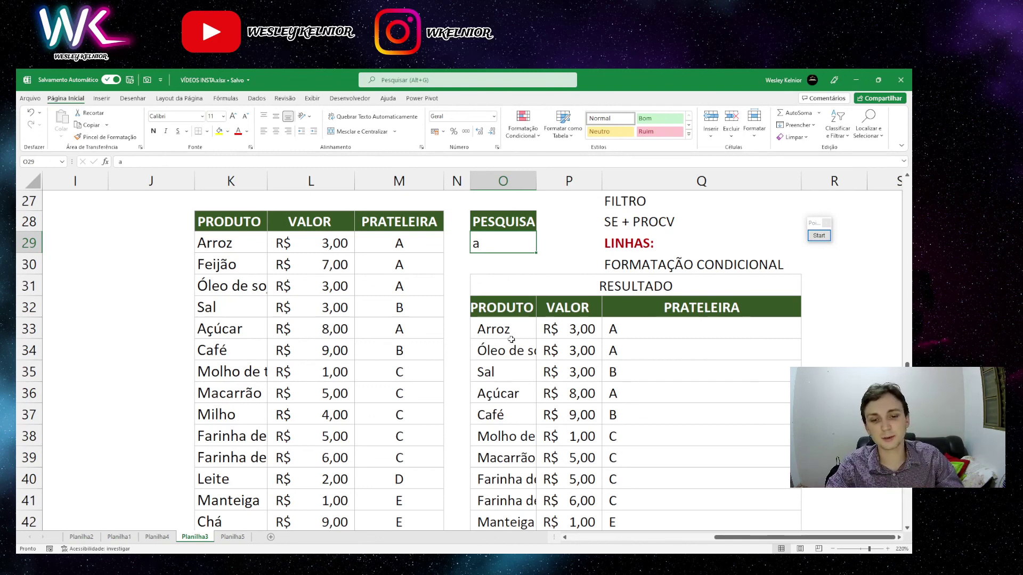
drag(506, 349, 581, 372)
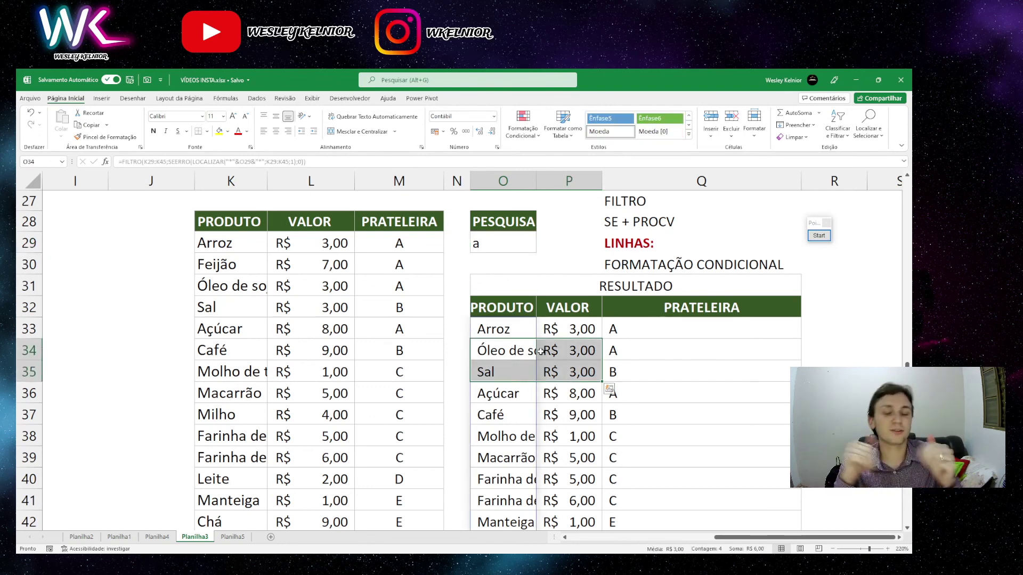